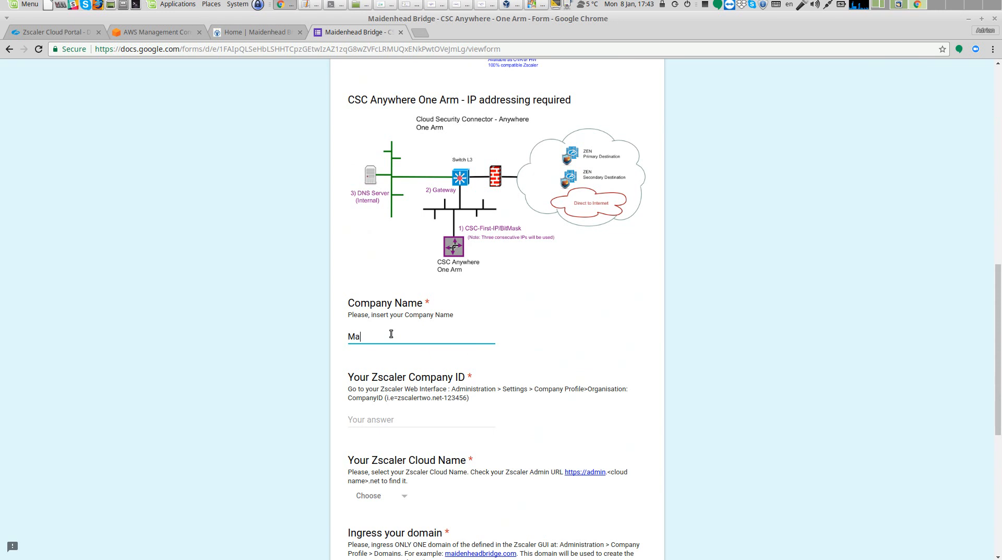
Enter Maidenhead Bridge as the company name in the form
type("denhead Bridge")
scroll(391, 333, "down", 3)
left_click(369, 335)
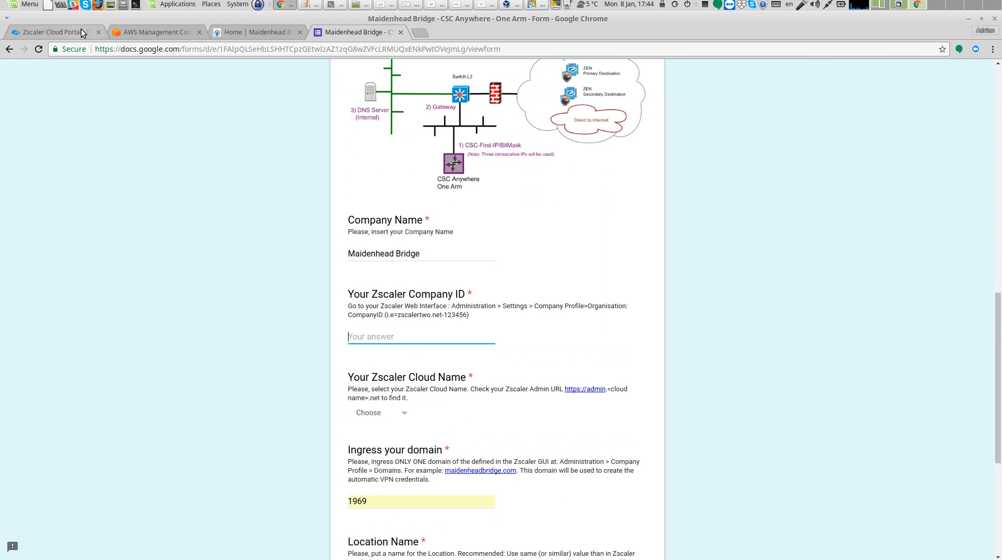
Copy the company ID from the Zscaler portal's company profile and paste it into the Company ID field
left_click(81, 29)
mouse_move(391, 79)
left_click(303, 162)
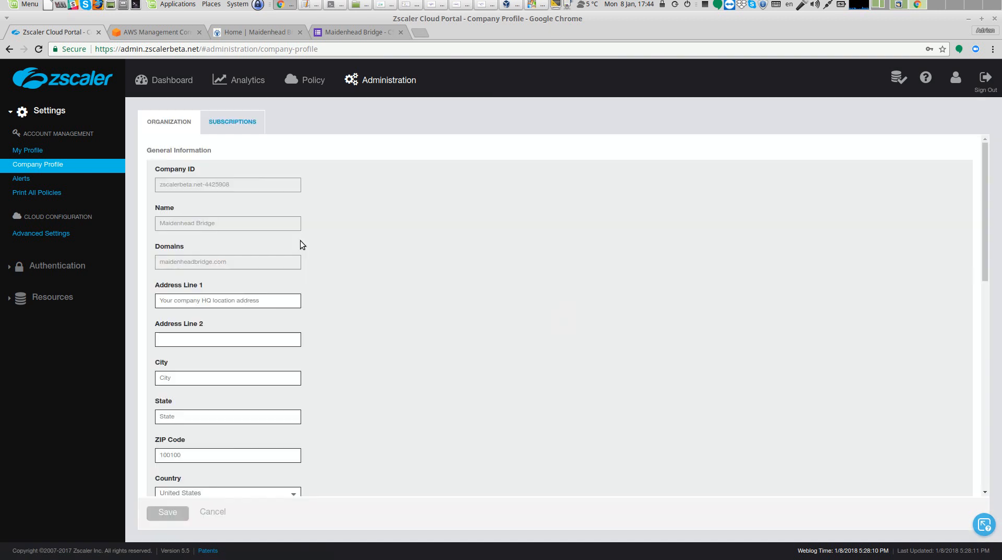
left_click_drag(159, 184, 224, 183)
right_click(223, 183)
left_click(243, 190)
left_click(389, 33)
left_click(376, 334)
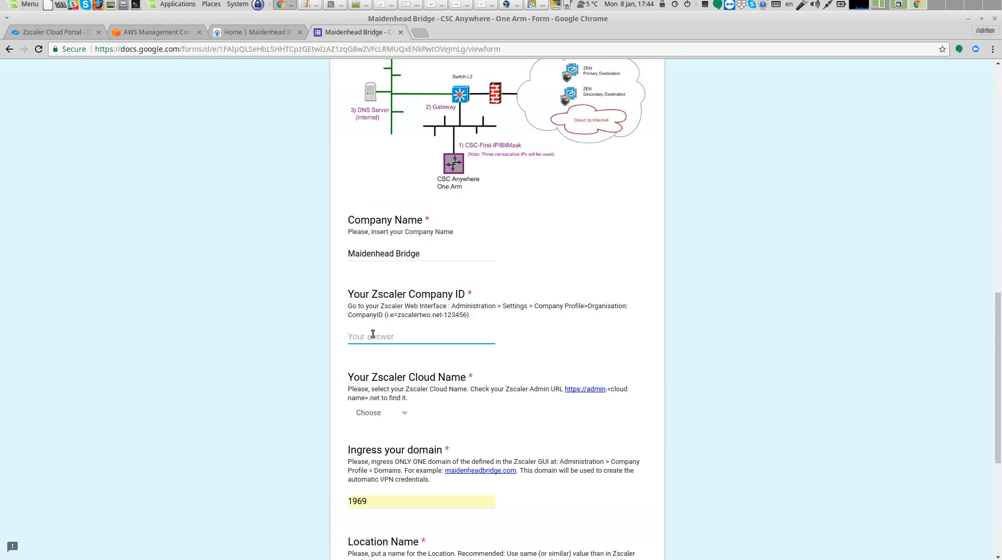
right_click(373, 334)
left_click(404, 394)
Select zscalerbeta as the Zscaler cloud name
scroll(385, 317, "down", 3)
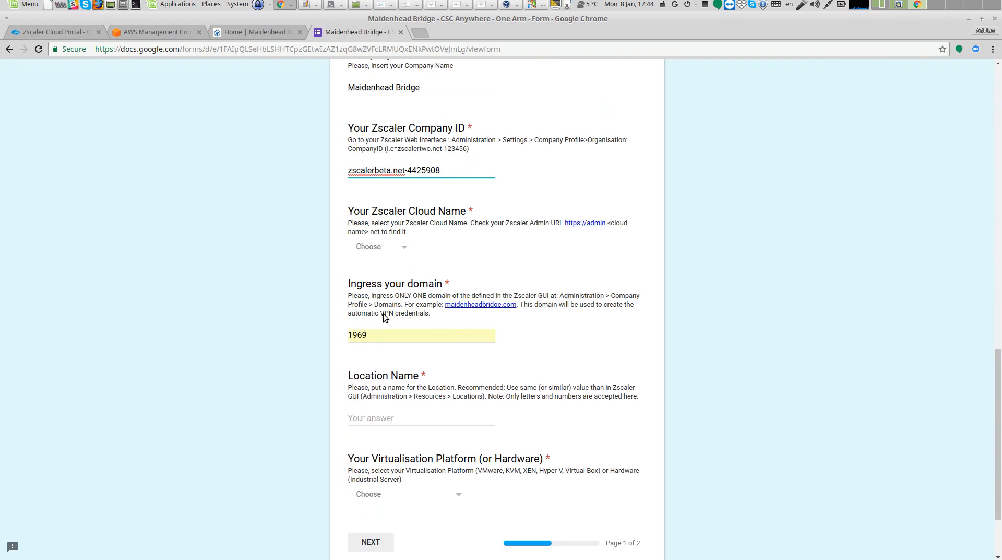
left_click(401, 249)
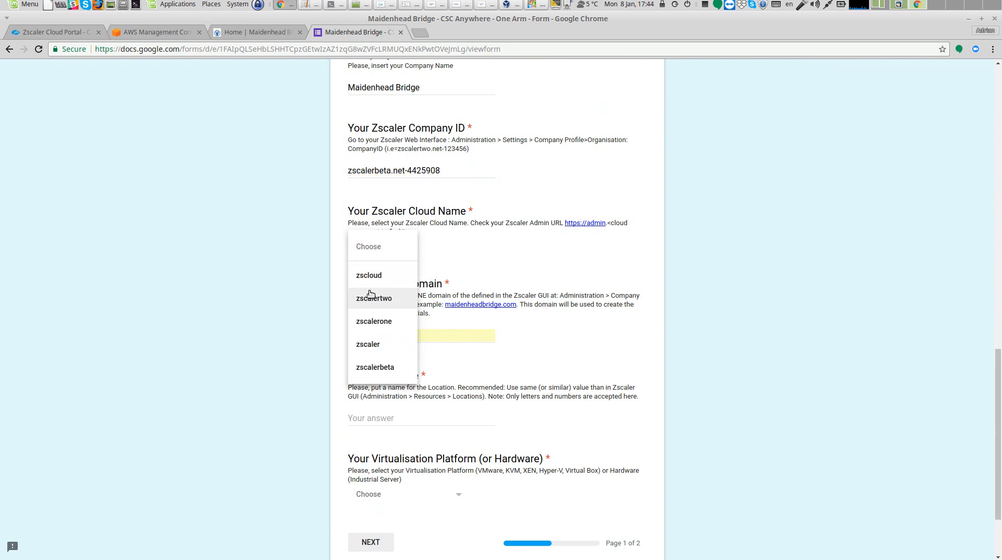
left_click(392, 371)
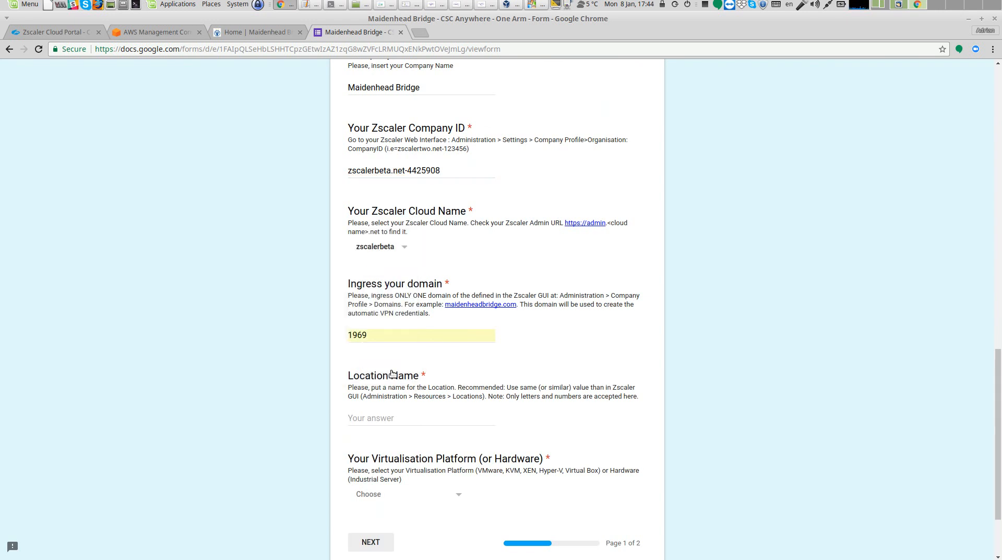
Replace the ingress domain with maidenheadbridge.com copied from the portal's company profile domains
left_click(384, 340)
key("BackSpace")
key("BackSpace")
key("BackSpace")
key("BackSpace")
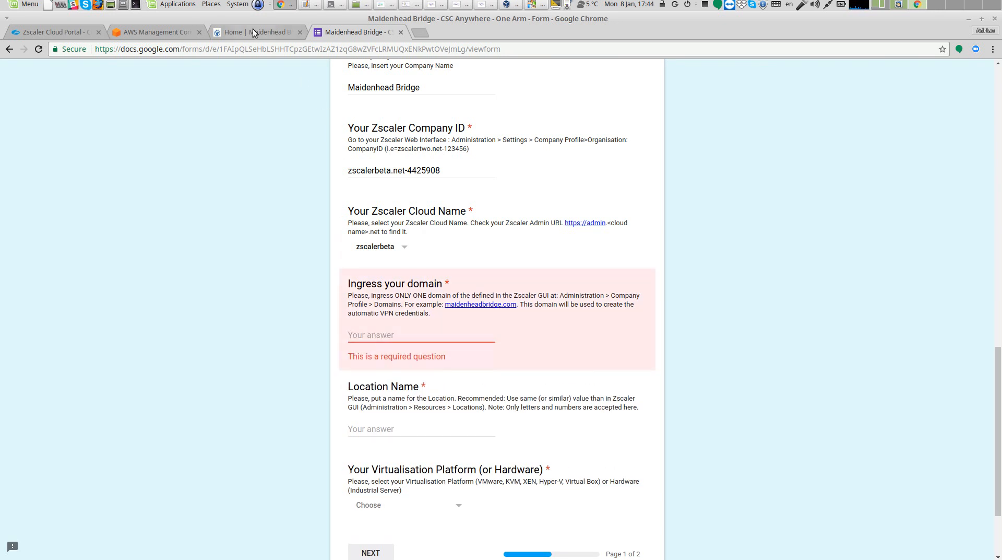
left_click(89, 32)
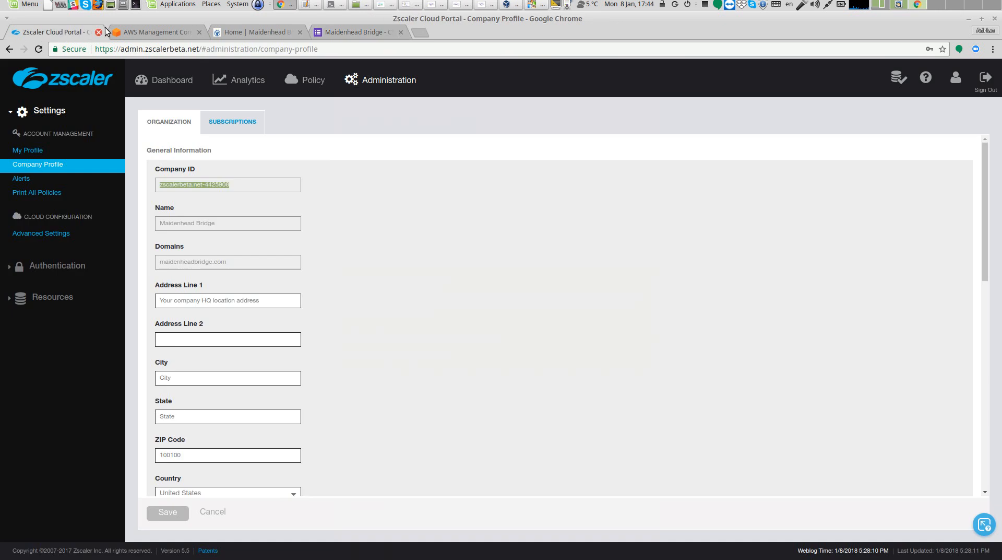
mouse_move(159, 246)
left_click_drag(158, 261, 227, 266)
right_click(227, 265)
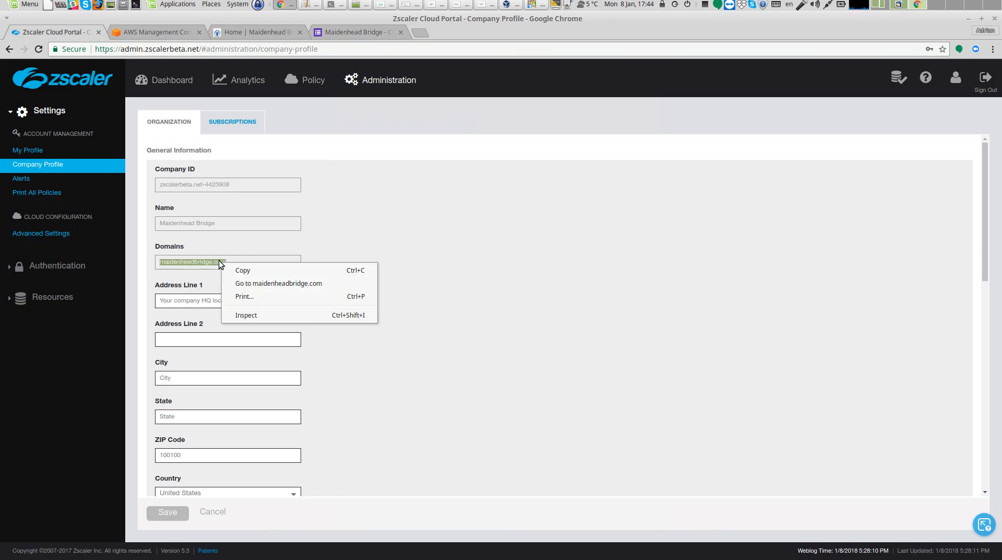
left_click(238, 270)
left_click(360, 33)
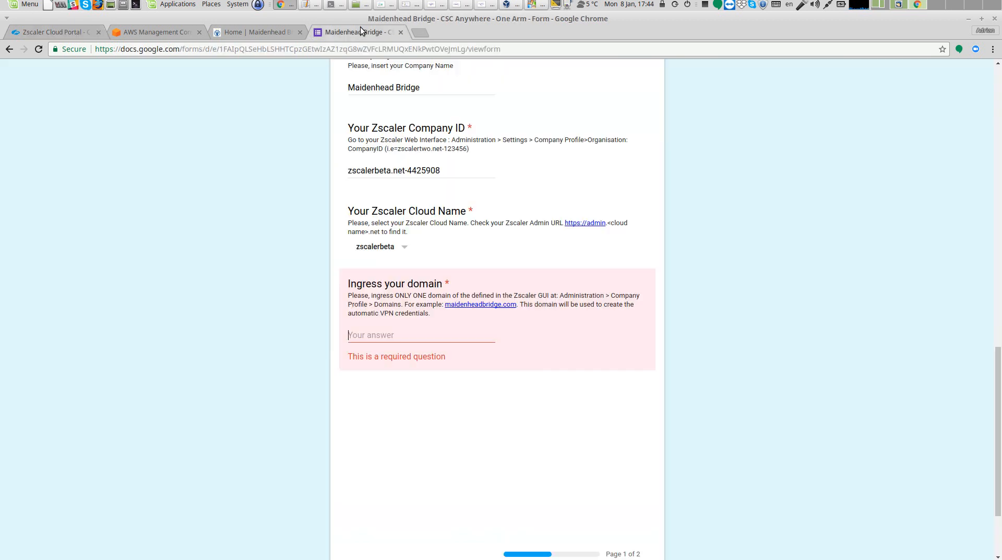
right_click(361, 335)
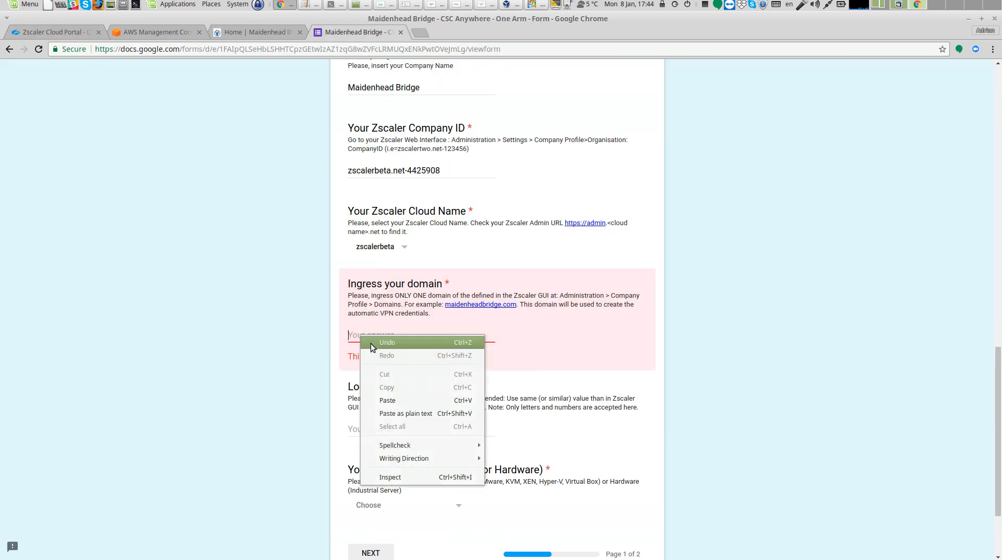
left_click(406, 415)
Enter MainLocation as the location name
scroll(205, 401, "down", 3)
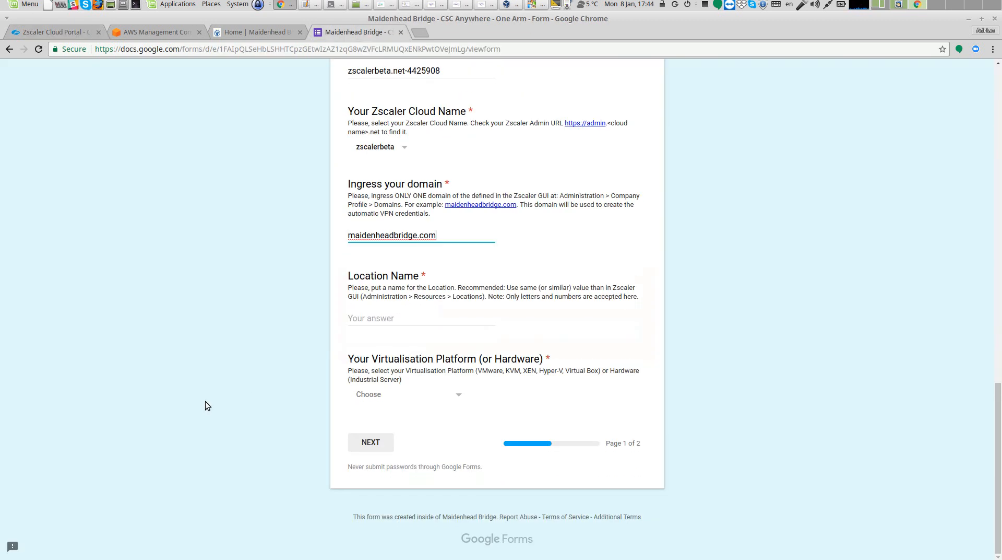
left_click(376, 314)
type("Main")
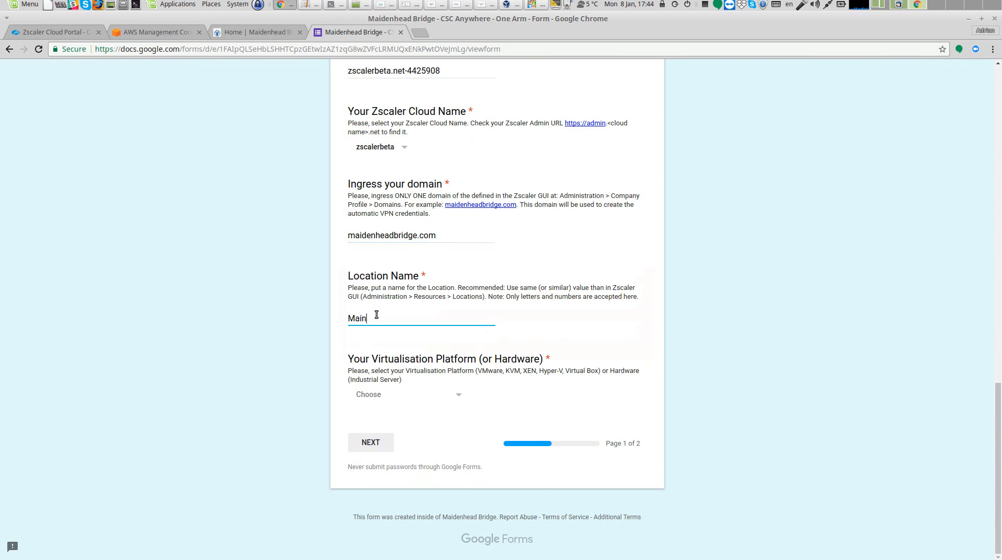
type("Location")
Choose VMware as the virtualisation platform and continue to the next page of the form
left_click(379, 398)
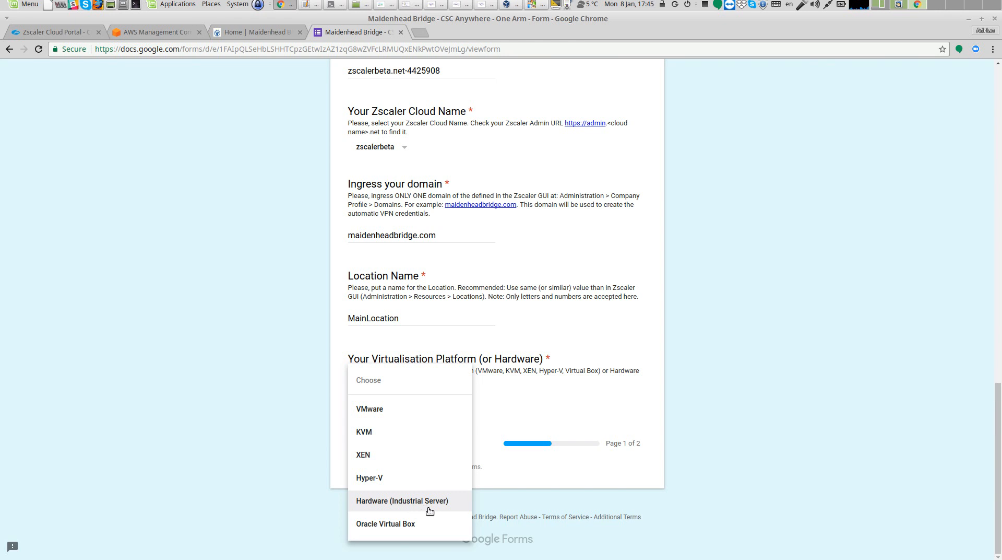
left_click(366, 410)
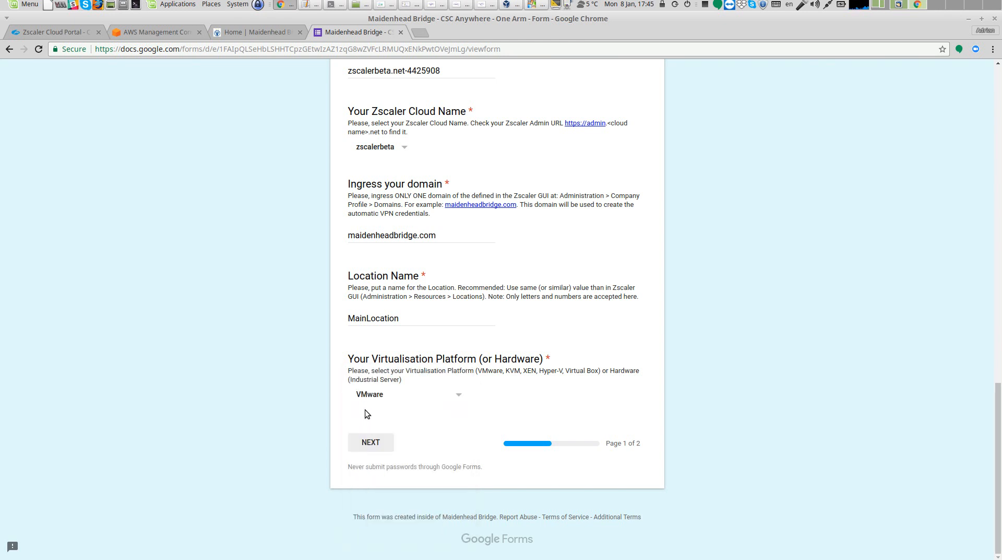
left_click(373, 443)
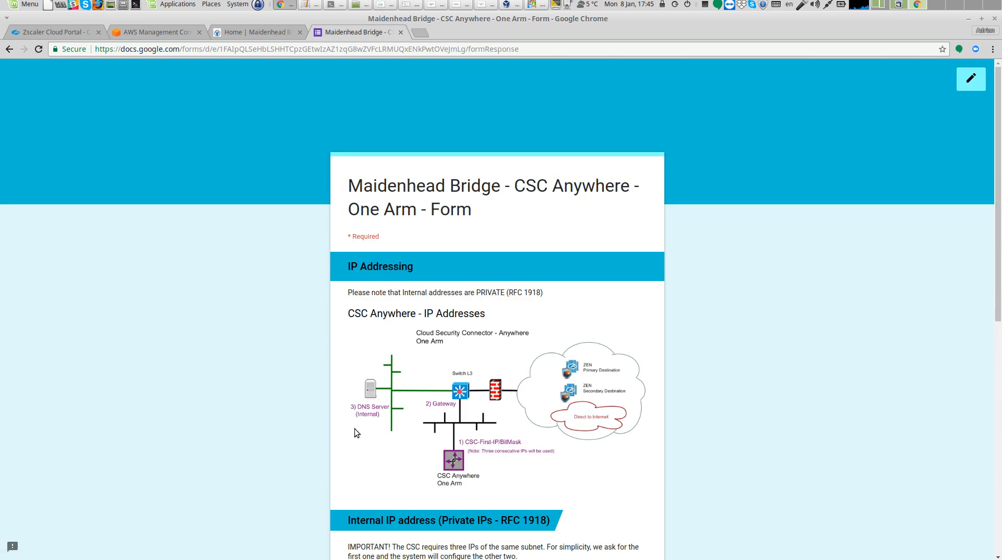
Enter 192.168.1.65/24 as the CSC first IP and bitmask
scroll(355, 428, "down", 4)
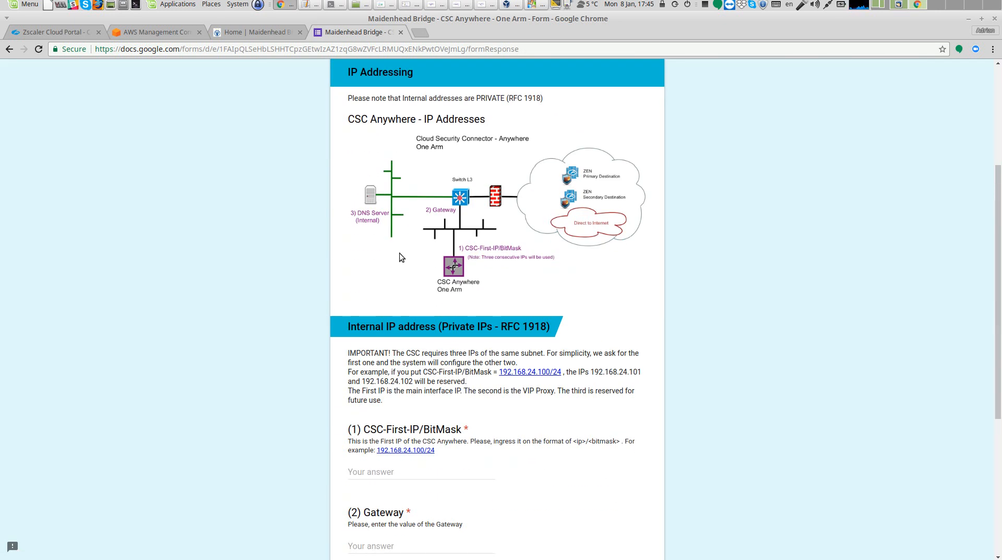
scroll(399, 253, "down", 1)
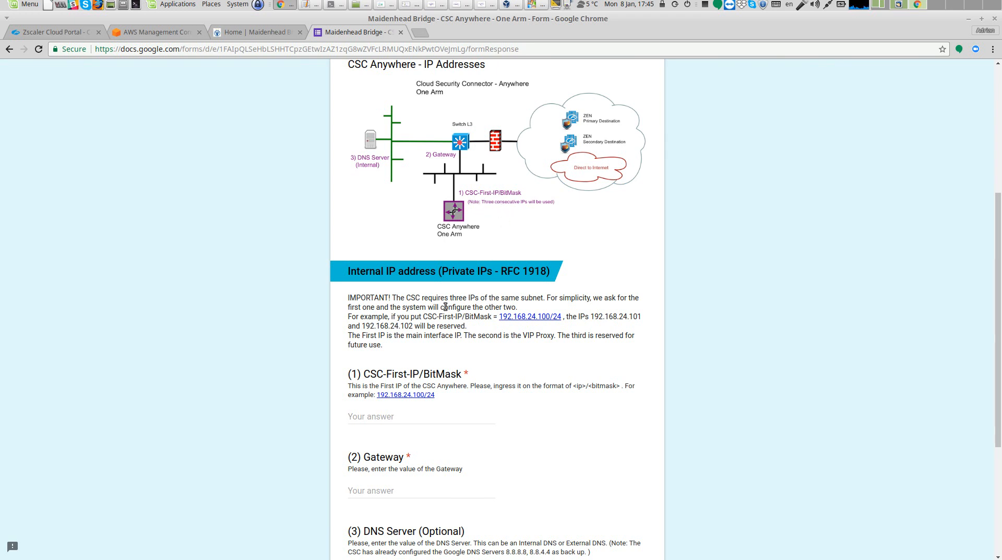
scroll(396, 347, "down", 3)
left_click(390, 334)
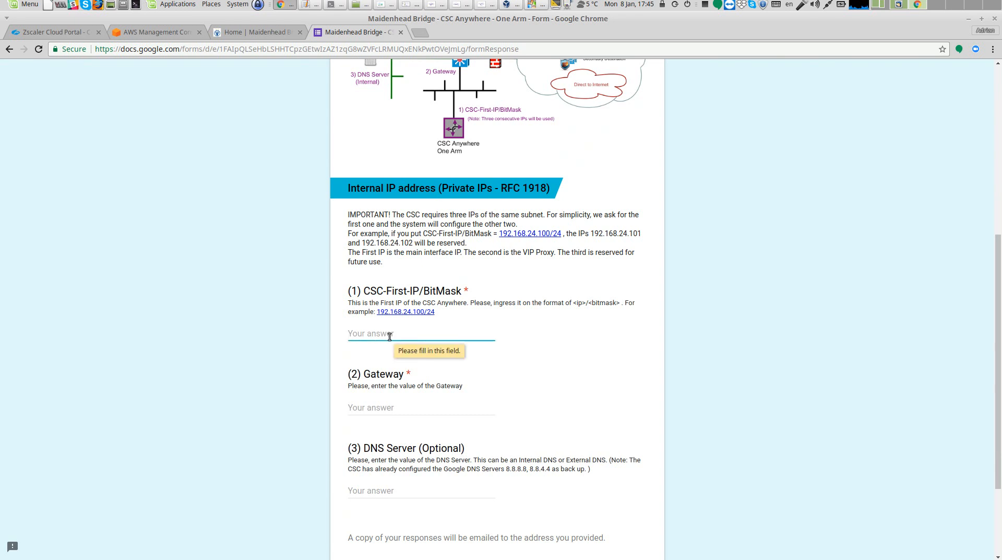
type("192.168.1.")
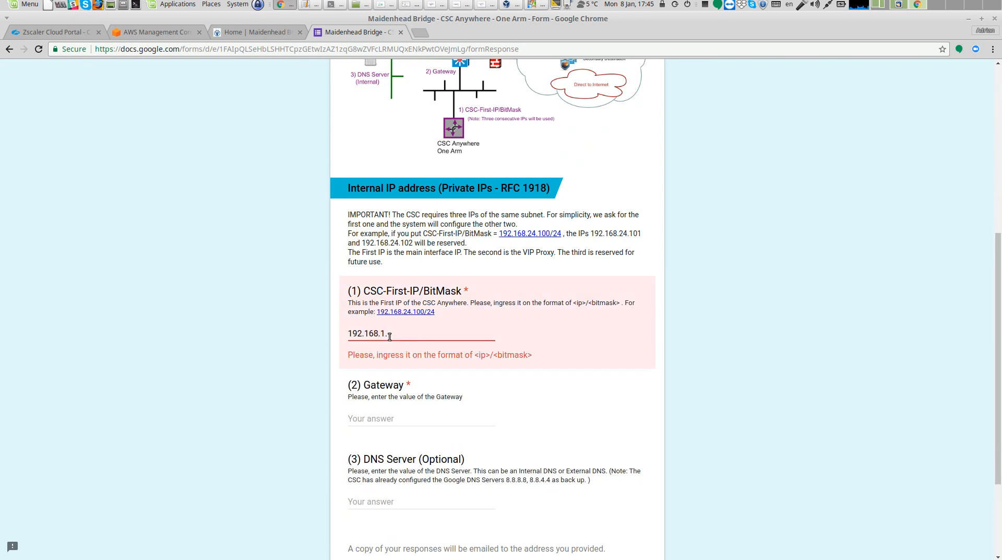
type("65/24")
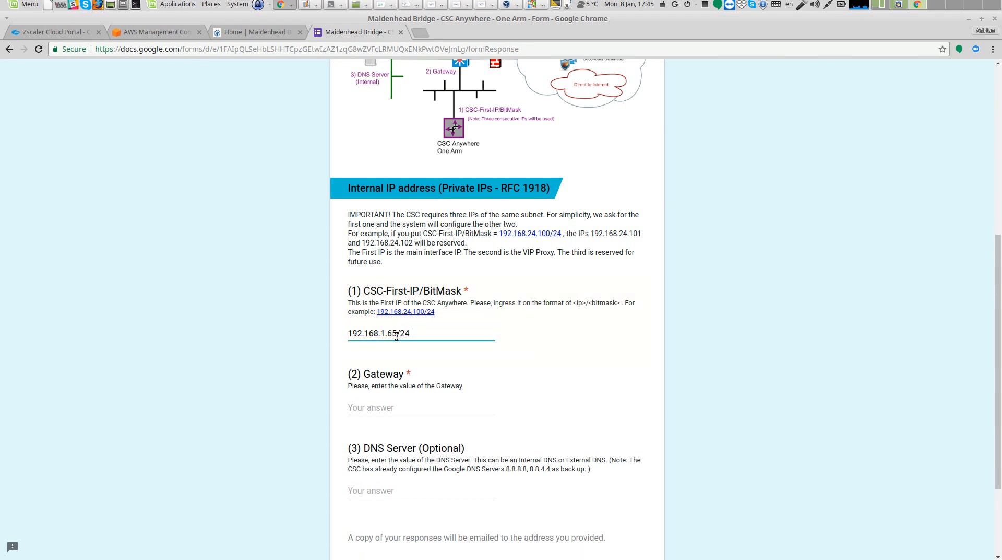
Enter 192.168.1.254 as the gateway
left_click(390, 403)
type("192.1")
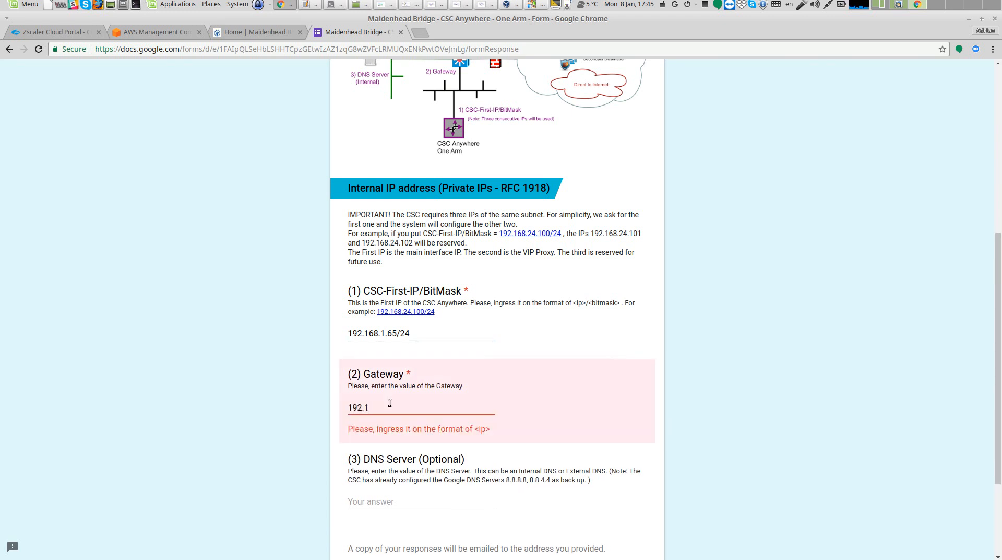
type("68.1.254")
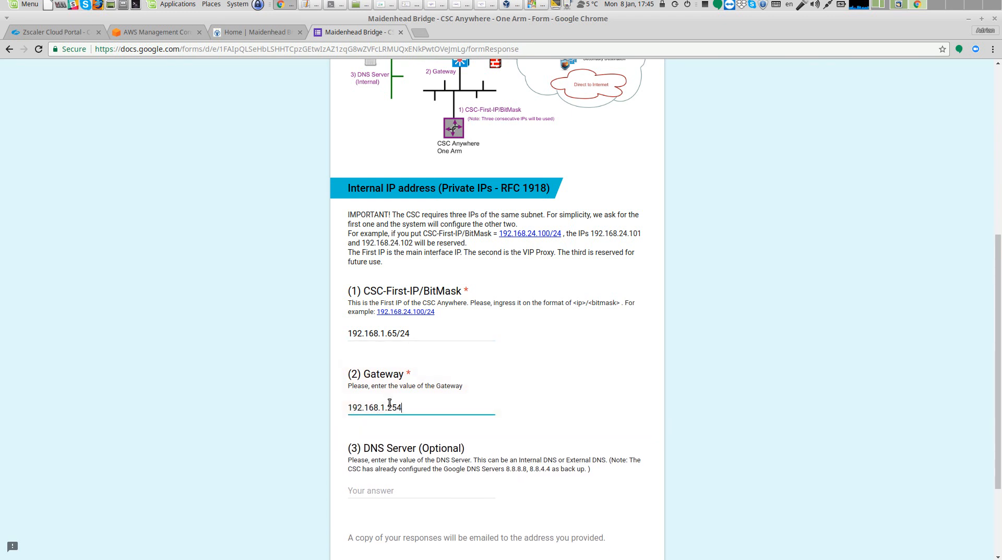
Enter 192.168.1.100 as the DNS server
scroll(390, 404, "down", 5)
left_click(384, 364)
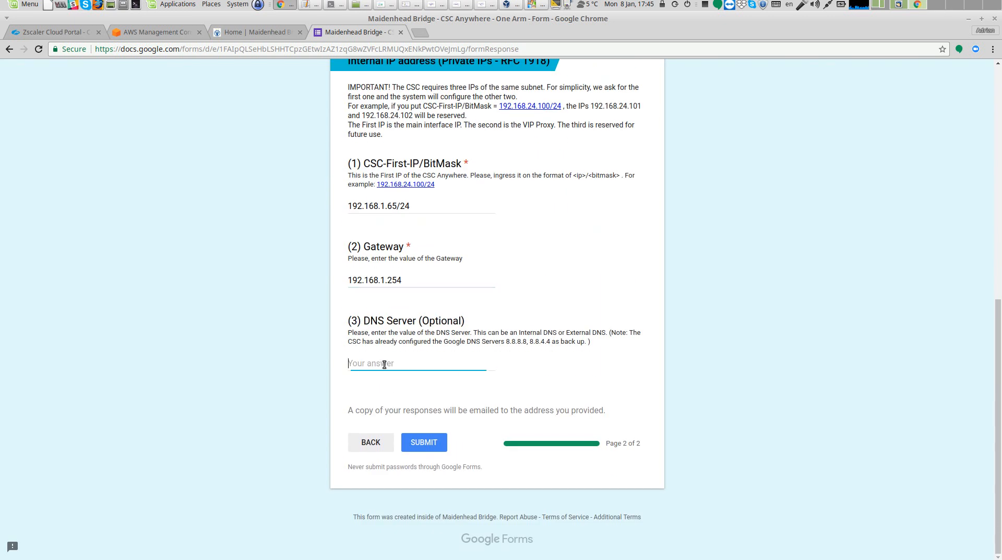
type("192.168.1.100")
left_click(488, 5)
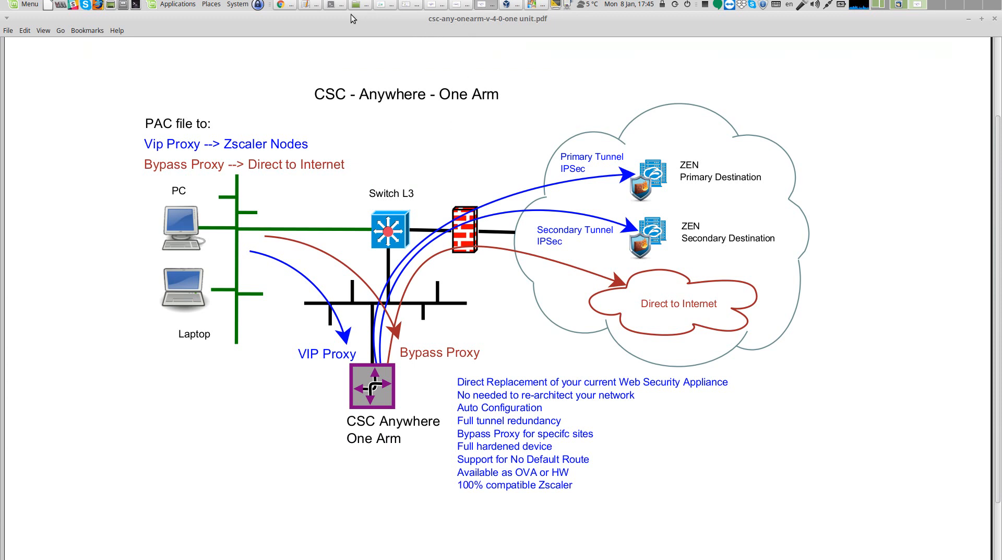
left_click(285, 5)
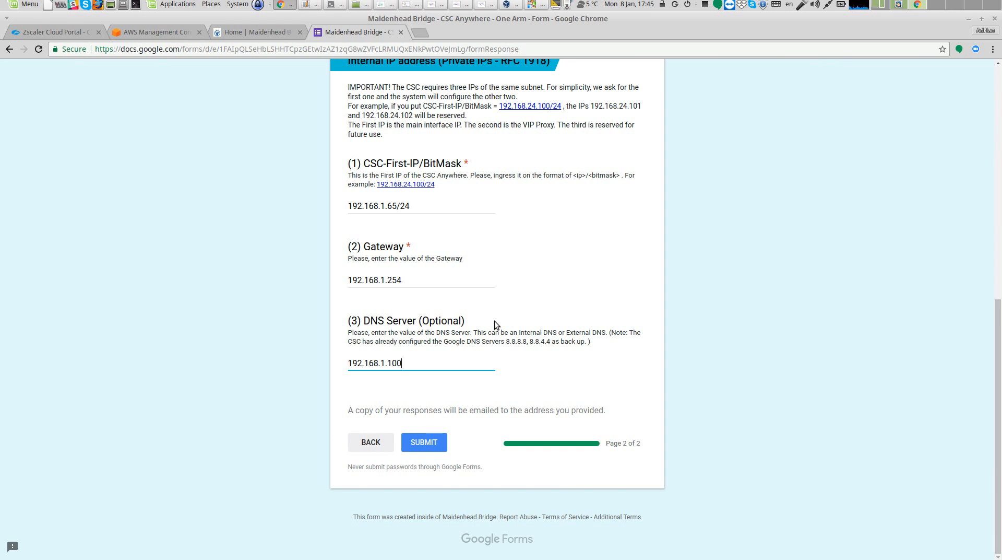
scroll(494, 321, "up", 2)
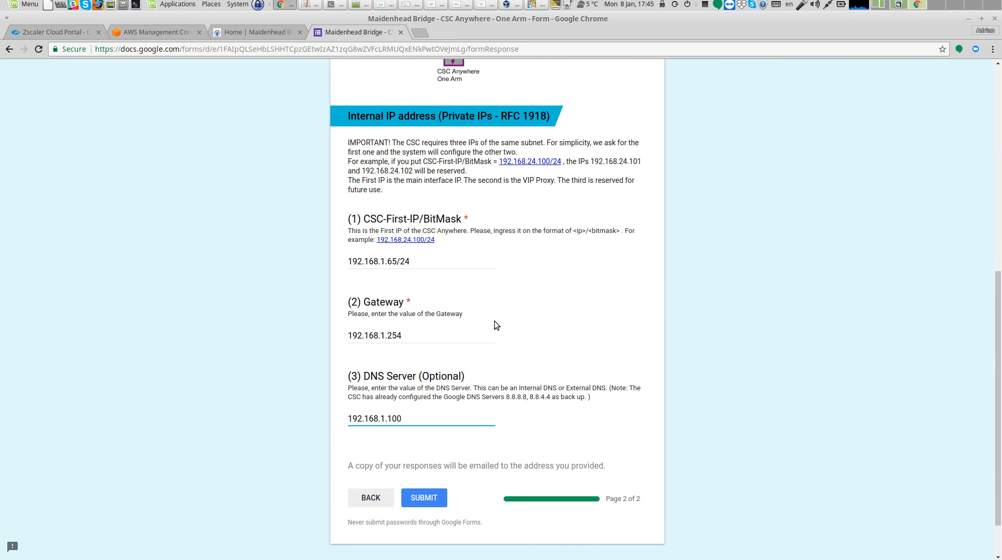
Open the url-downloads text file and review its download links and VM resource requirements
left_click(317, 6)
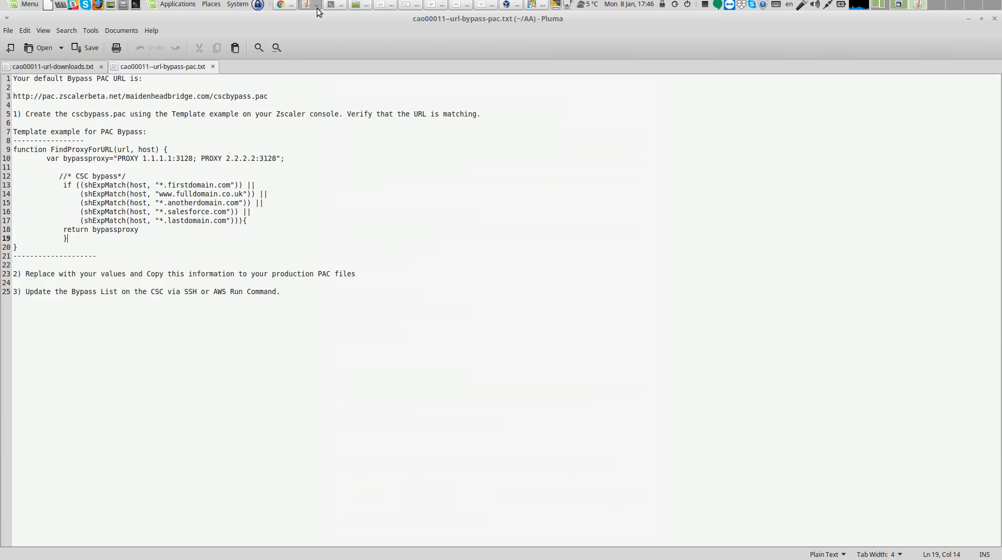
left_click(83, 68)
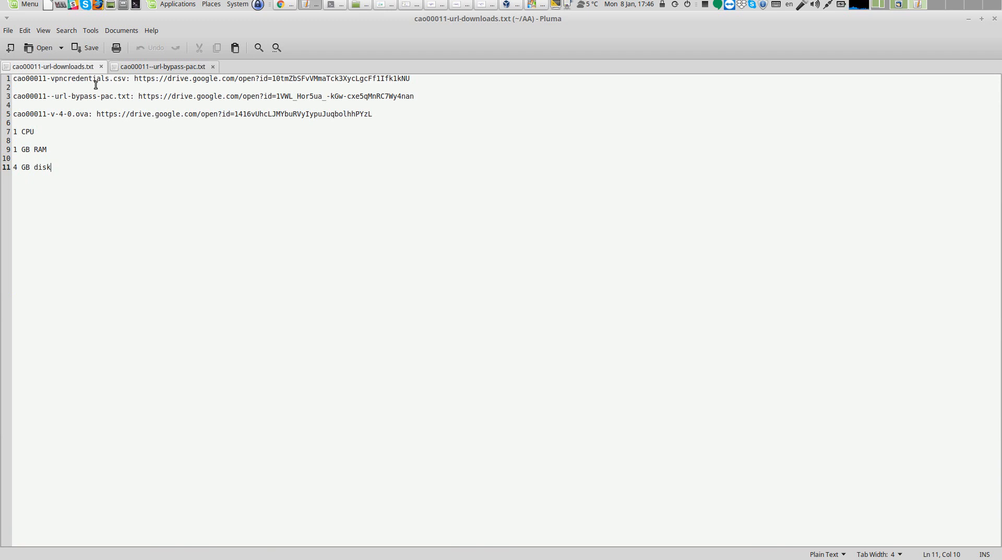
left_click_drag(13, 80, 137, 77)
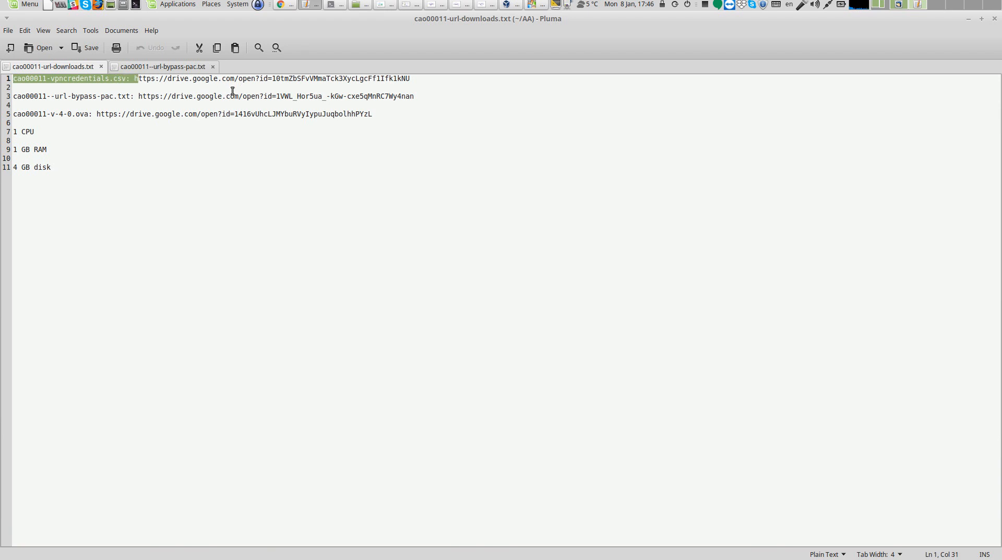
left_click(128, 82)
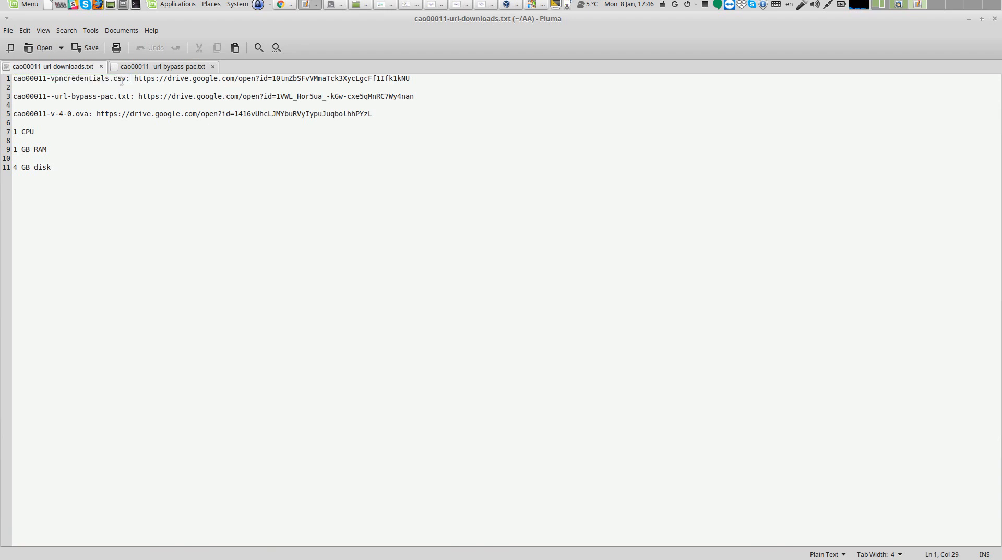
mouse_move(129, 80)
left_mouse_down()
mouse_move(12, 80)
mouse_move(68, 96)
mouse_move(130, 95)
left_mouse_up()
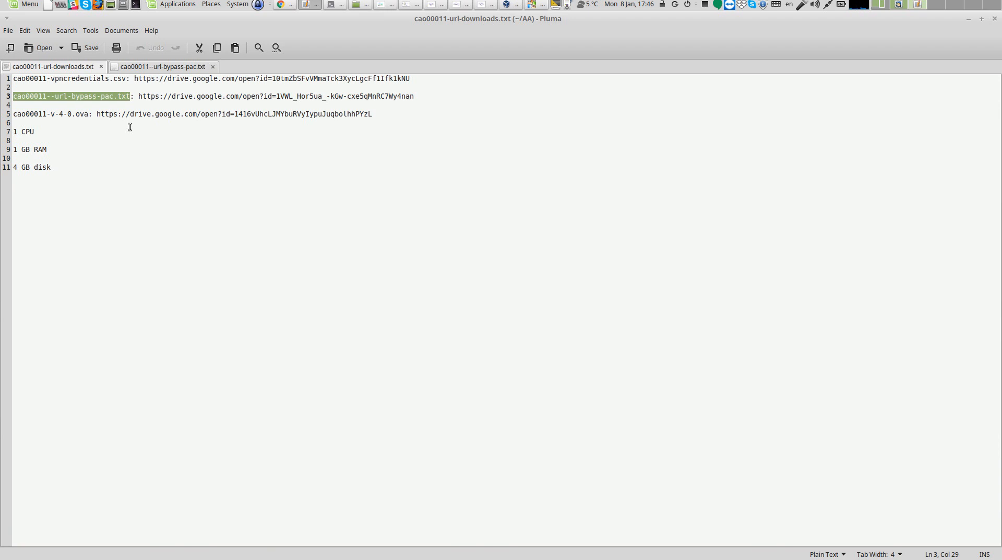
left_click_drag(14, 113, 84, 114)
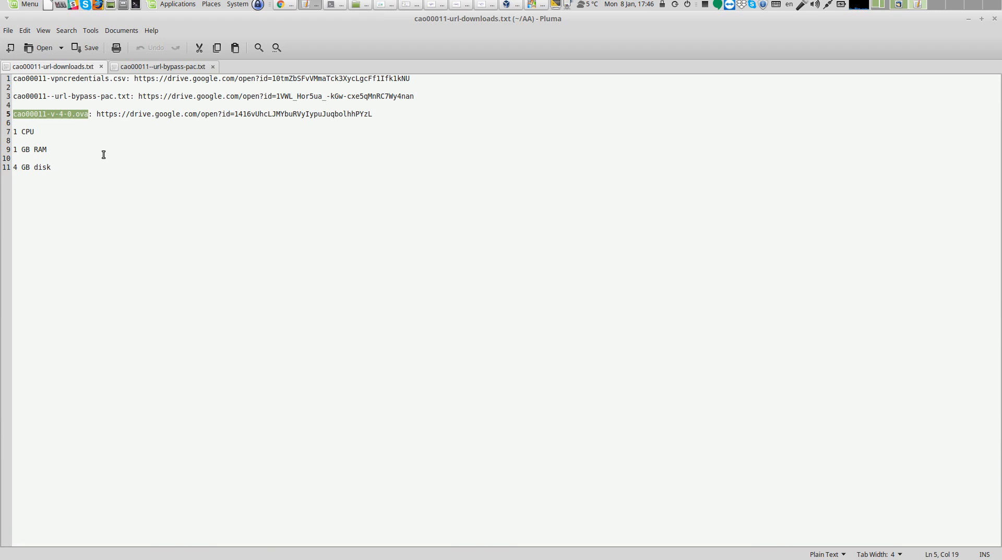
left_click(15, 132)
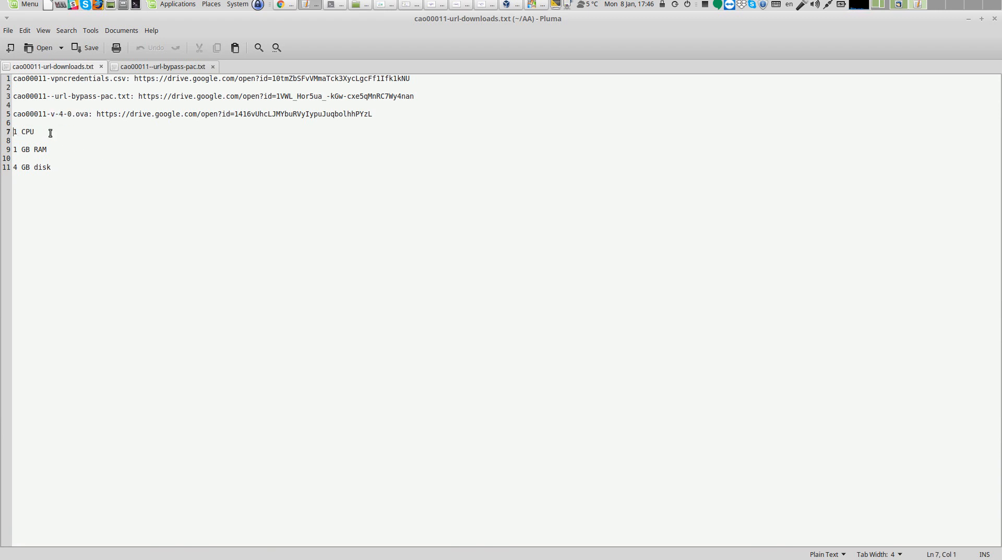
left_click(53, 150)
left_click(65, 170)
left_click_drag(13, 79, 385, 86)
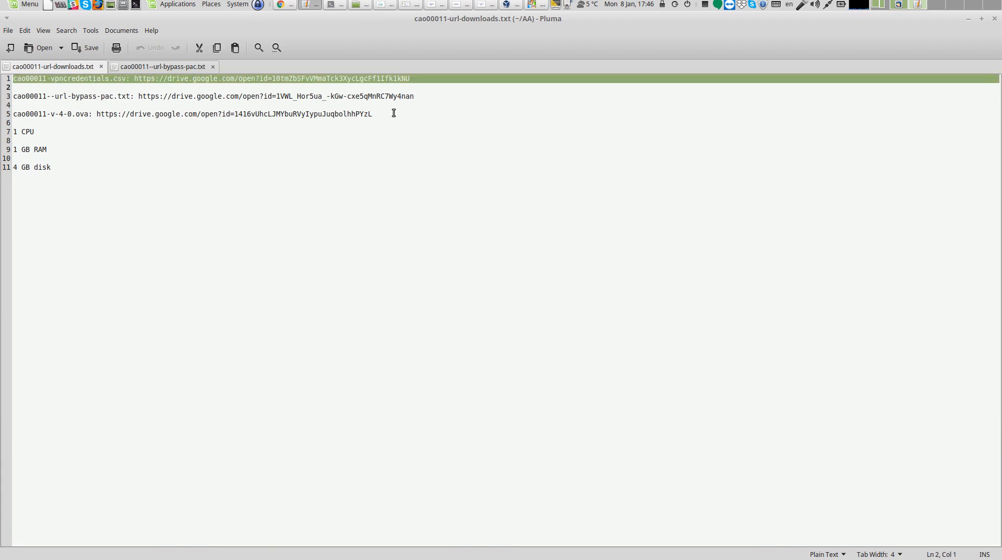
Import the cao00011-vpncredentials.csv file into the portal's VPN Credentials
left_click(284, 4)
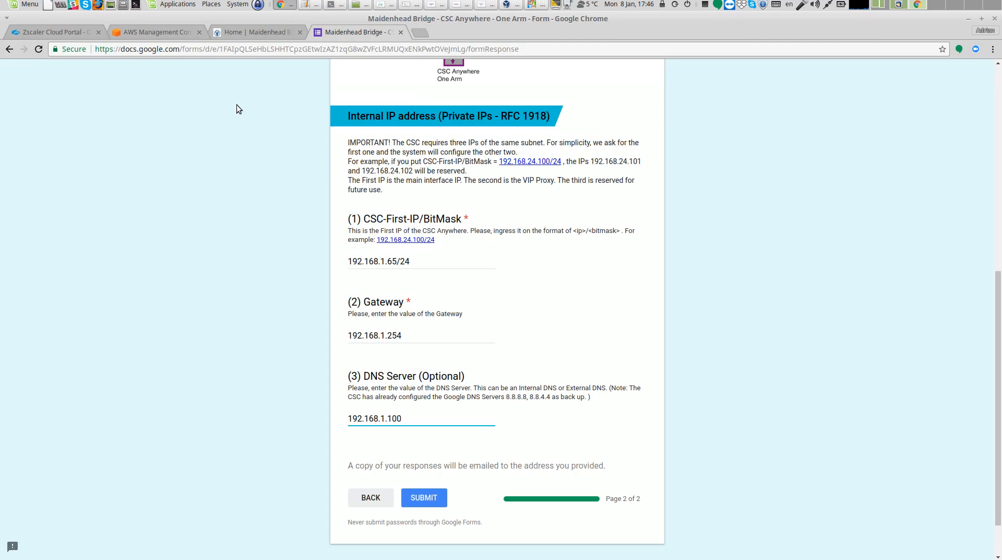
left_click(74, 31)
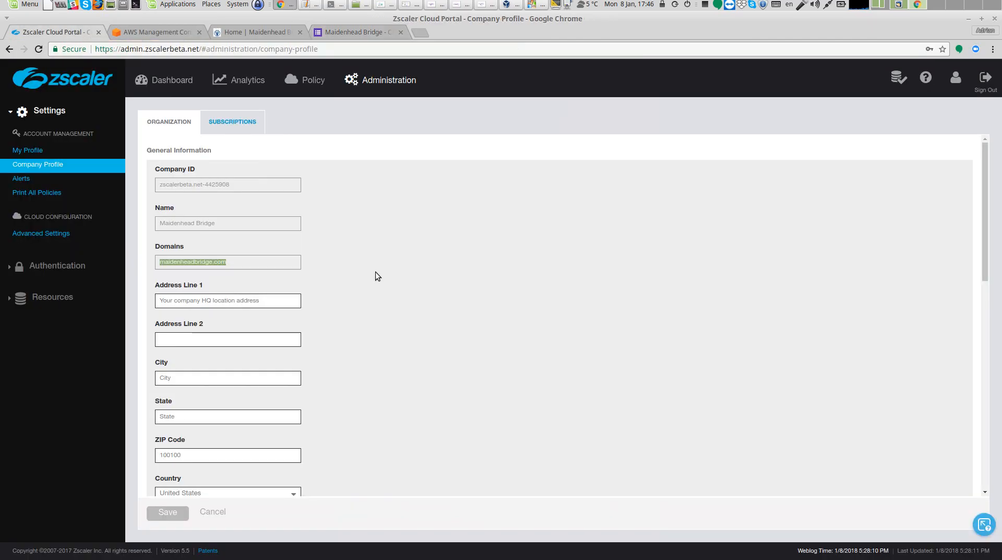
left_click(387, 79)
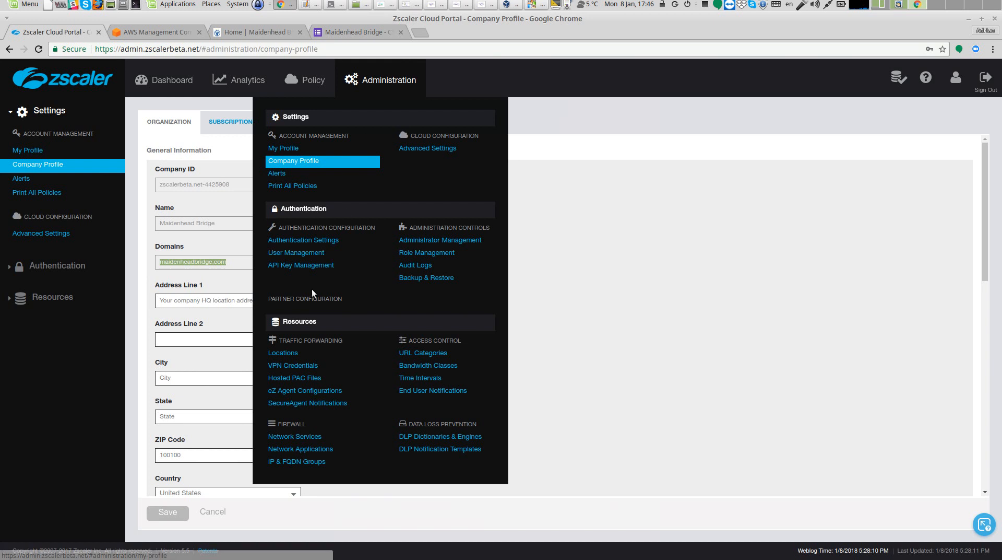
left_click(312, 363)
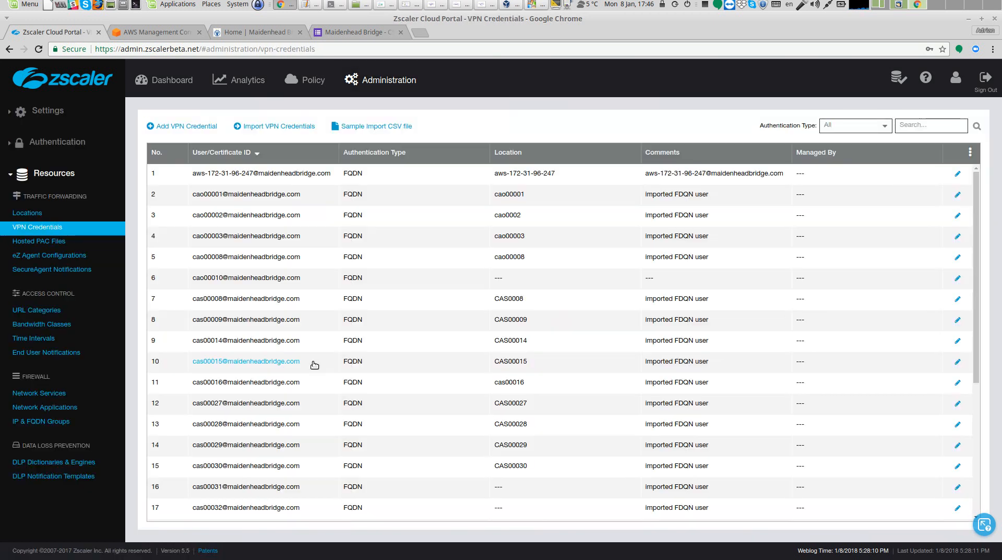
left_click(285, 130)
left_click(366, 320)
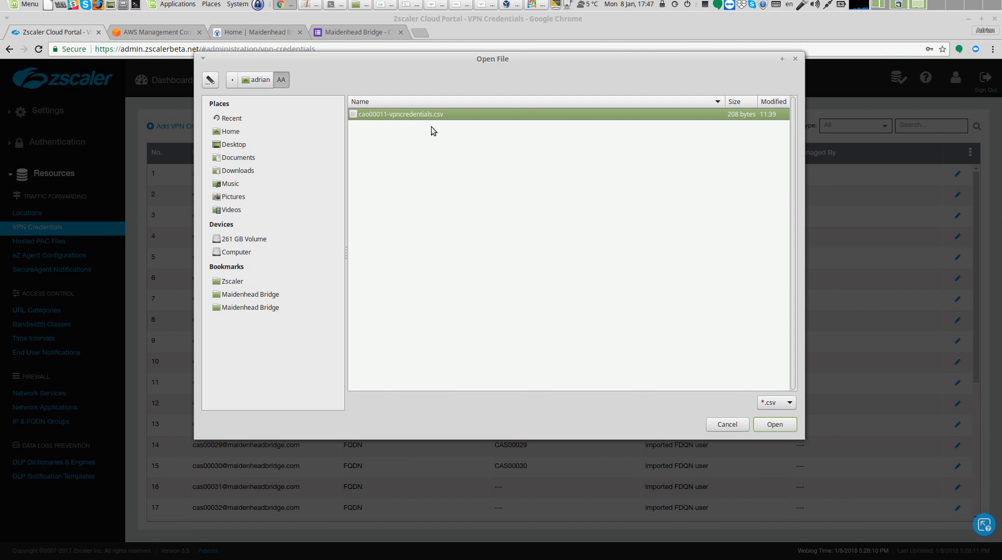
left_click(775, 425)
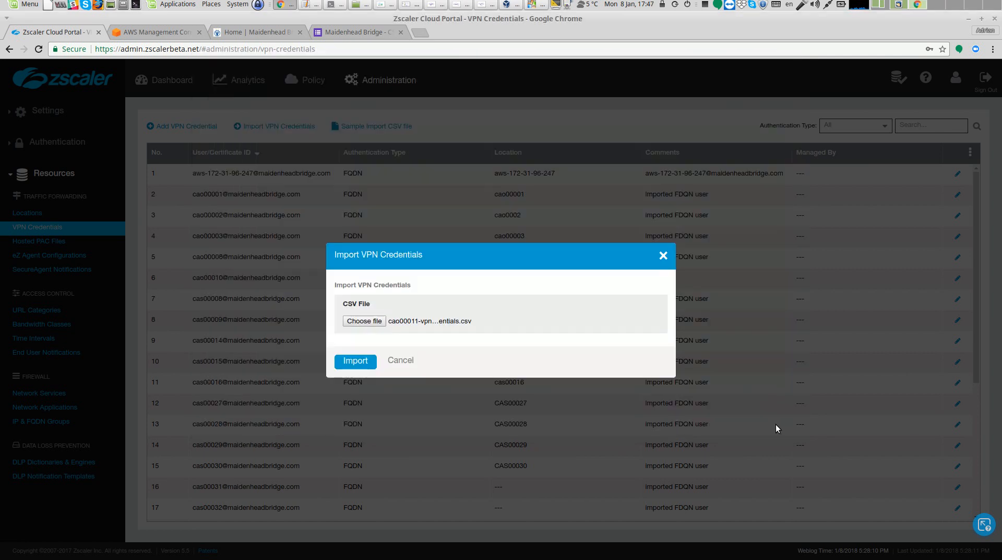
left_click(365, 362)
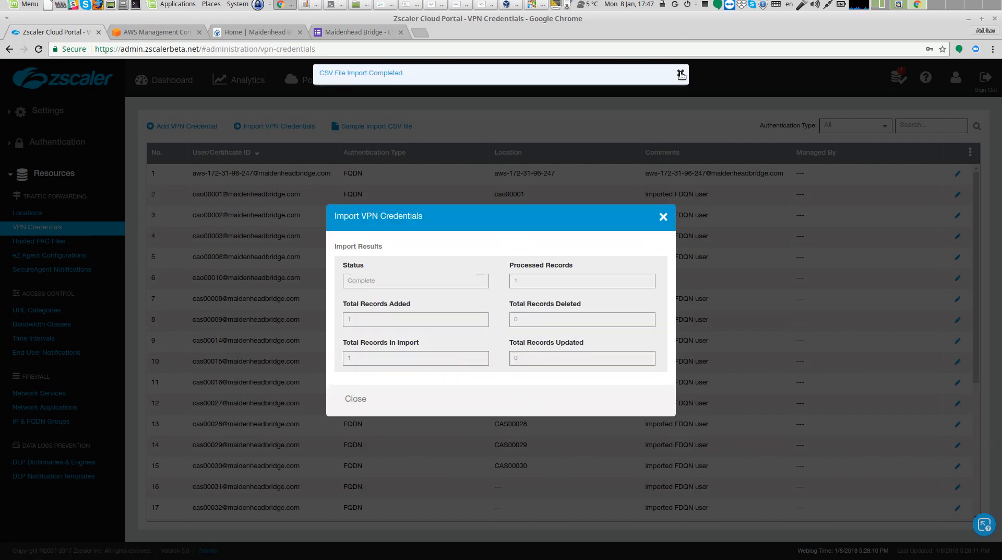
left_click(358, 399)
Activate the pending configuration changes
mouse_move(903, 72)
left_click(804, 232)
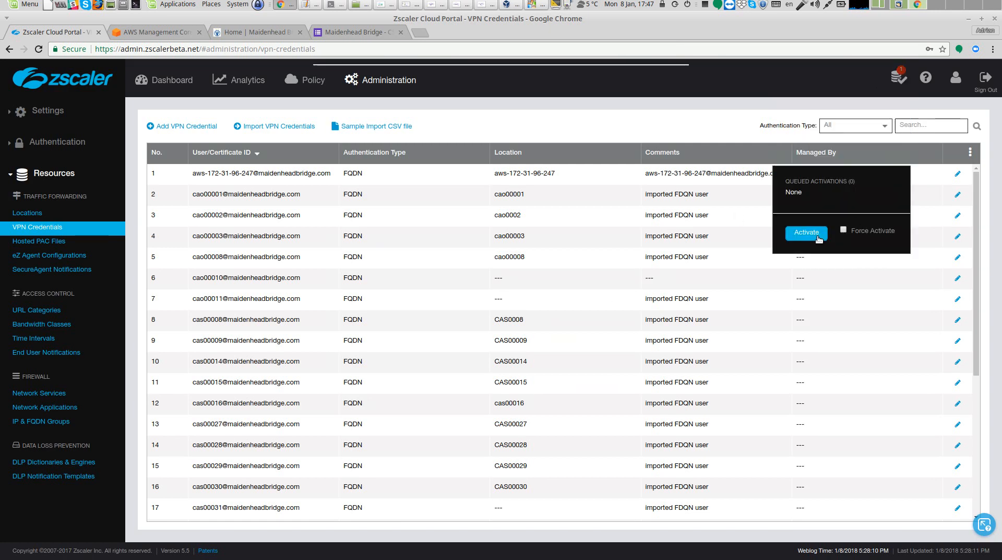
left_click(681, 74)
Add a new location named cao00011
mouse_move(393, 86)
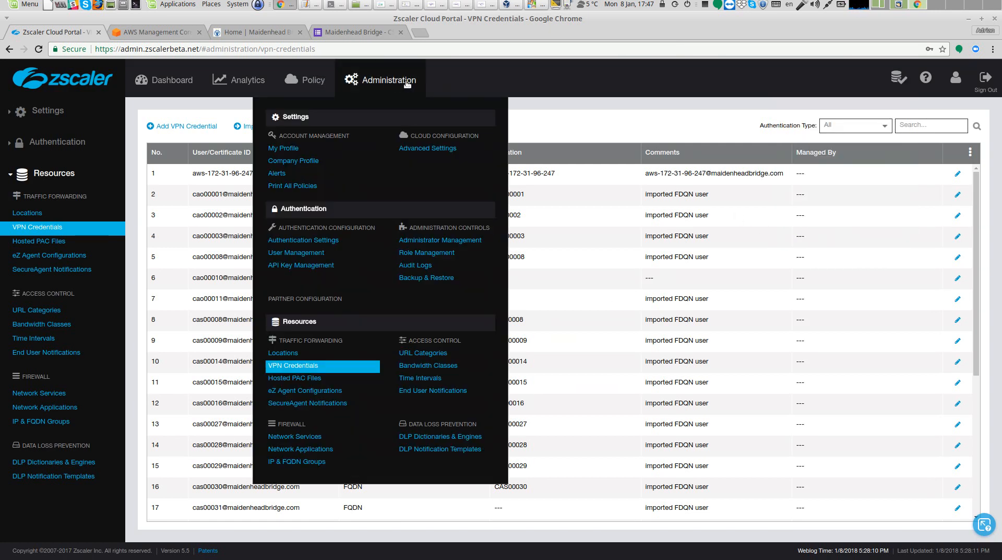
left_click(289, 354)
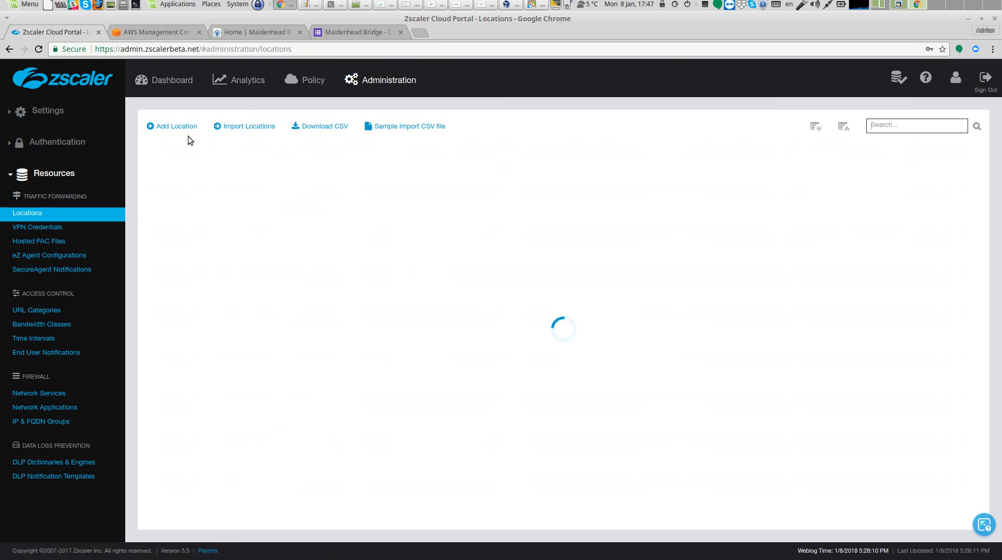
left_click(176, 127)
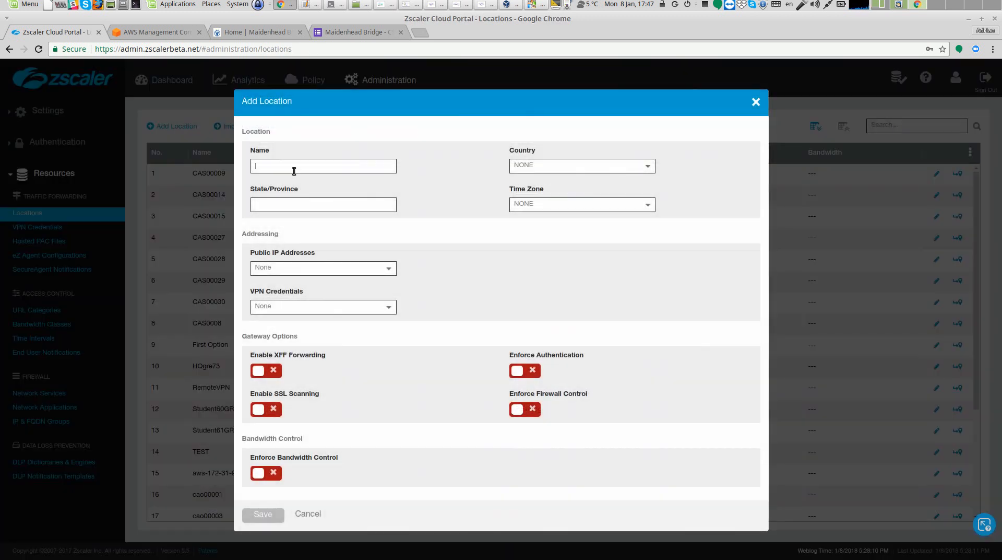
type("cao")
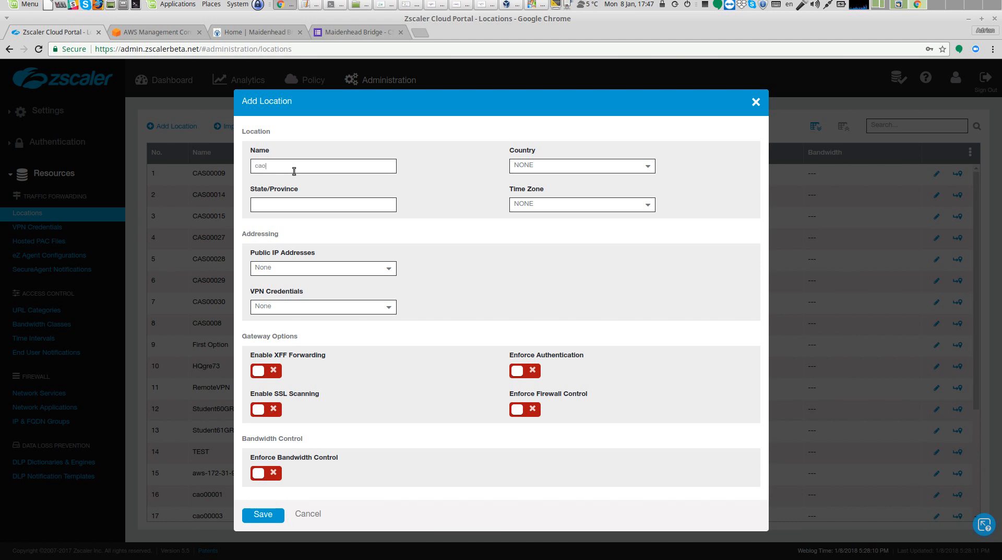
type("000")
key("BackSpace")
key("BackSpace")
key("BackSpace")
key("BackSpace")
key("BackSpace")
key("BackSpace")
key("BackSpace")
type("cao")
Set the location's country to United Kingdom and its time zone to Europe/London
left_click(519, 168)
type("united")
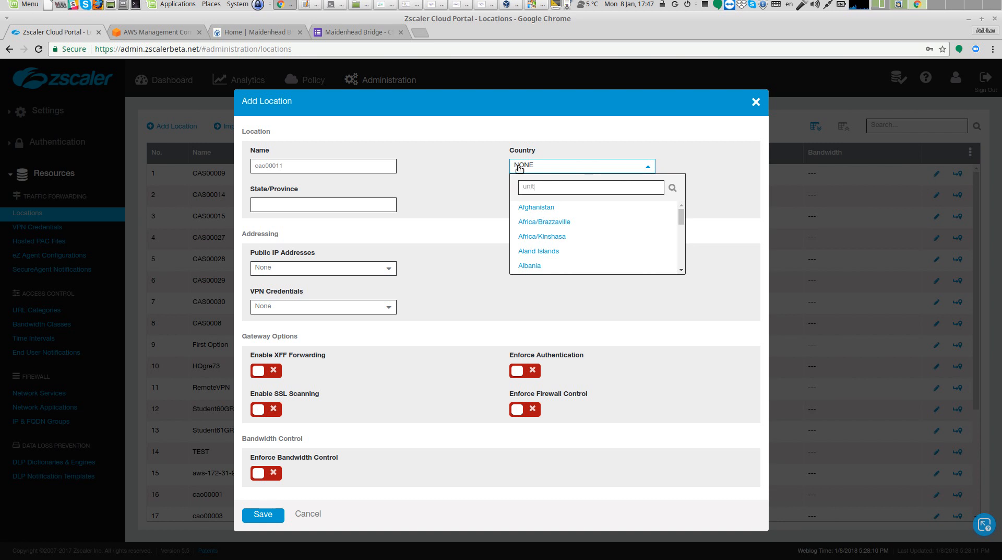
left_click(550, 222)
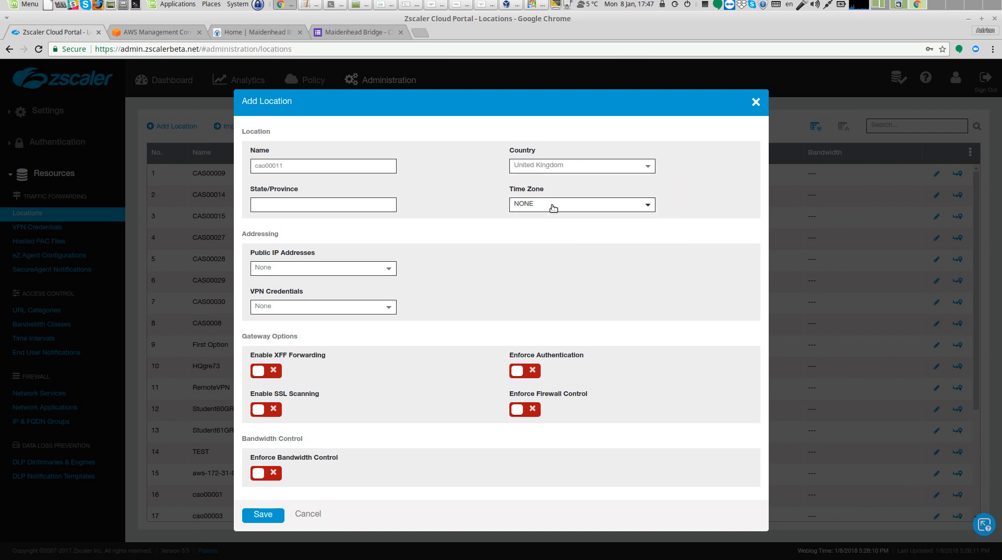
left_click(557, 206)
type("london")
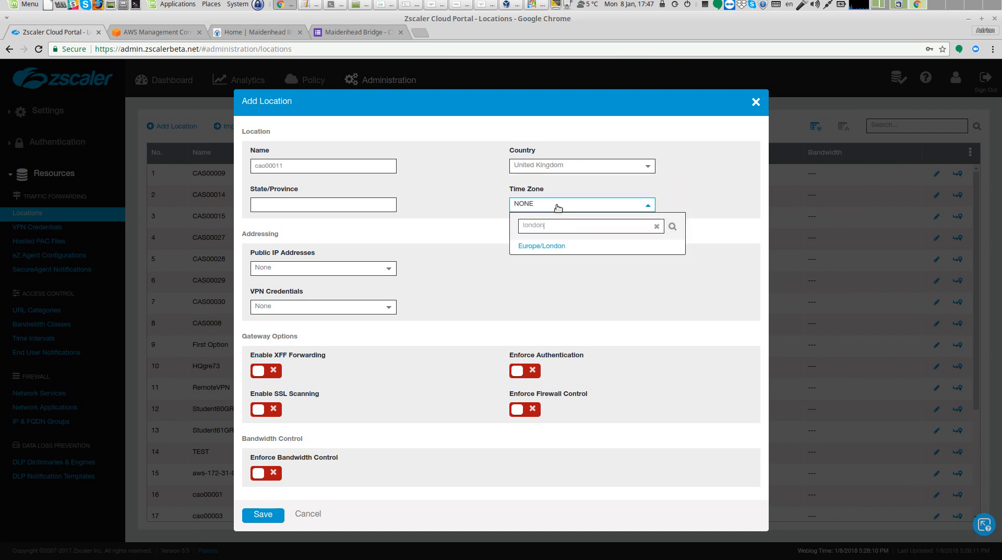
left_click(543, 246)
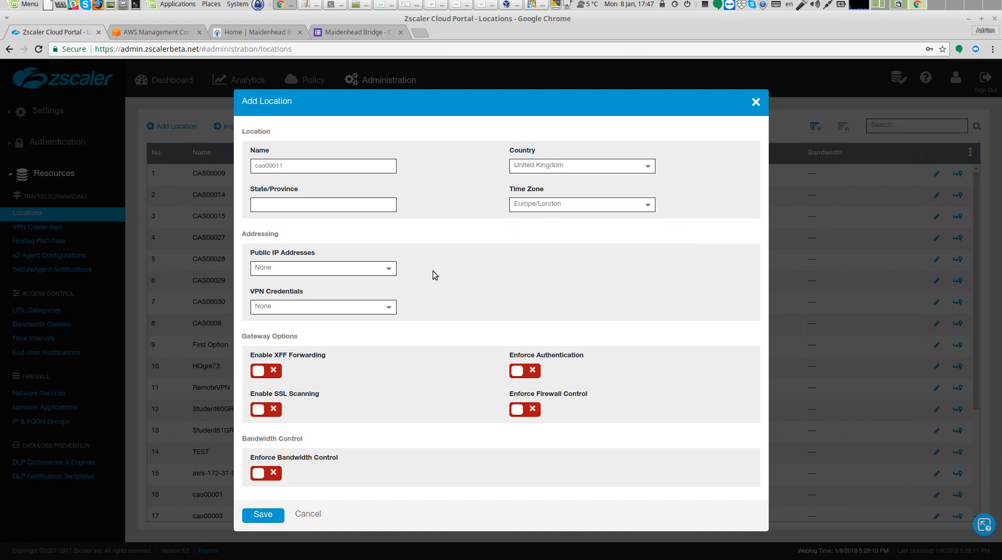
Assign the cao00011 VPN credential to the location
left_click(387, 310)
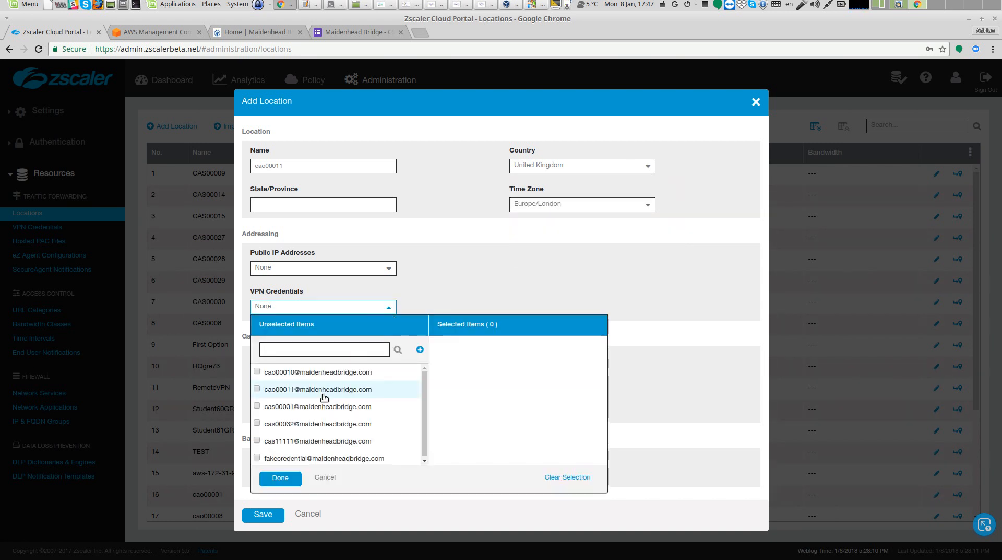
left_click(326, 391)
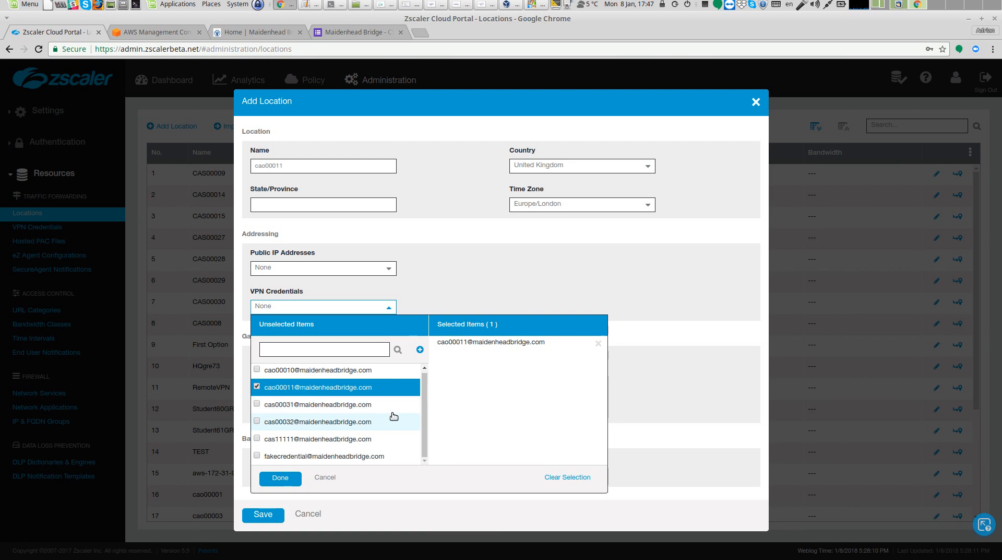
left_click(280, 477)
Enable Enforce Authentication, XFF Forwarding, IP Surrogate and SSL Scanning for the location
left_click(518, 371)
left_click(267, 371)
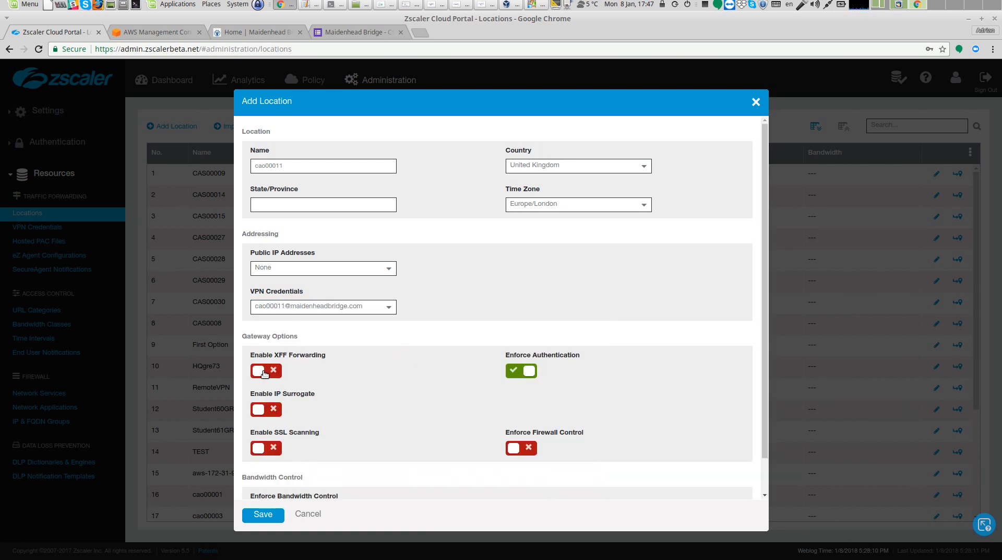
scroll(346, 357, "down", 1)
left_click(259, 372)
scroll(282, 402, "down", 1)
left_click(262, 411)
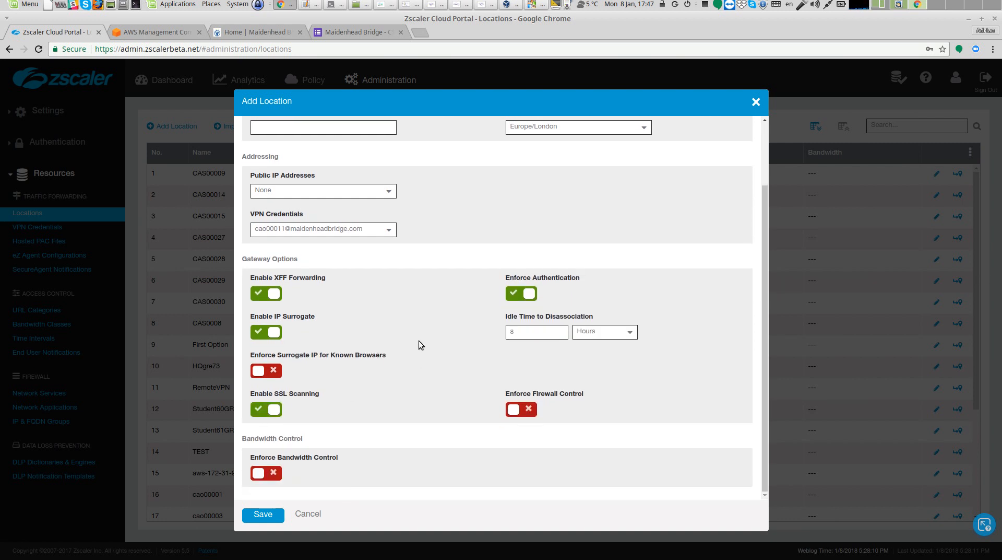
Save the new location and activate the changes
left_click(270, 516)
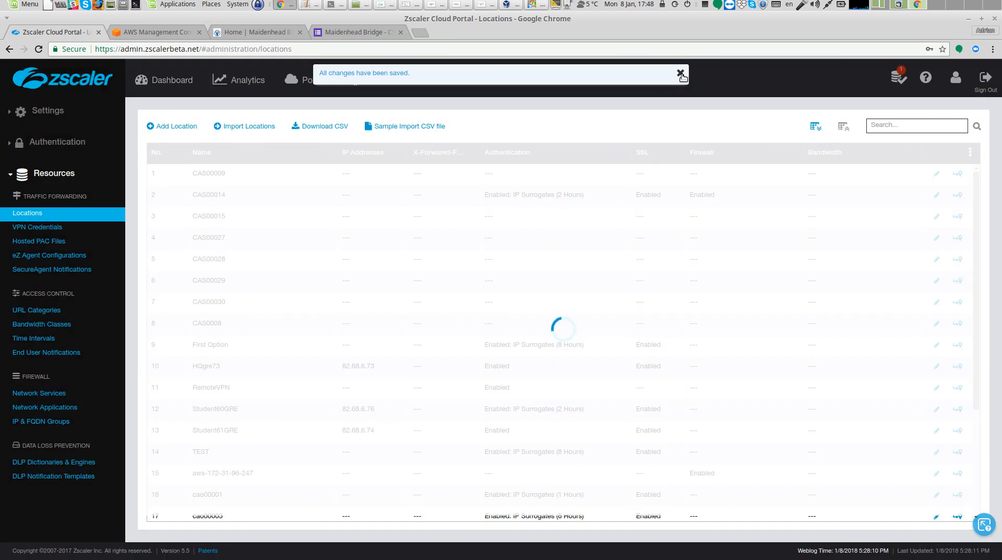
mouse_move(899, 77)
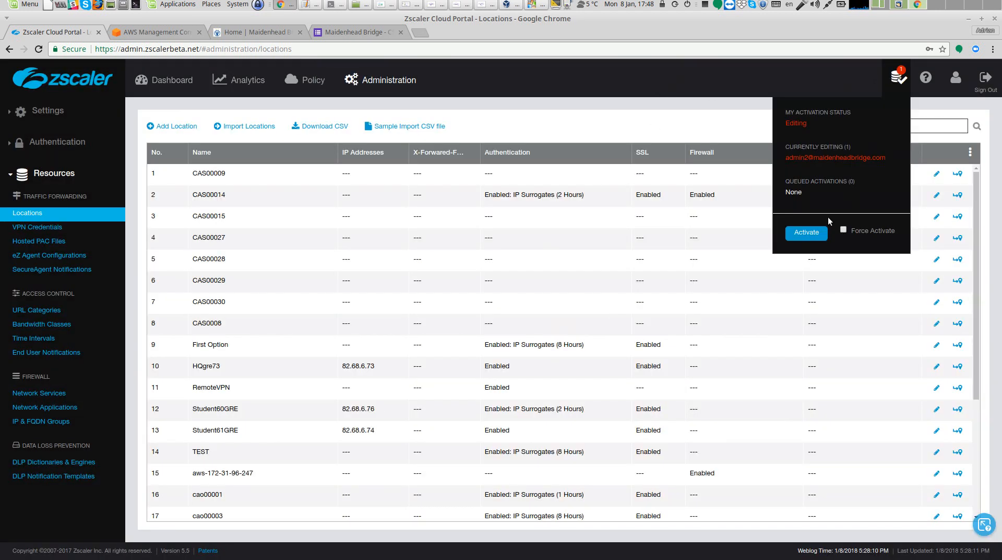
left_click(807, 232)
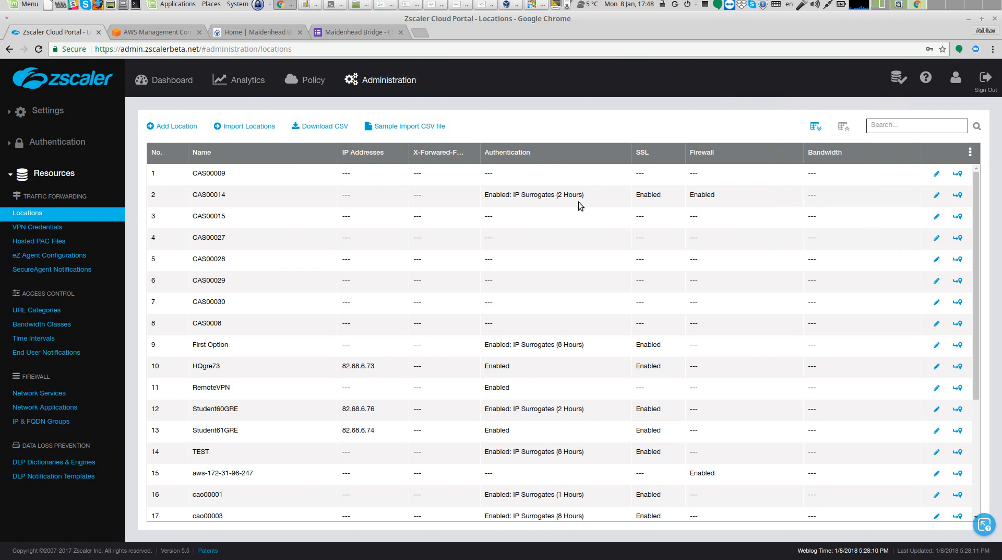
left_click(533, 6)
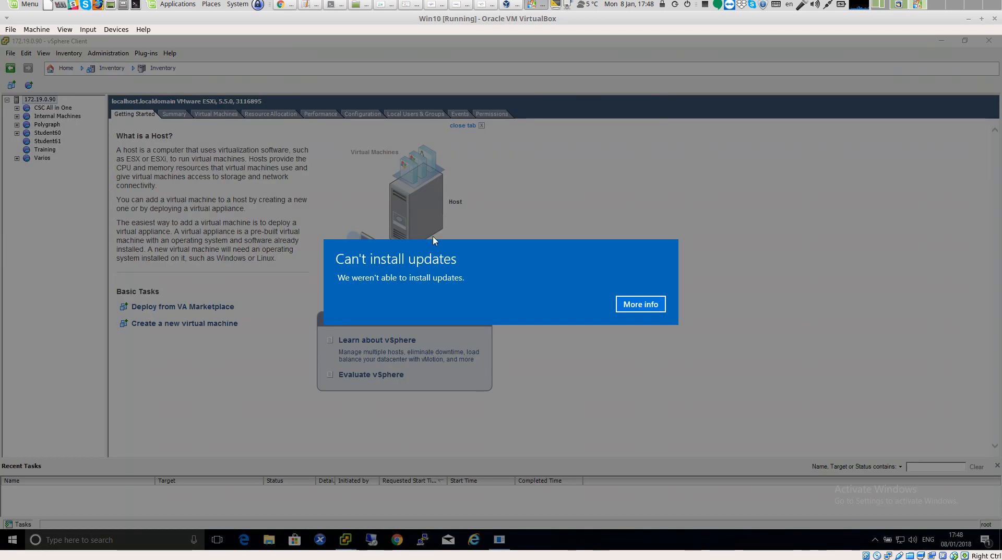
left_click(657, 305)
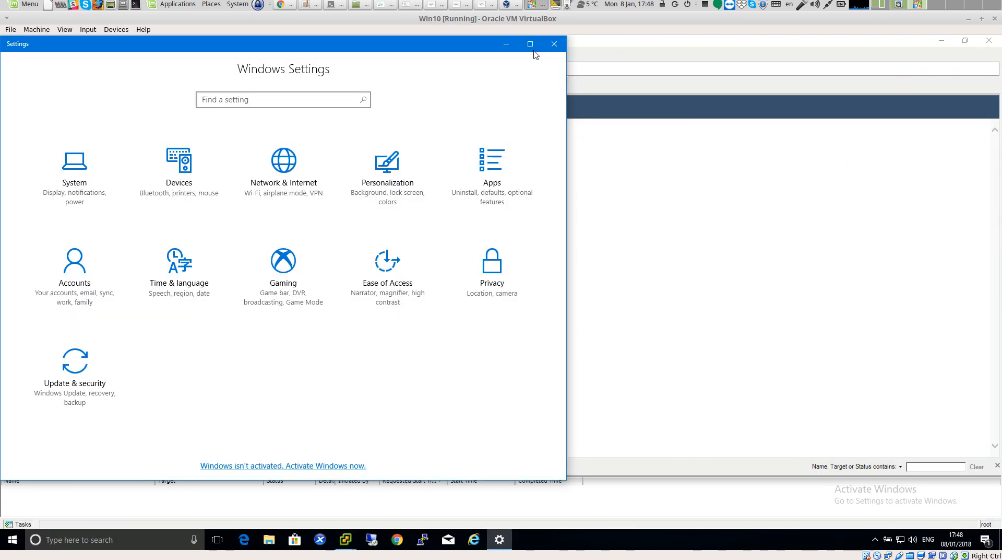
left_click(506, 45)
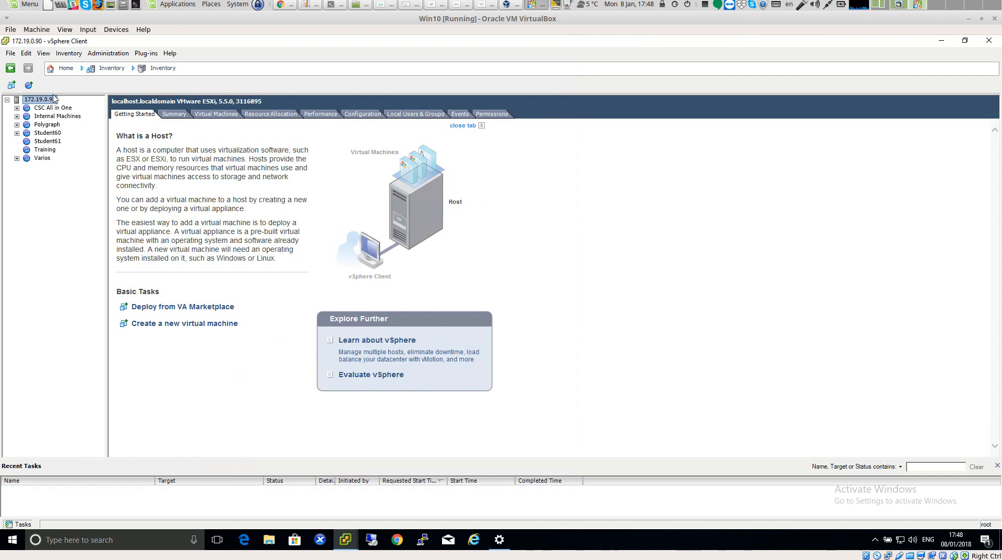
Start deploying the cao00011-v-4-0.ova OVF template in vSphere, keeping the name cao00011
left_click(10, 53)
left_click(31, 79)
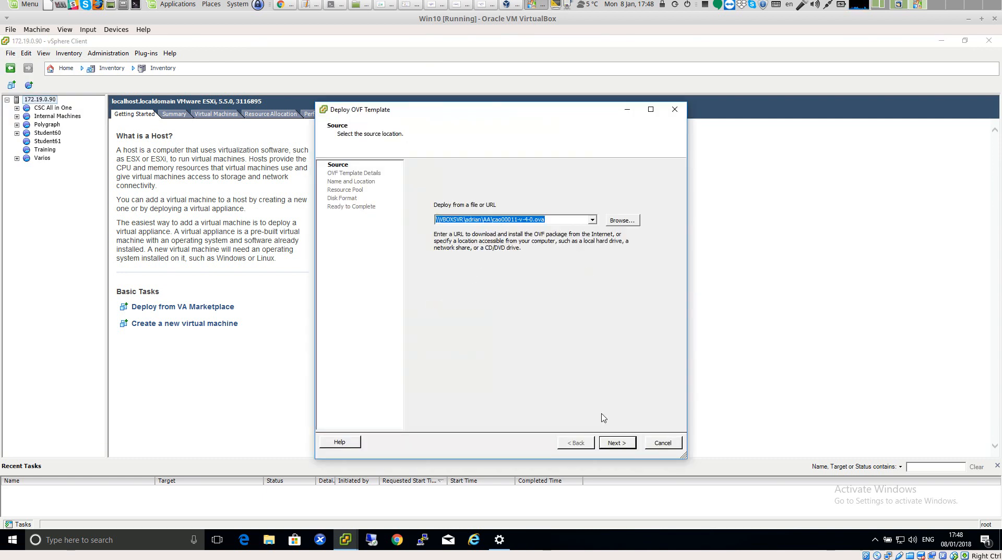
left_click(617, 442)
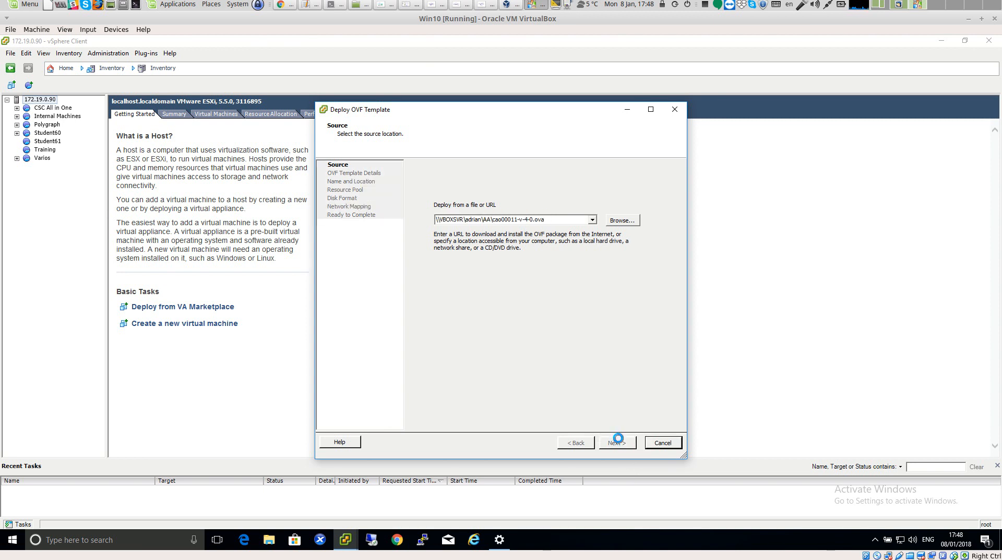
left_click(617, 443)
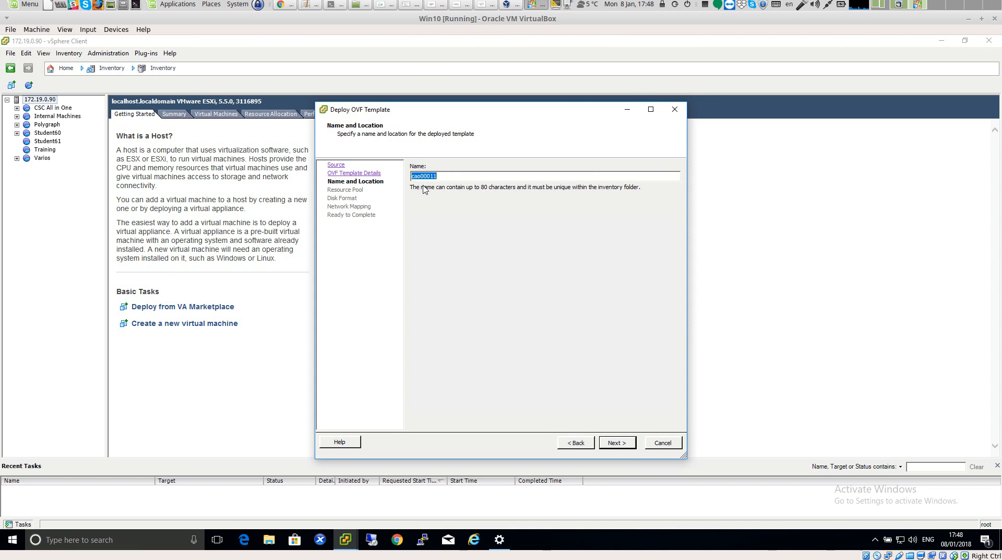
left_click(618, 442)
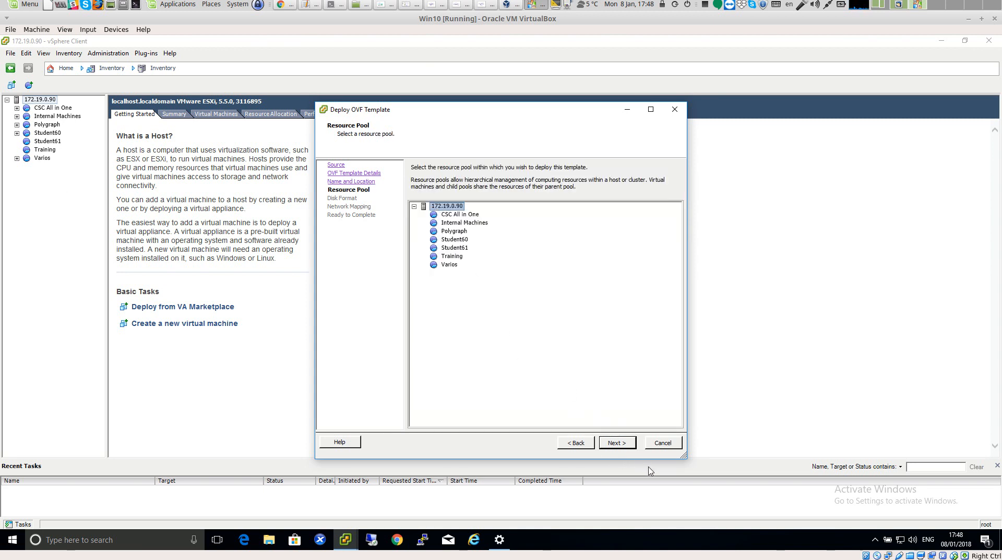
Continue past resource pool and disk format, and map the INTERNAL network to Net192-168-1-x
left_click(627, 444)
left_click(628, 445)
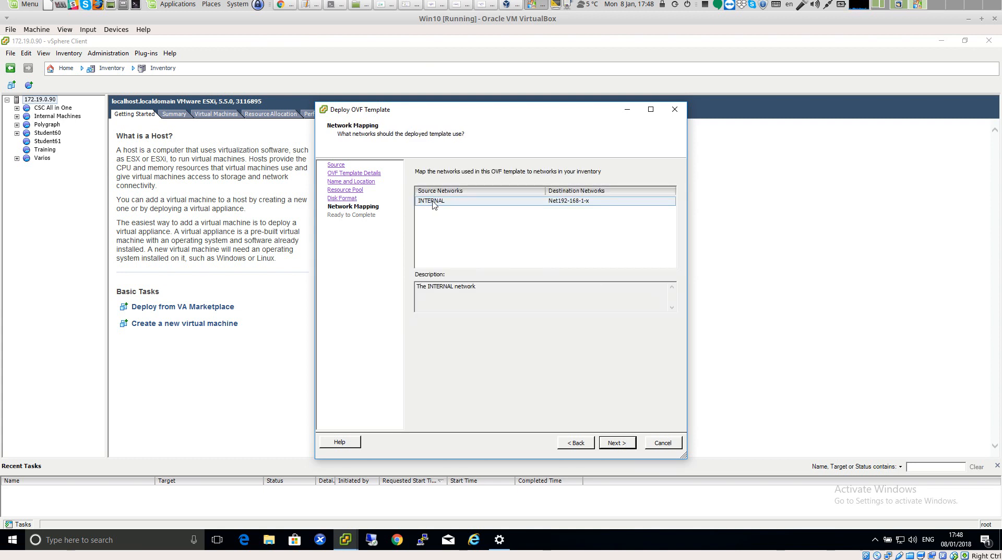
left_click(605, 203)
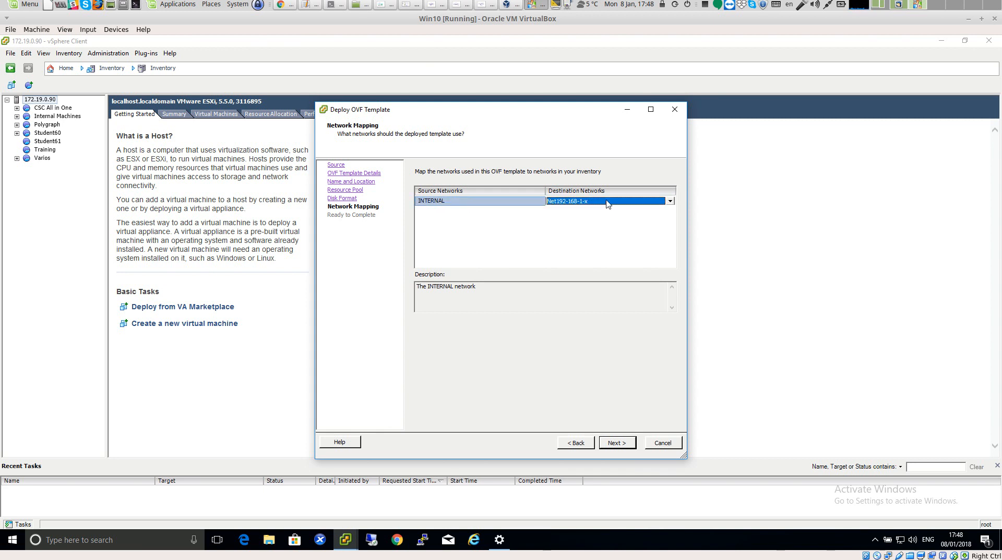
left_click(594, 216)
left_click(662, 201)
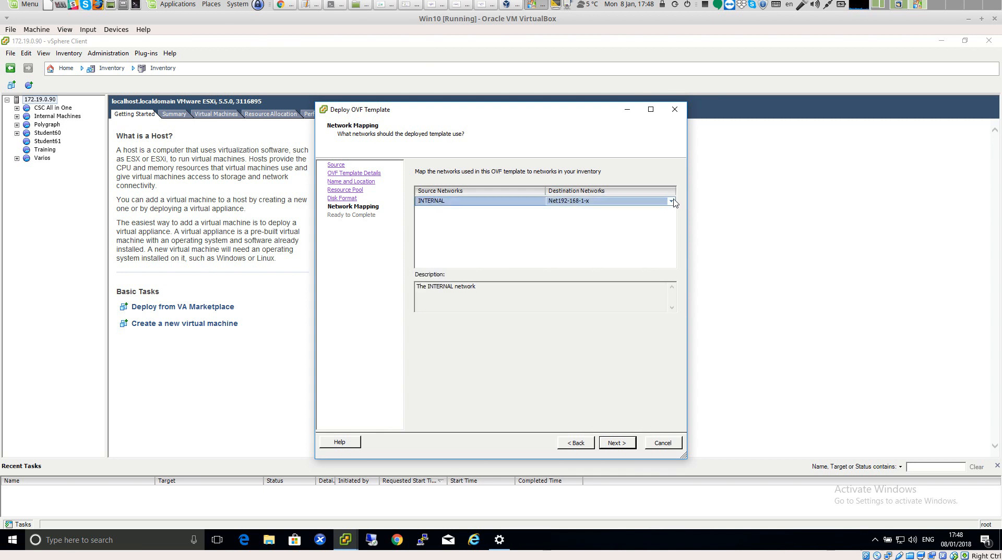
left_click(674, 201)
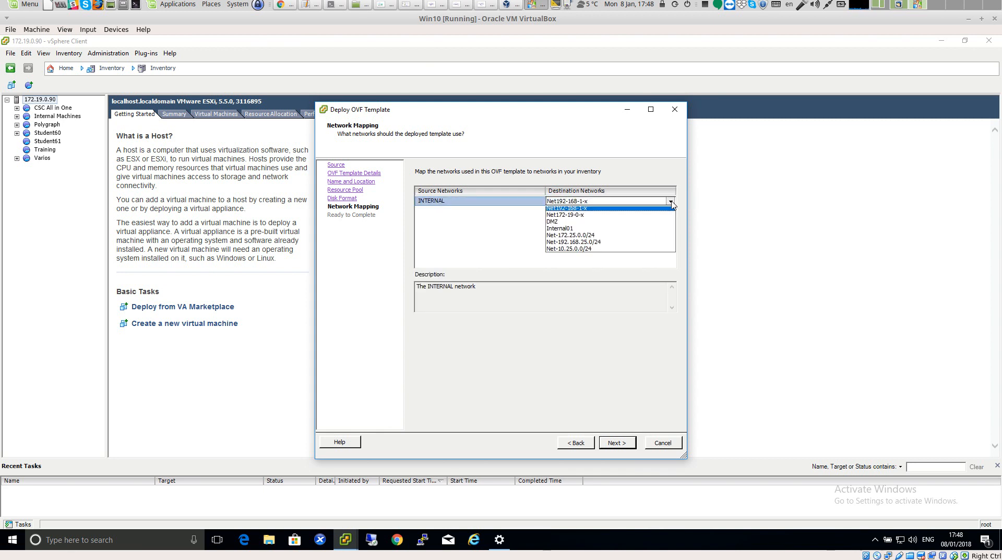
left_click(636, 214)
left_click(567, 257)
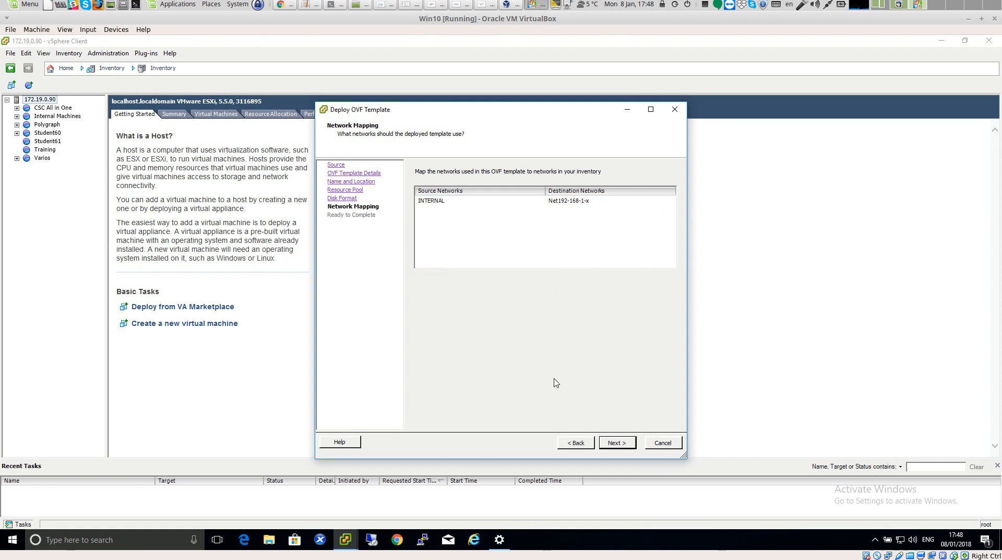
Finish the OVF deployment wizard, wait for the deployment to complete and close the completion dialog
left_click(616, 445)
left_click(617, 442)
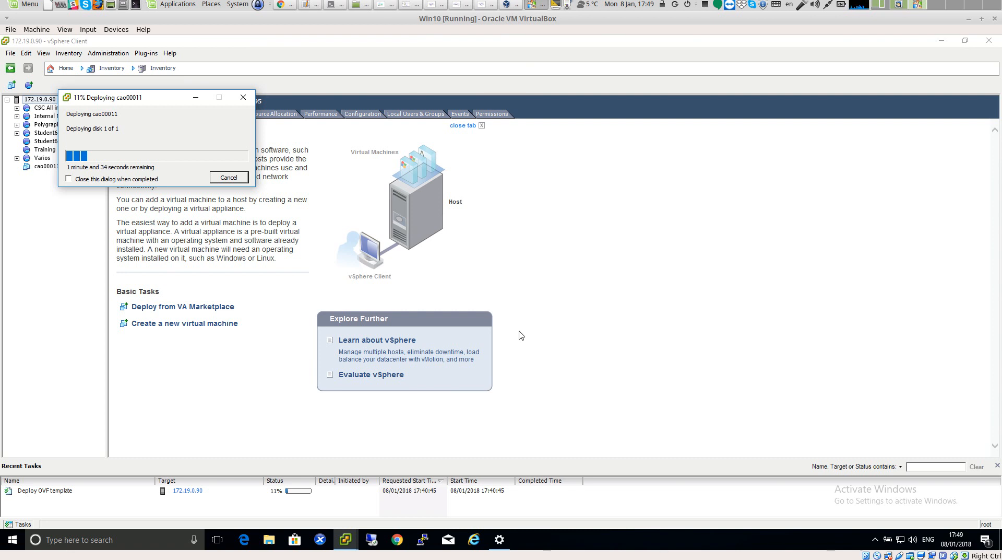
left_click_drag(150, 101, 167, 176)
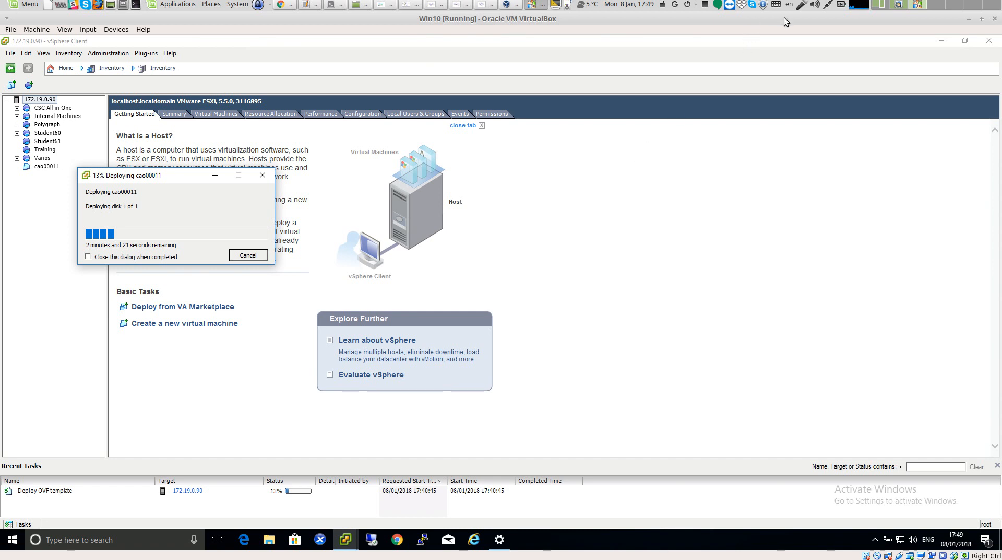
left_click(706, 5)
left_click(706, 30)
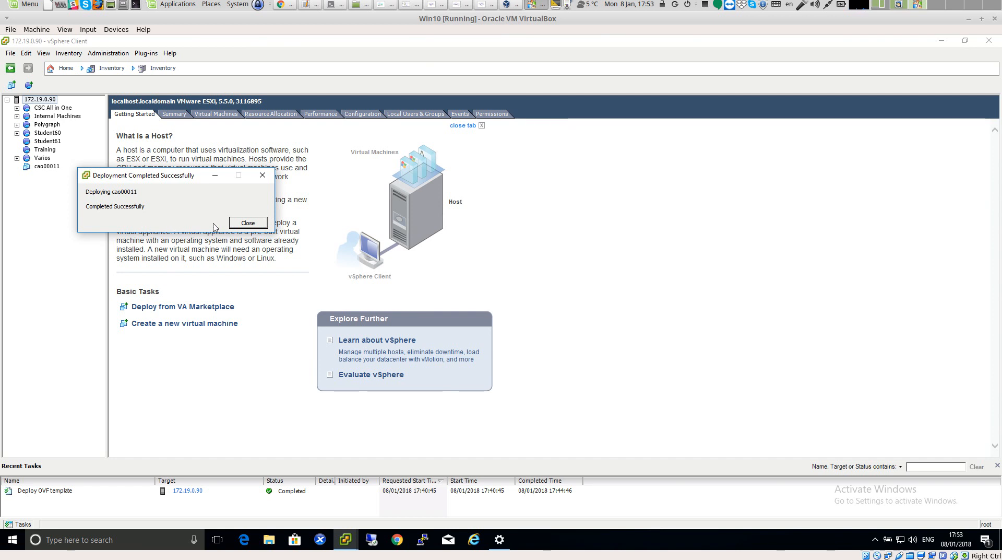
left_click(248, 223)
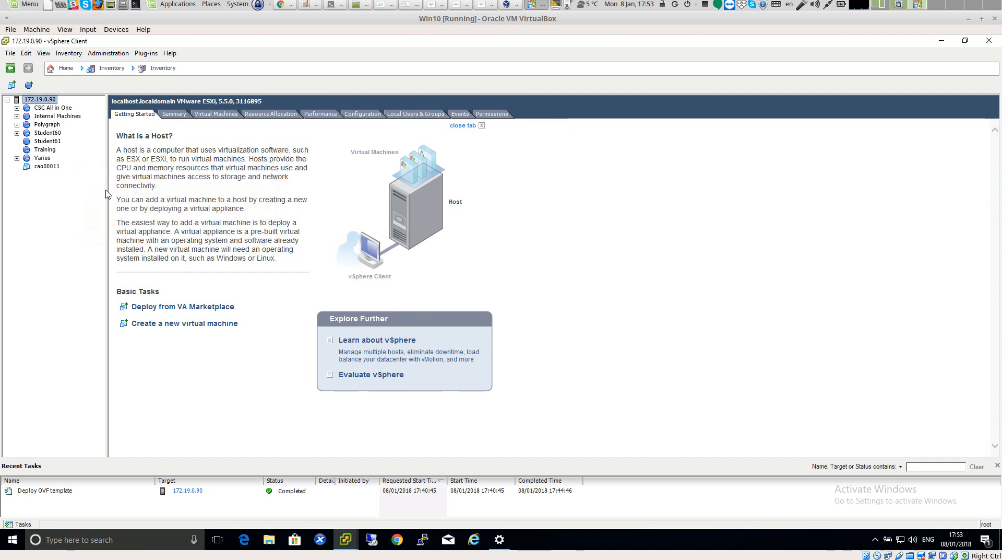
Open a console window for the new cao00011 virtual machine
left_click(56, 168)
right_click(56, 168)
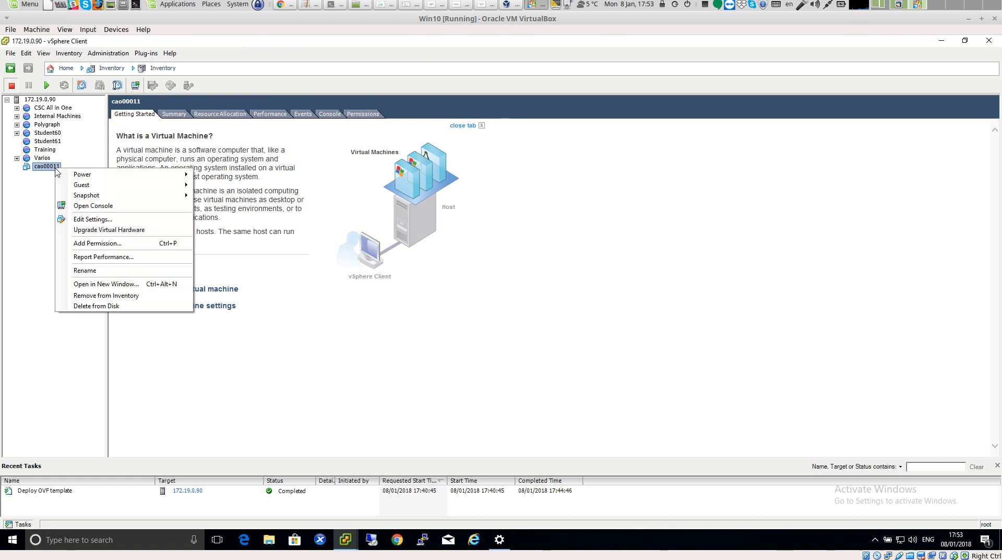
left_click(106, 207)
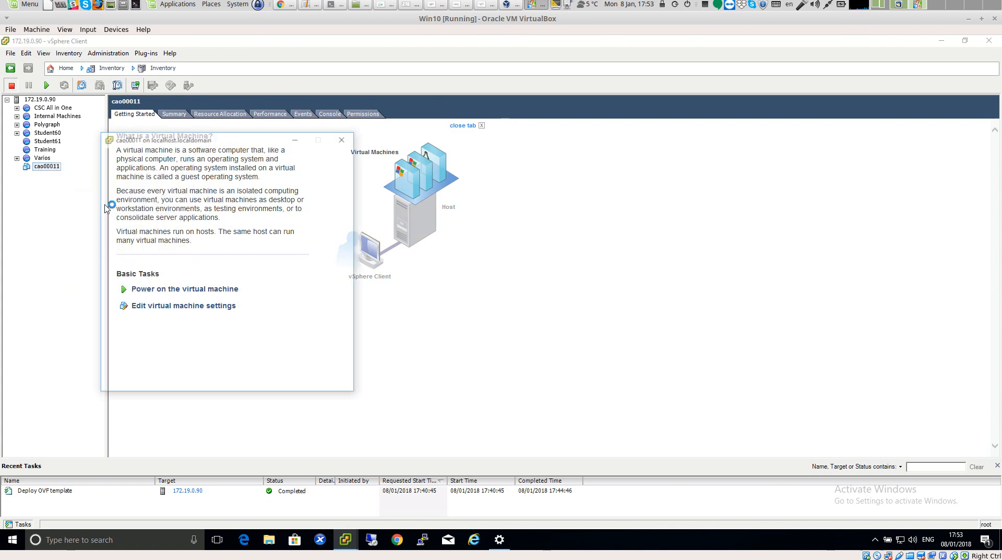
left_click_drag(207, 142, 324, 146)
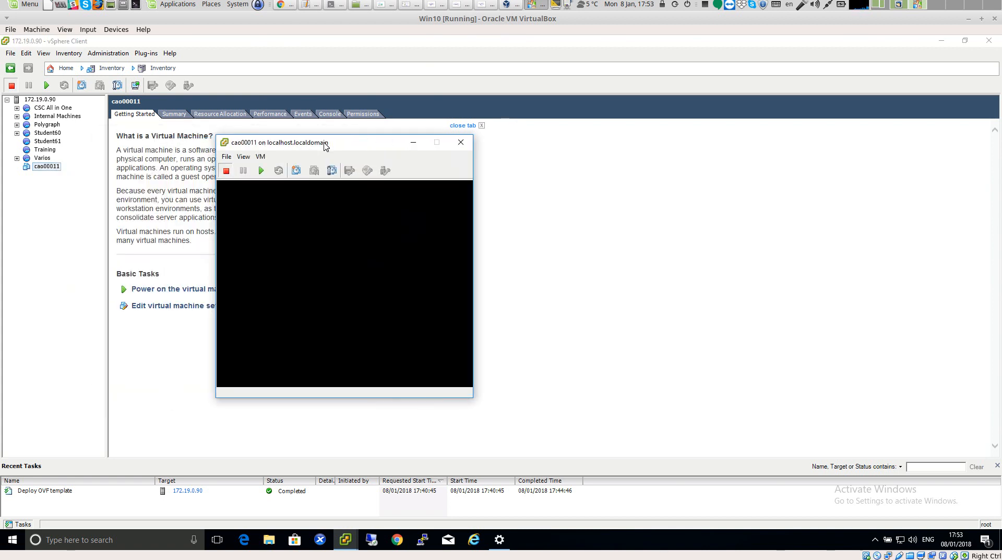
Review the cao00011 VM's memory, CPU and hard disk settings, then close the properties dialog
left_click(260, 156)
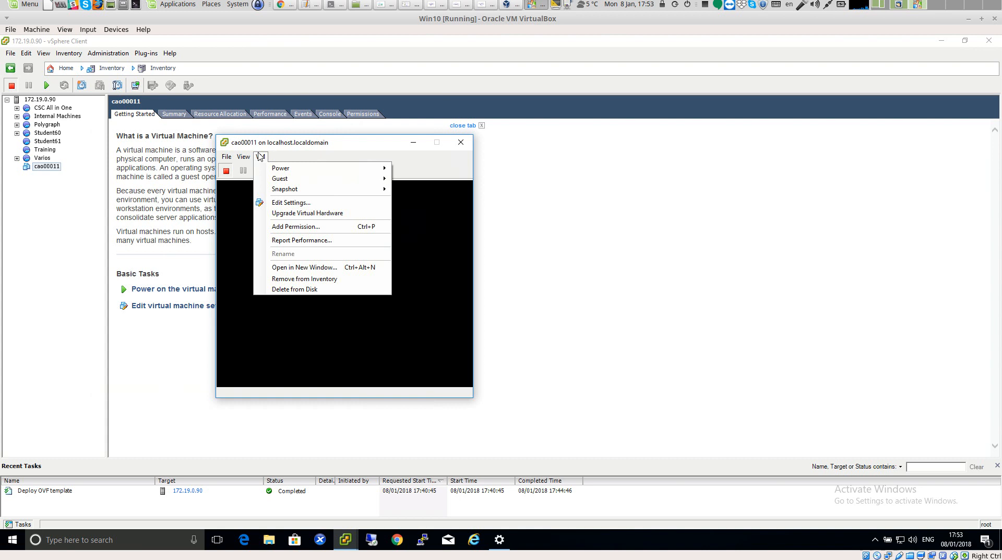
left_click(283, 203)
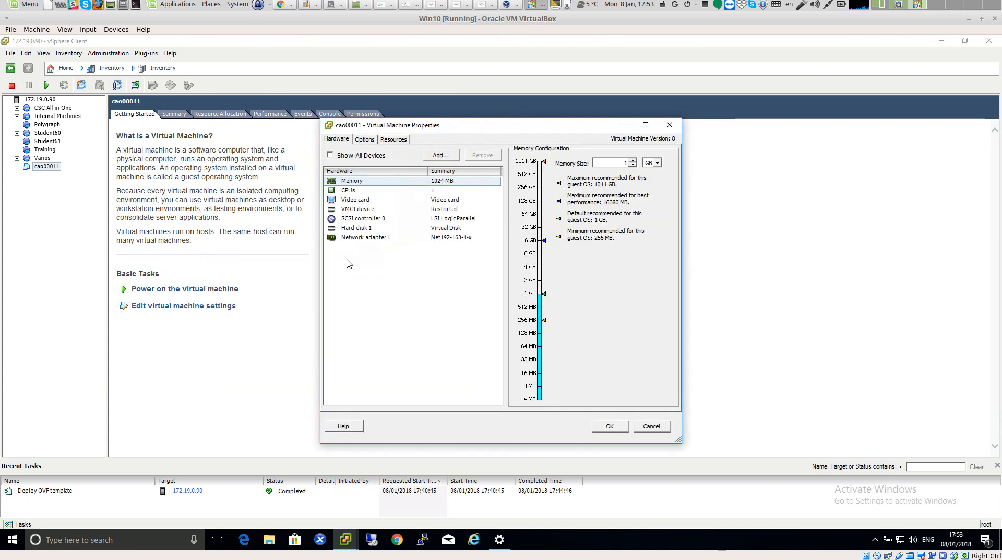
left_click(415, 190)
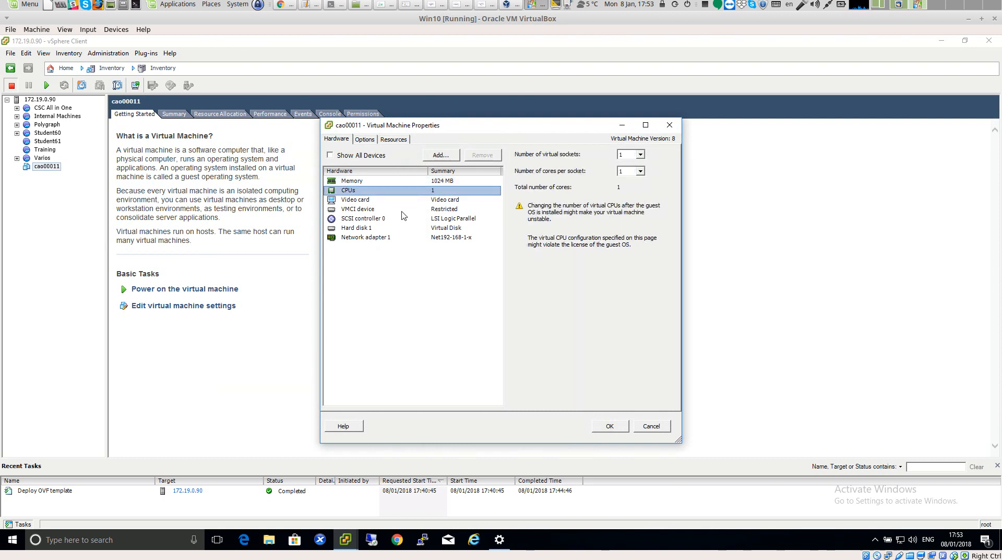
left_click(375, 228)
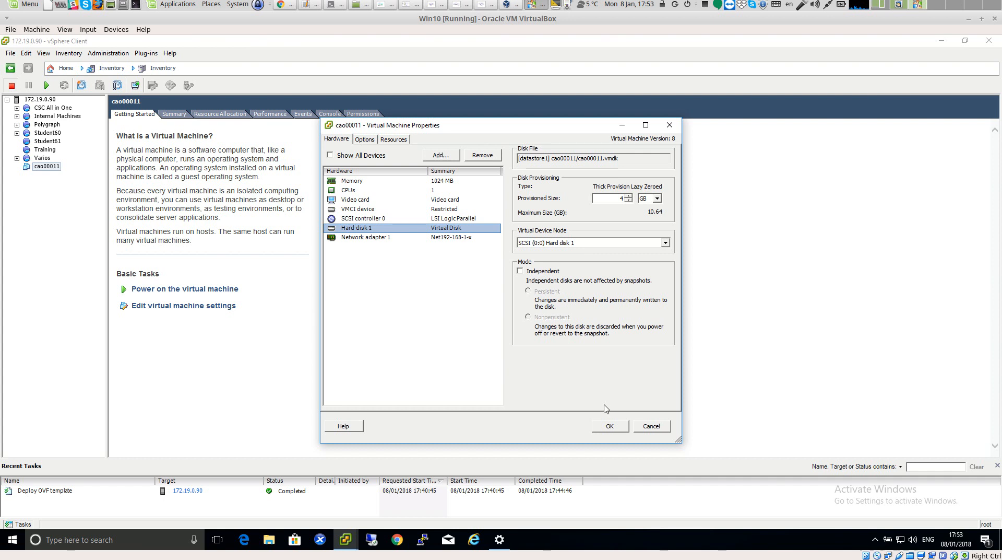
left_click(608, 424)
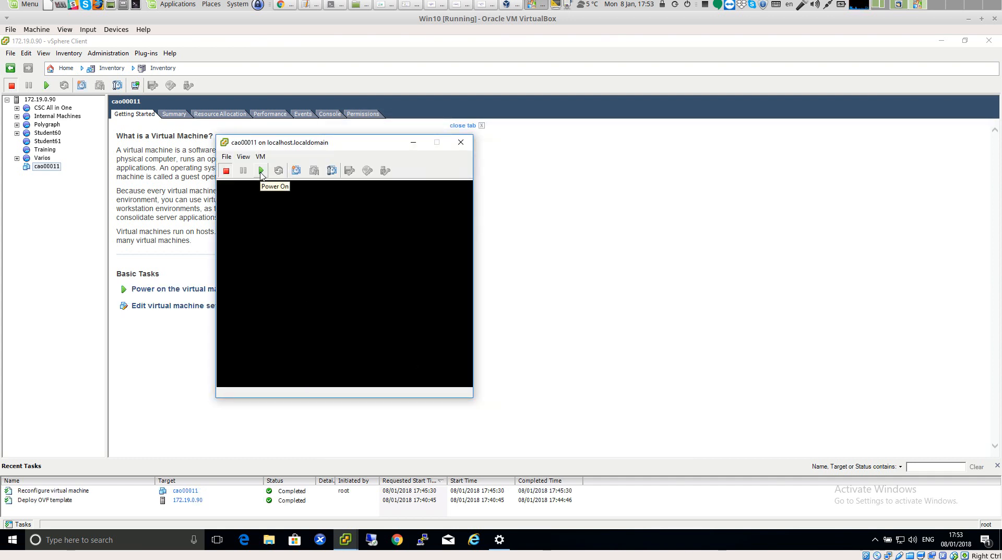
Power on the cao00011 virtual machine from its console window
left_click(261, 171)
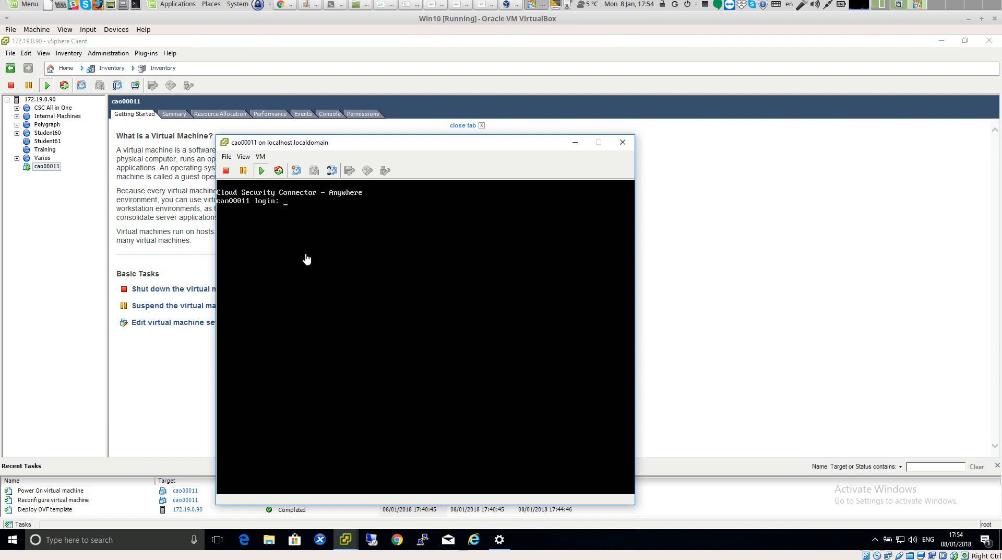
left_click_drag(387, 149, 213, 126)
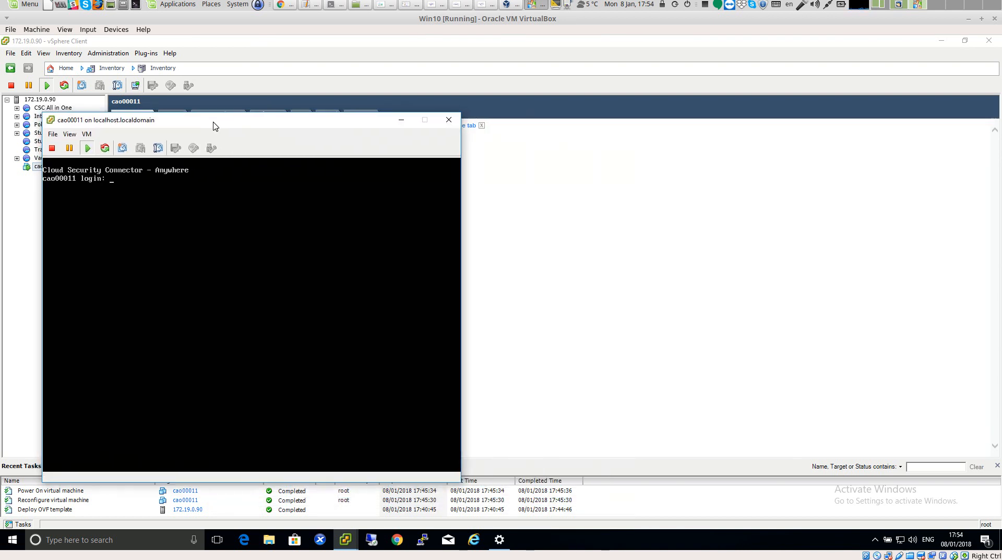
left_click(334, 7)
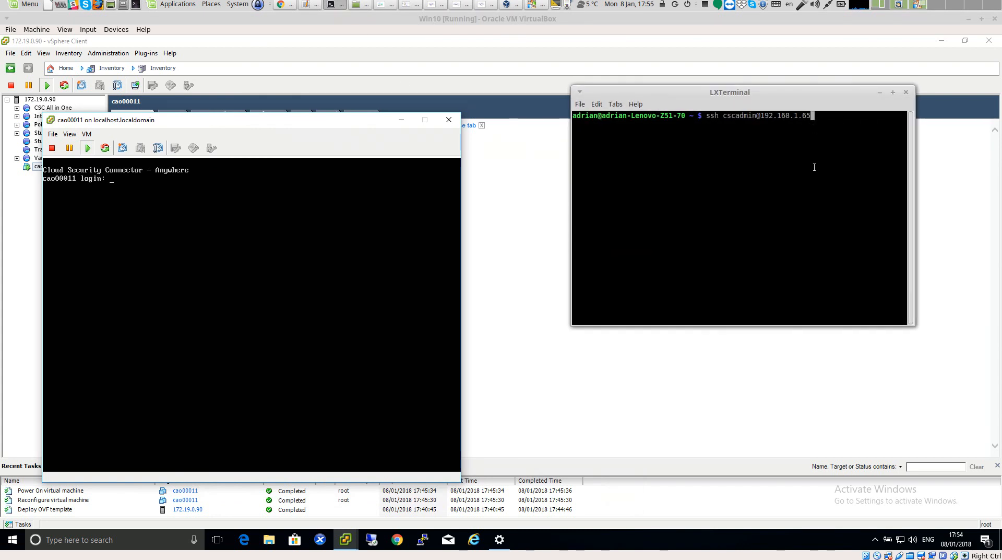
key("Return")
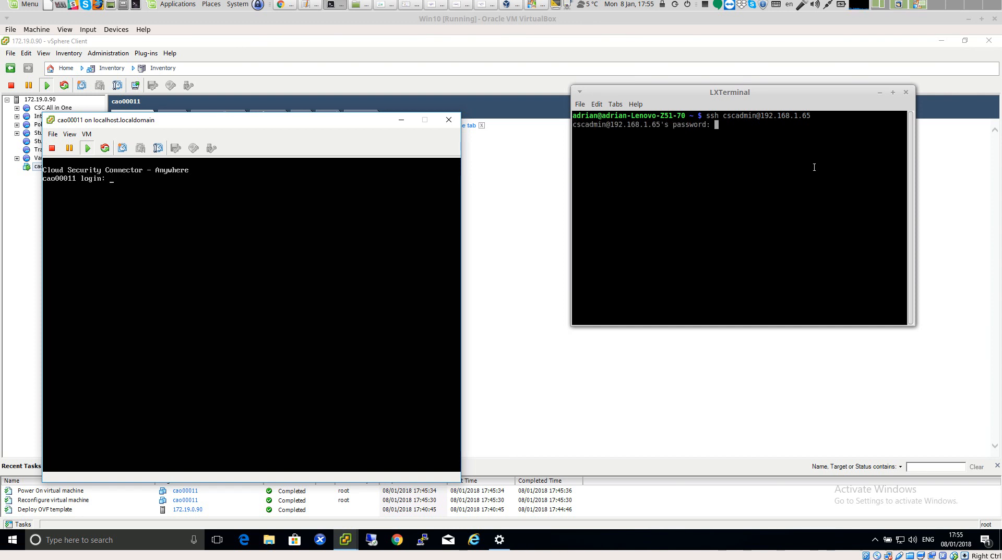
key("Return")
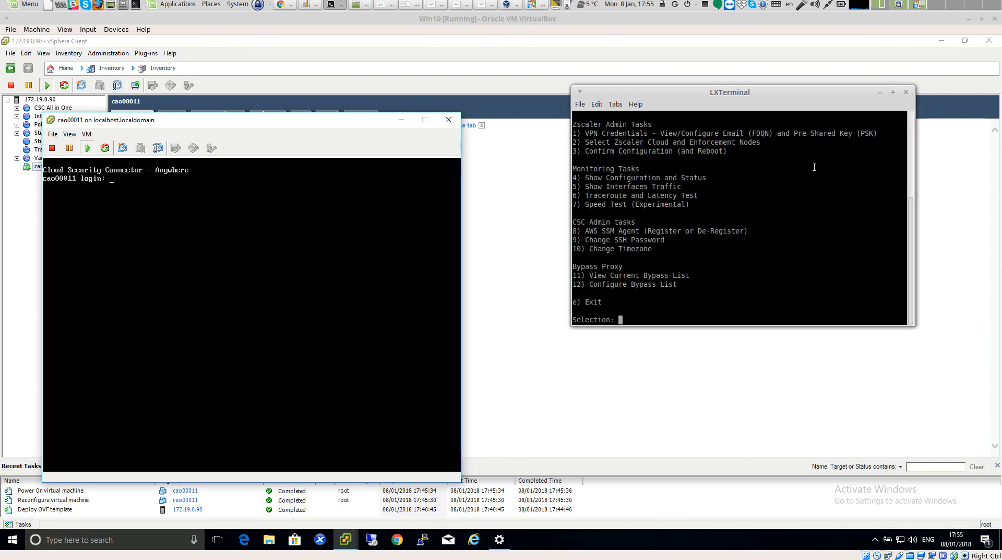
left_click(893, 93)
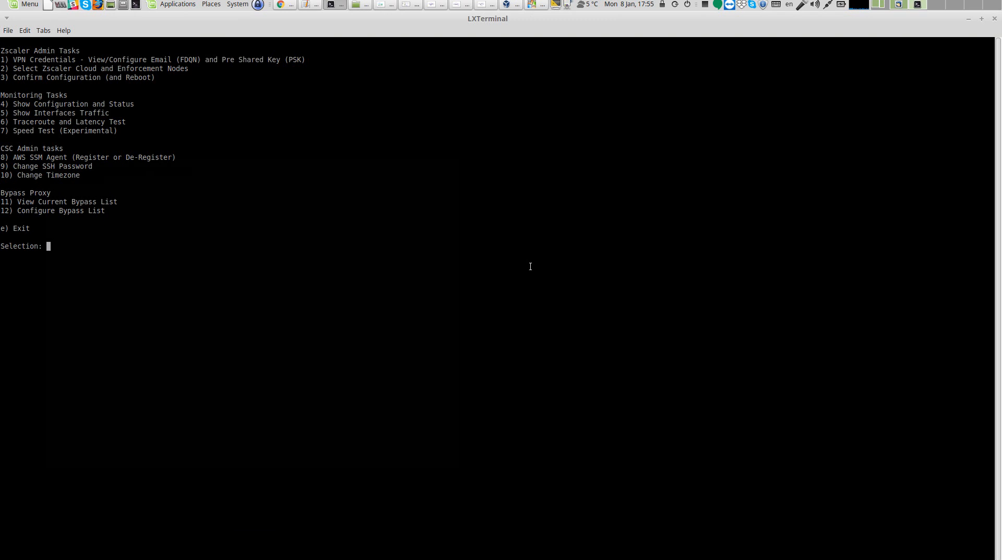
View the VPN credentials in the admin console, declining to display the Pre Shared Key or change credentials
key("Return")
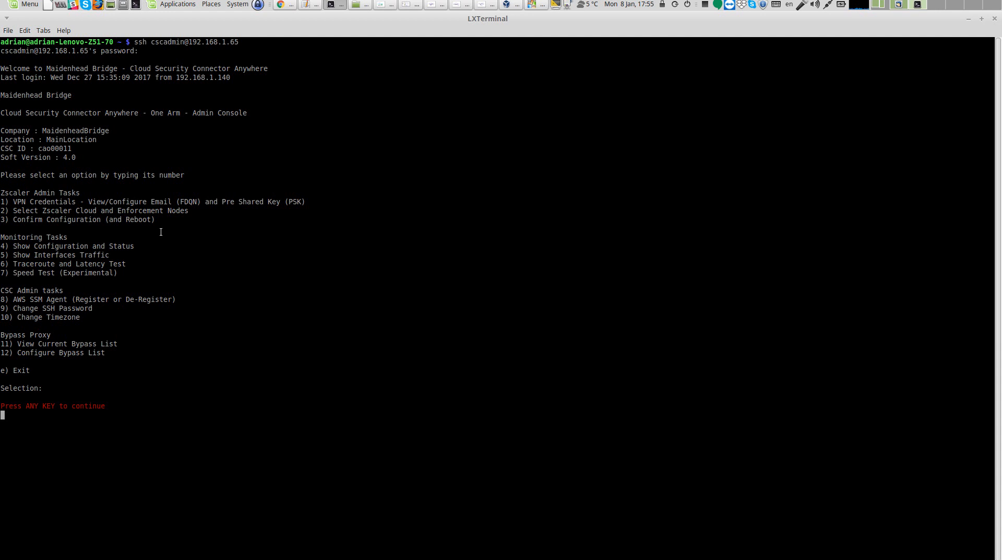
key("Return")
type("1")
key("Return")
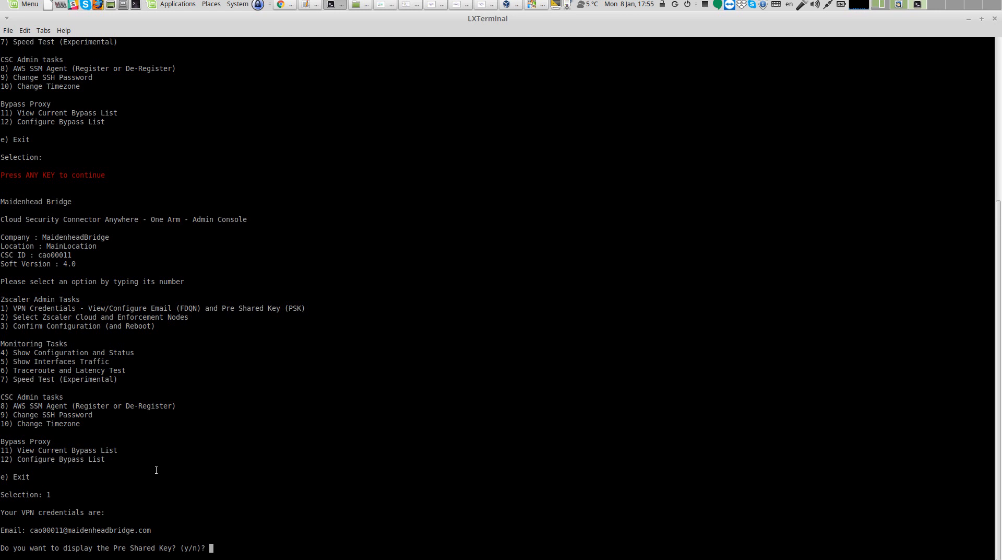
type("n")
key("Return")
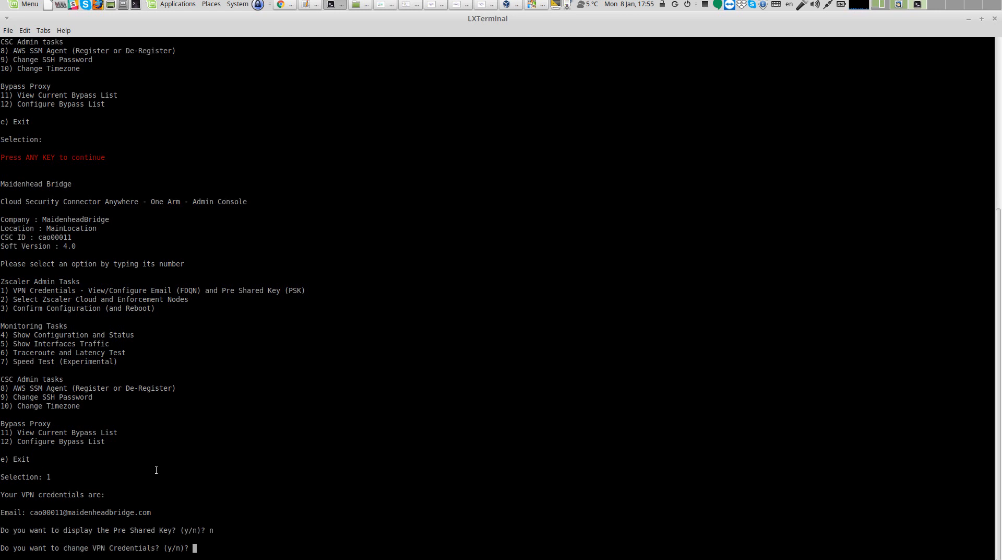
type("n")
key("Return")
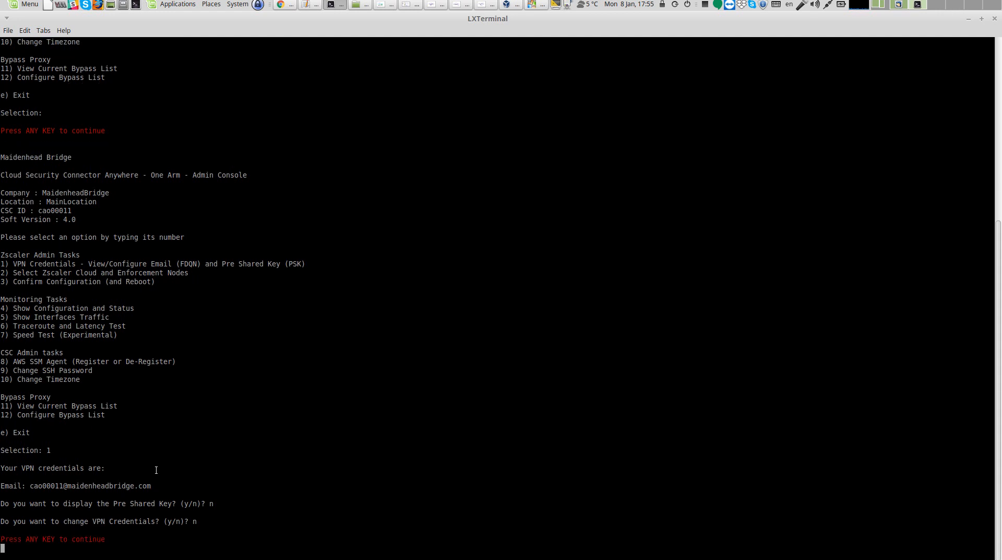
key("Return")
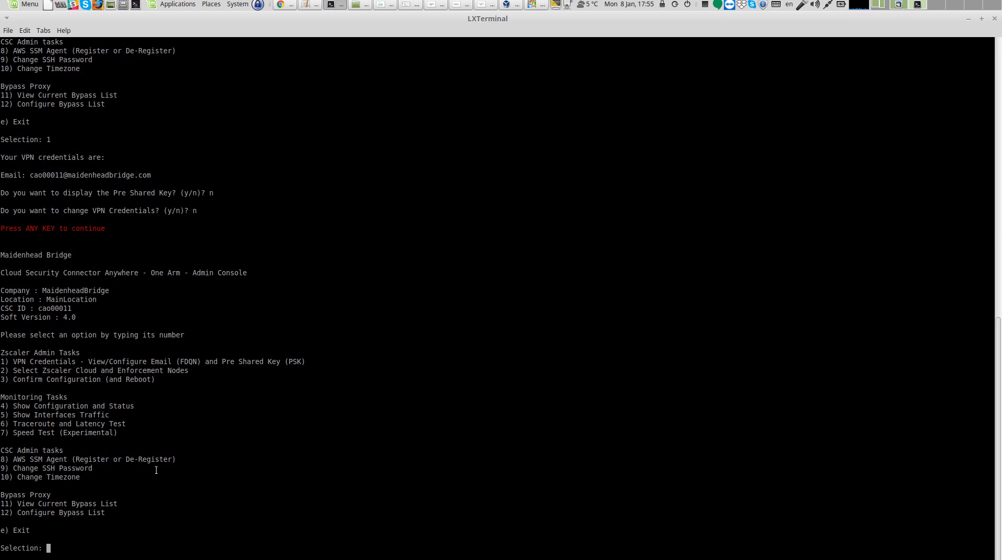
Select the Zscloud cloud with manual node selection, choosing Europe Amsterdam as primary and Europe Brussels as secondary ZEN
type("2")
key("Return")
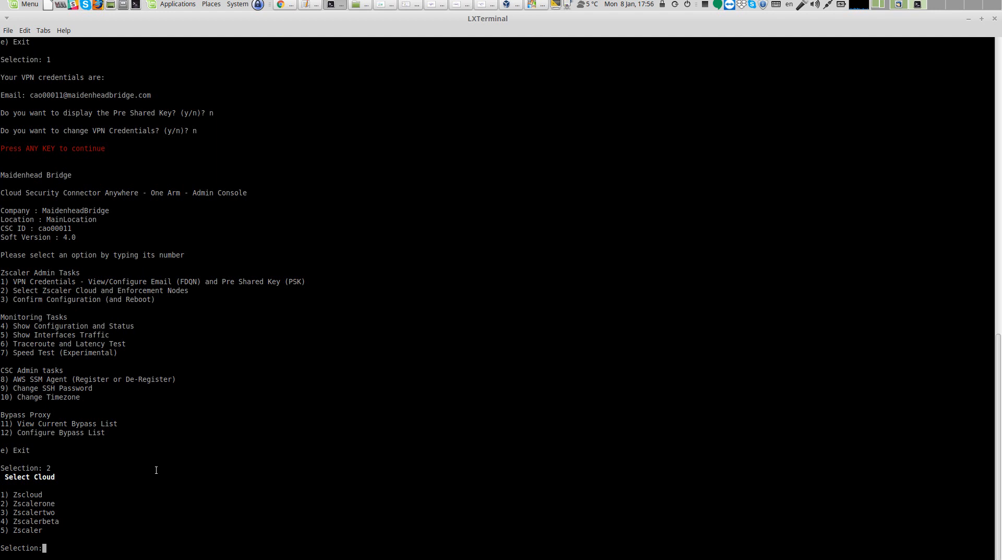
type("1")
key("Return")
type("1")
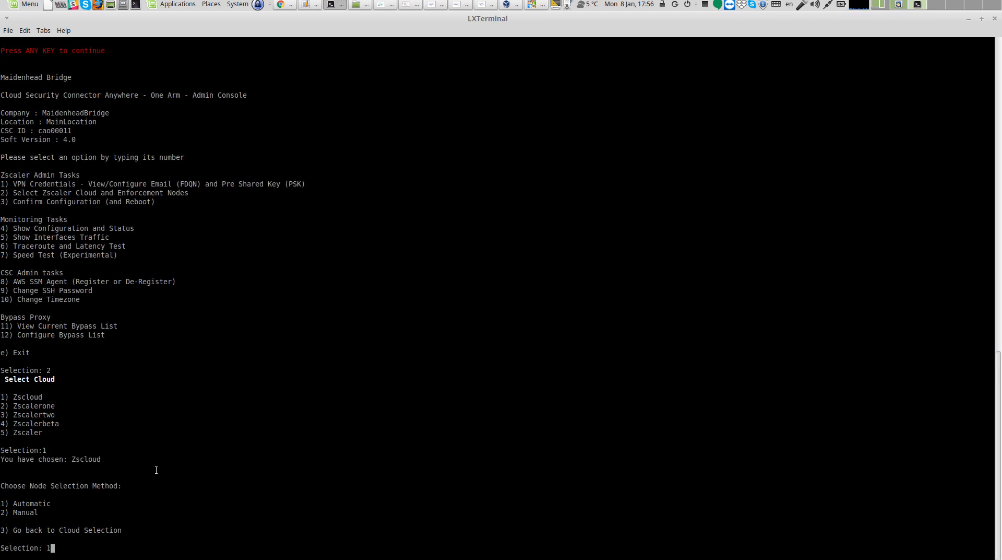
key("BackSpace")
type("2")
key("Return")
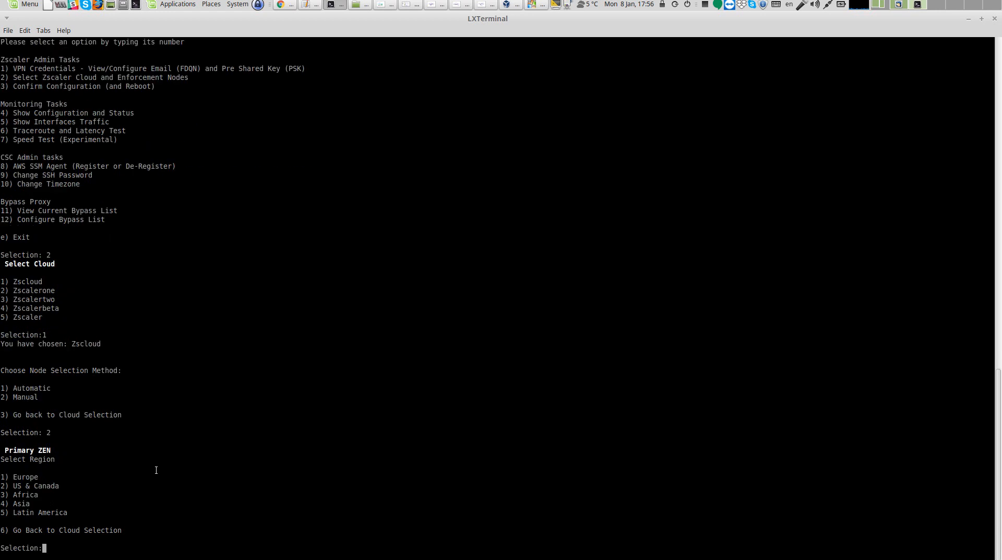
type("1")
key("Return")
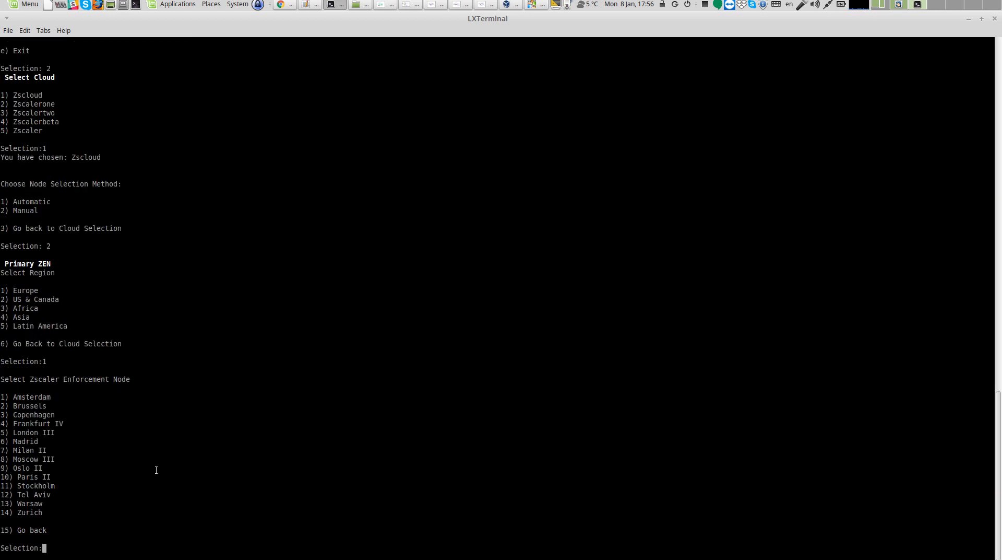
type("1")
key("Return")
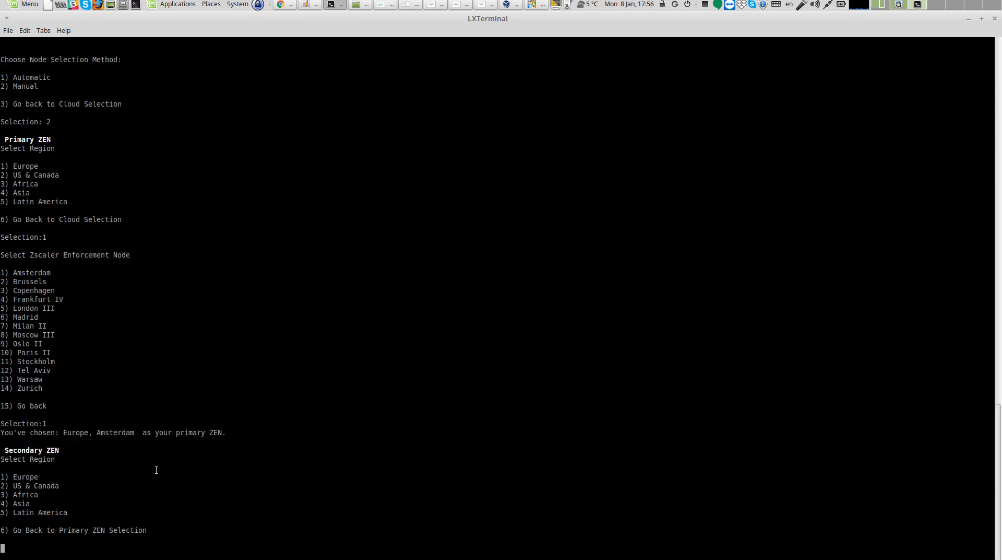
type("1")
key("Return")
type("2")
key("Return")
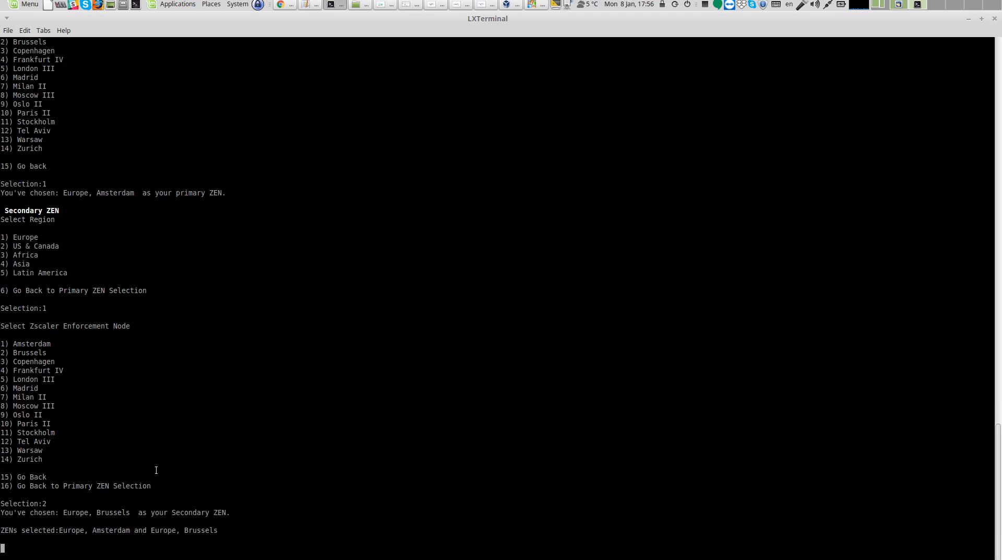
key("Return")
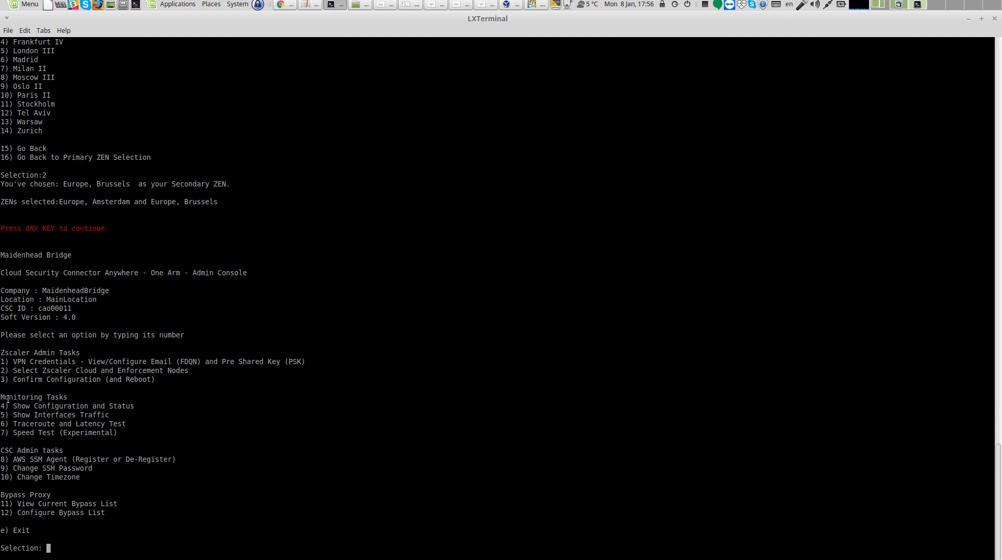
Show the CSC configuration and status and examine the internal interface and gateway addresses
left_click_drag(1, 395, 124, 430)
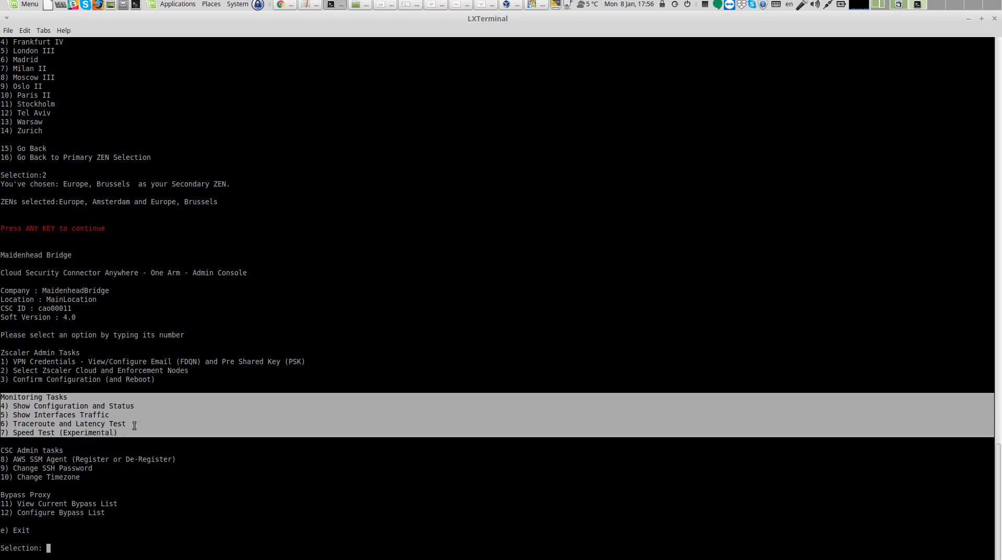
left_click(134, 425)
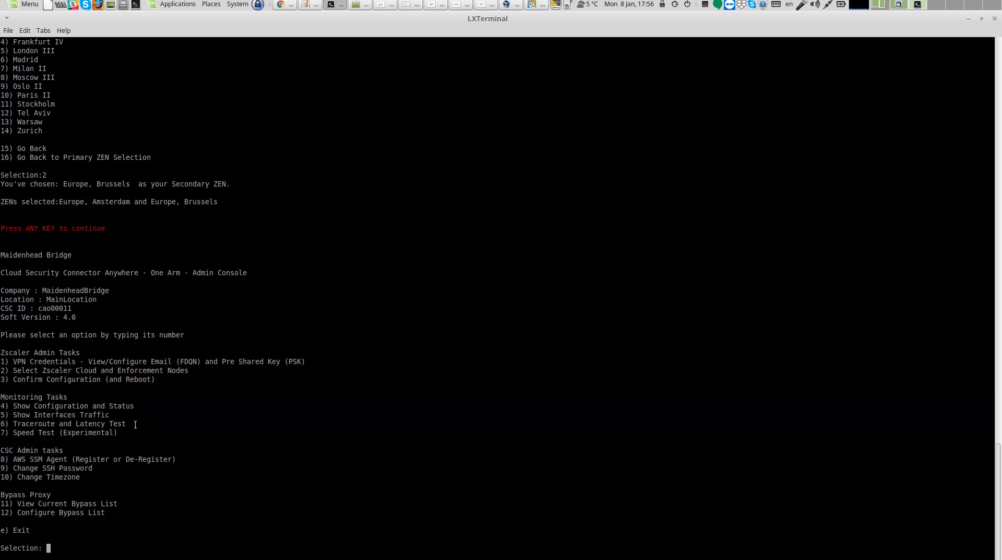
type("4")
key("Return")
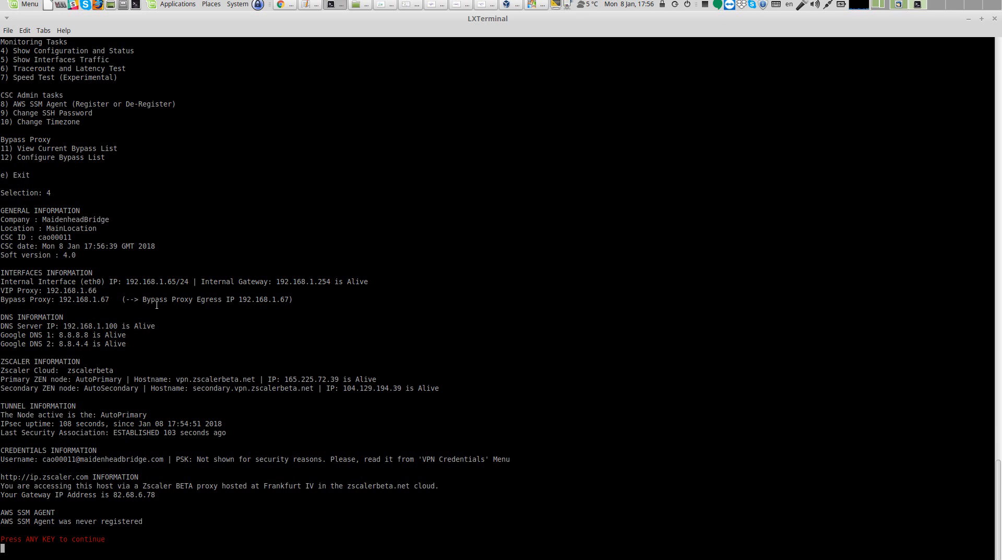
left_click_drag(126, 284, 185, 286)
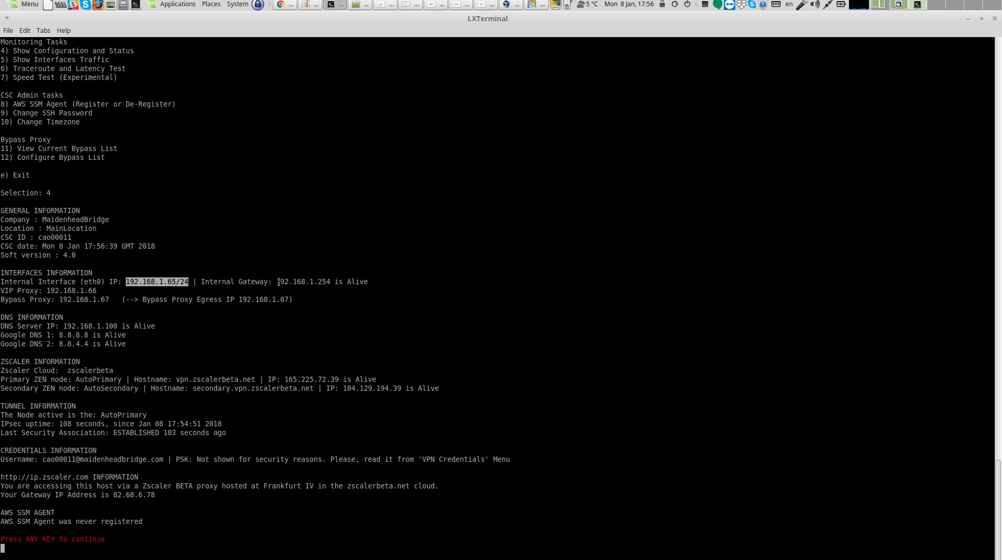
left_click_drag(278, 282, 369, 283)
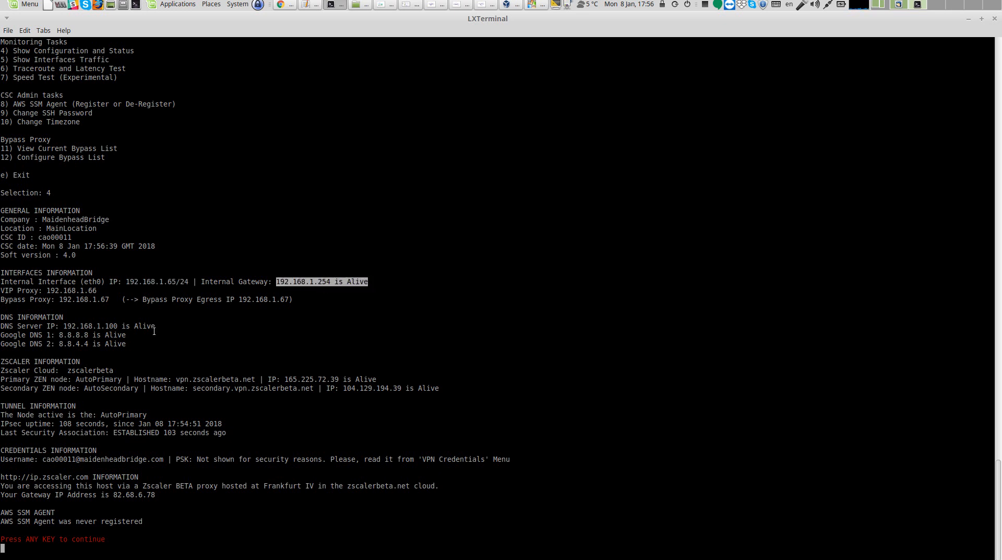
Examine the VIP proxy, bypass proxy, DNS servers and Zscaler ZEN node details in the CSC status output
left_click_drag(47, 290, 94, 296)
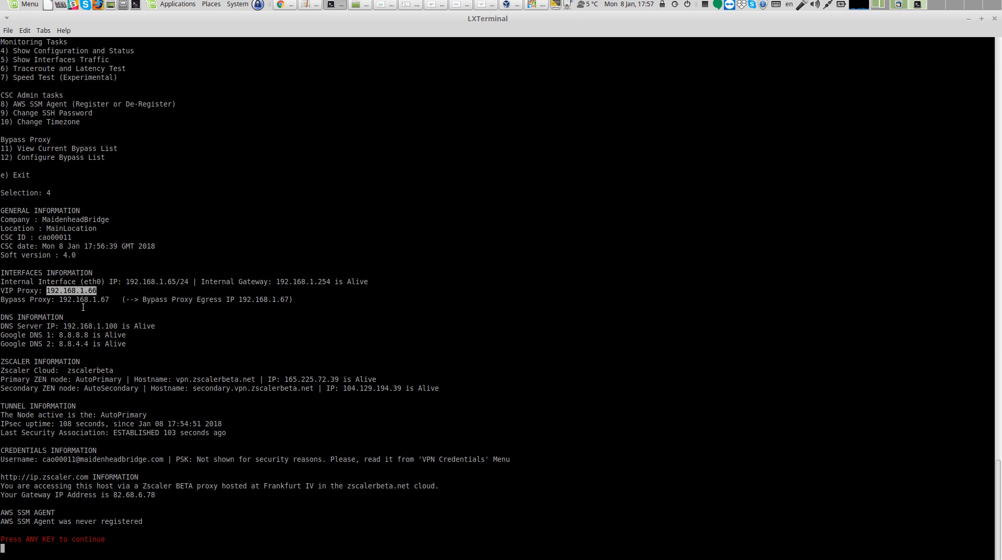
left_click_drag(63, 300, 98, 306)
left_click_drag(124, 327, 121, 344)
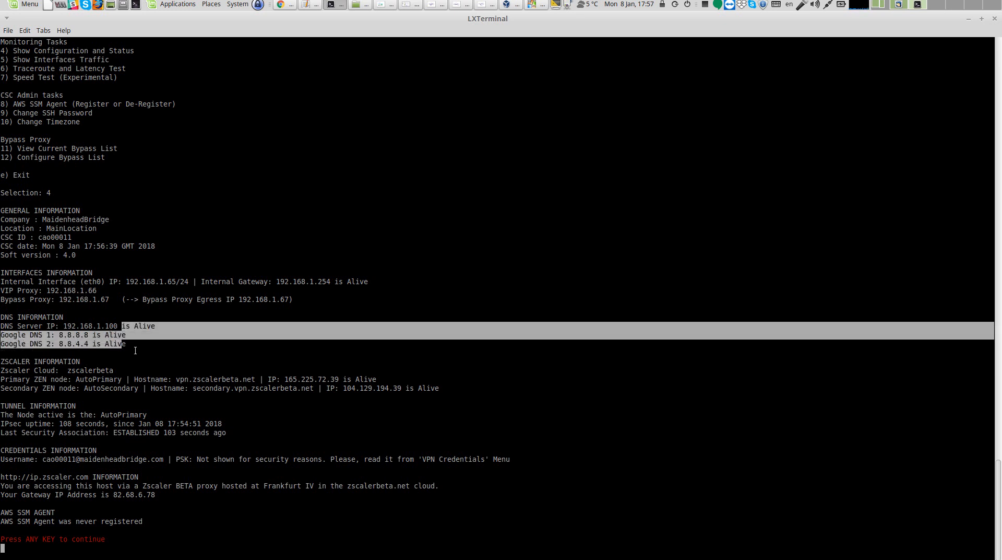
left_click(35, 376)
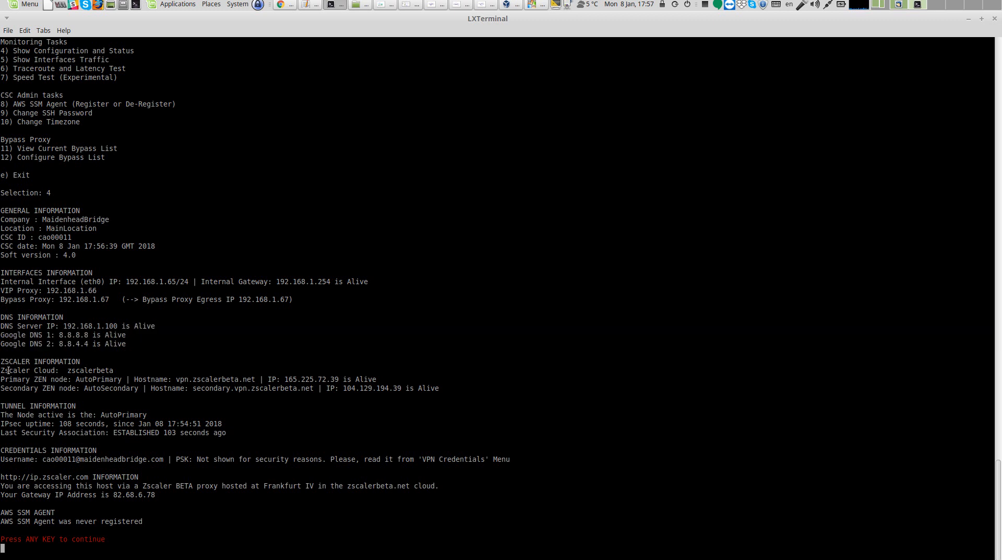
left_click_drag(76, 379, 122, 380)
left_click_drag(285, 380, 340, 381)
left_click_drag(356, 380, 373, 381)
left_click_drag(343, 388, 402, 389)
left_click_drag(67, 369, 121, 370)
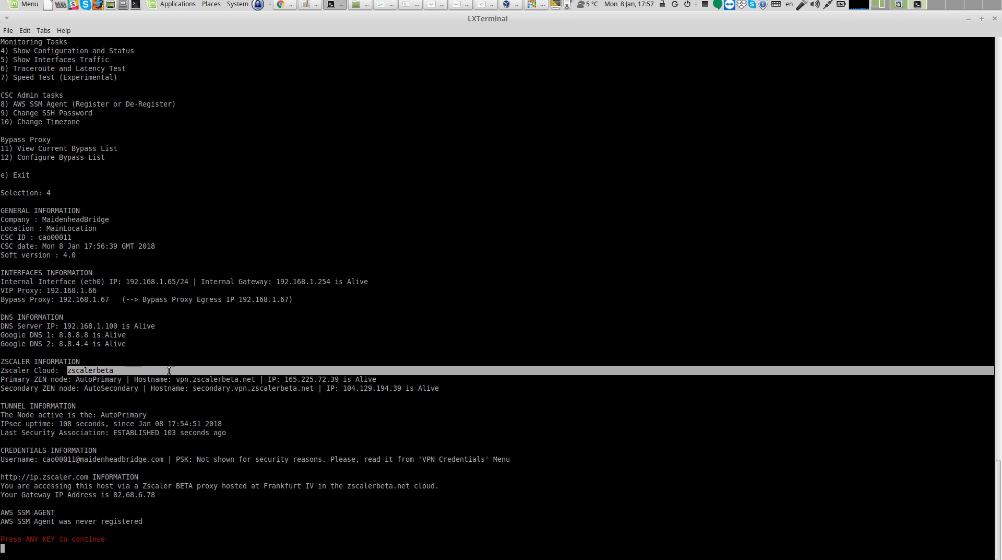
Examine the tunnel, credentials, ip.zscaler.com and AWS SSM agent sections of the CSC status output
left_click(277, 432)
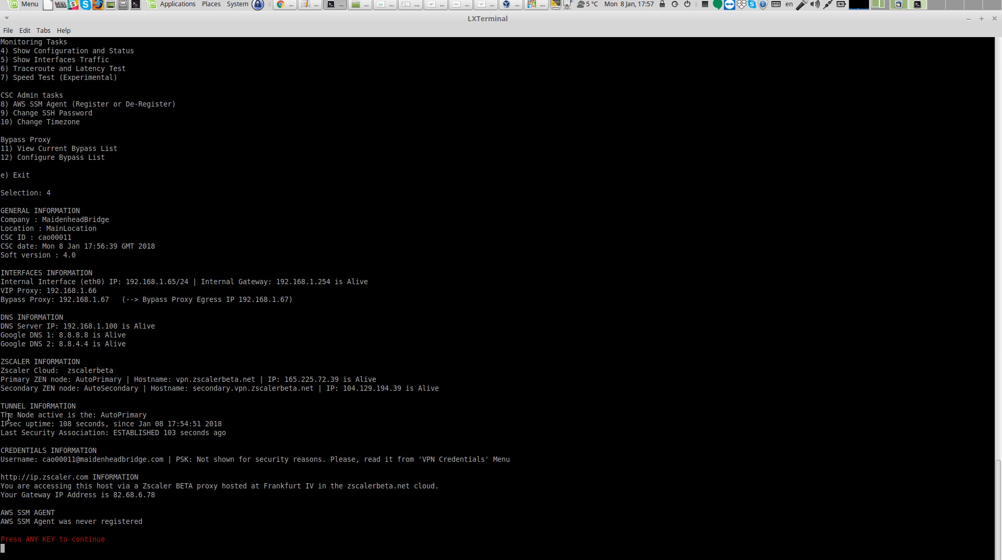
left_click_drag(3, 414, 150, 415)
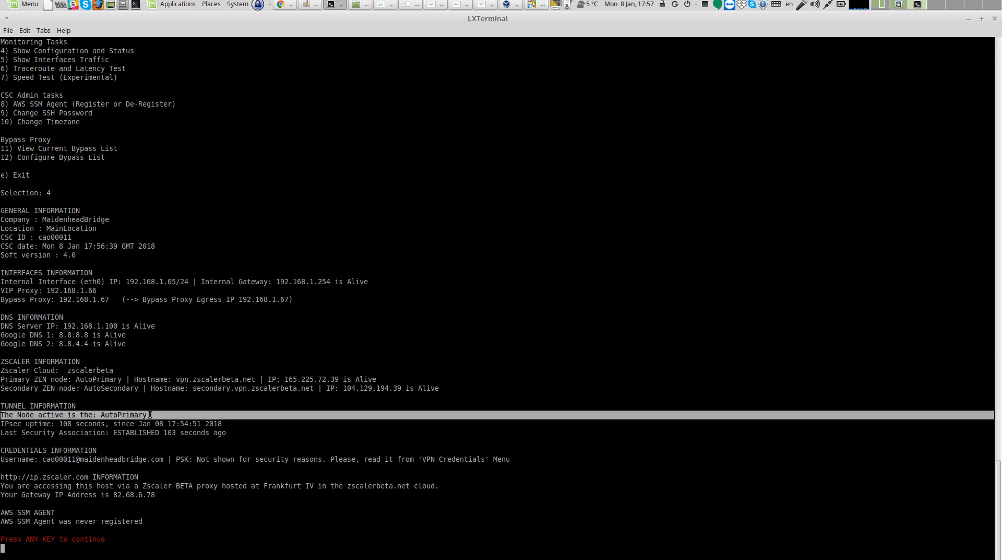
left_click(114, 421)
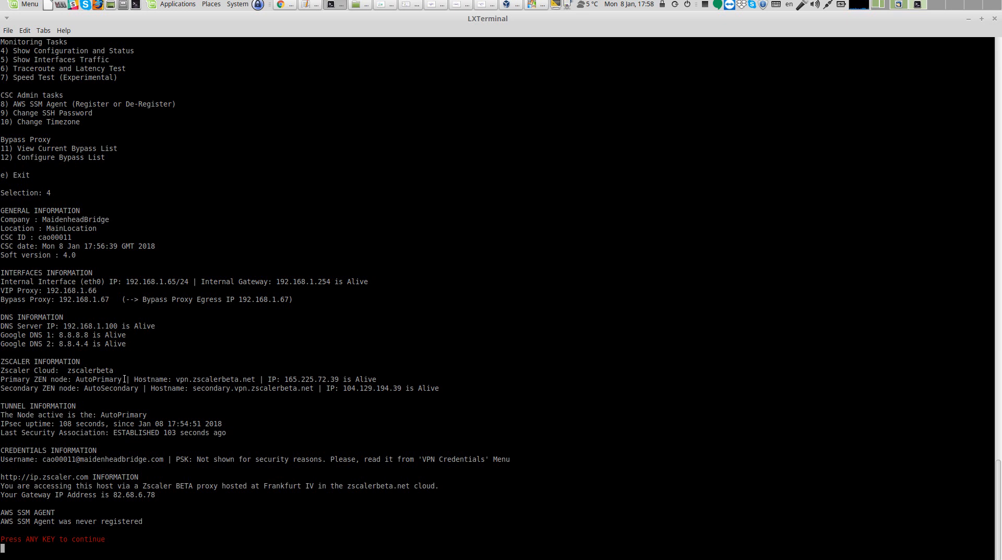
left_click_drag(78, 380, 120, 382)
left_click_drag(91, 478, 1, 479)
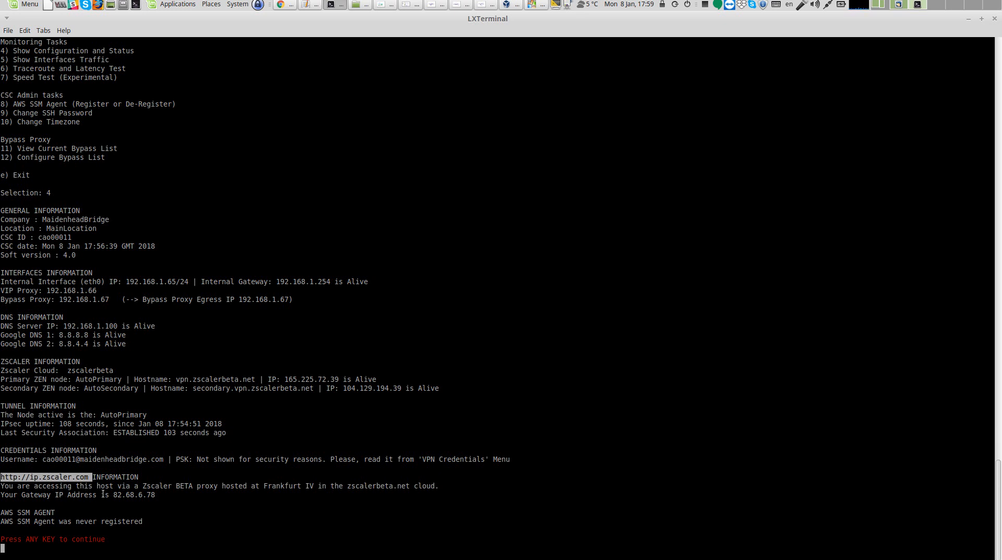
left_click_drag(2, 486, 438, 487)
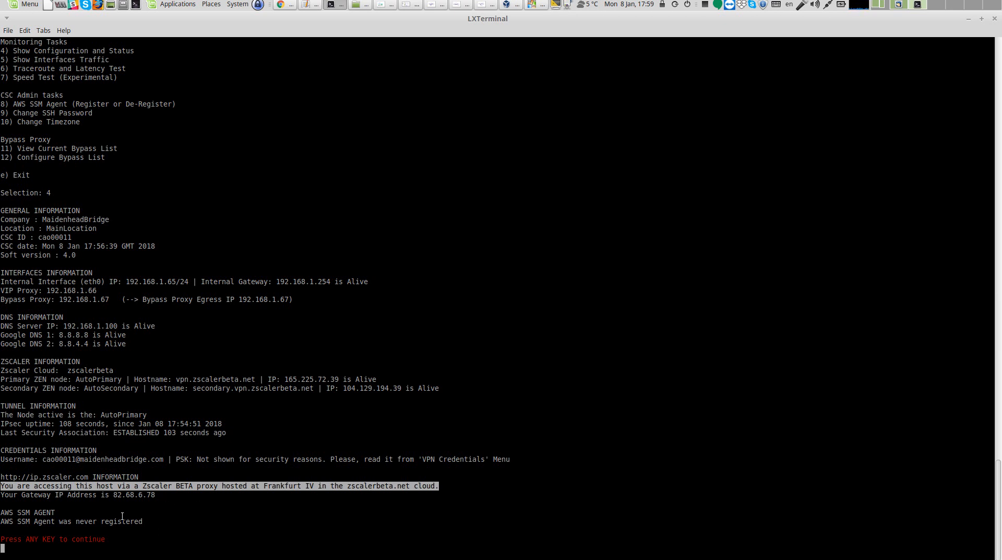
left_click_drag(1, 511, 151, 521)
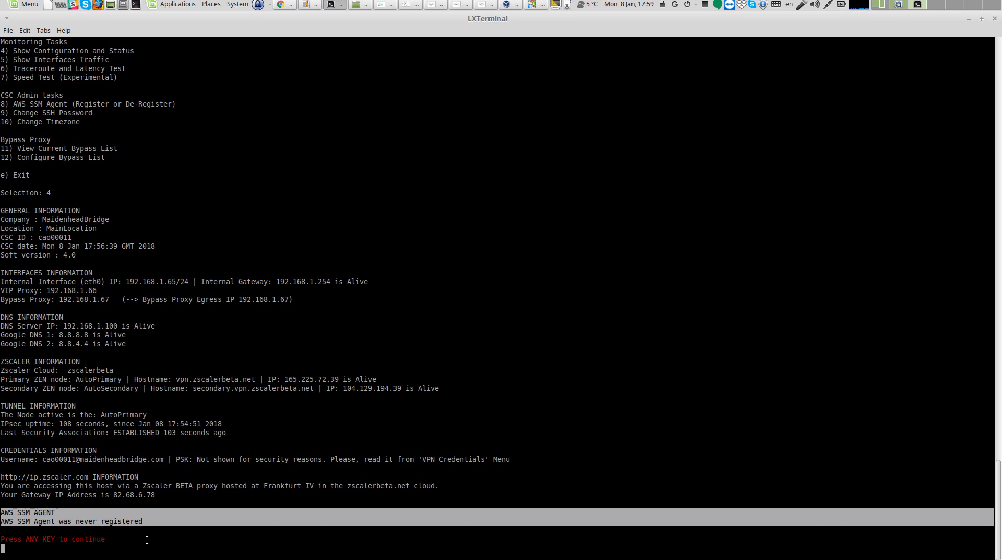
double_click(146, 540)
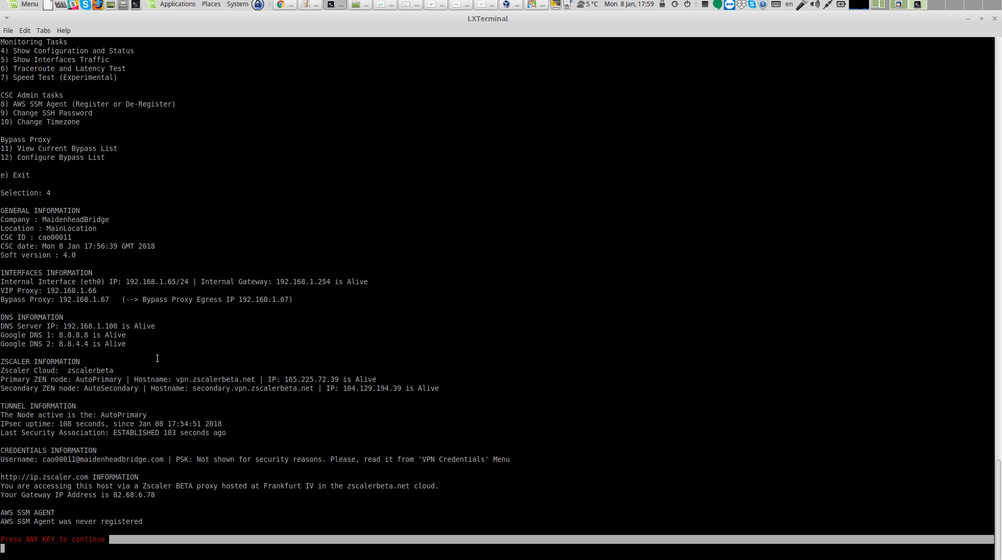
Return to the admin console menu and show the configuration and status again
key("Return")
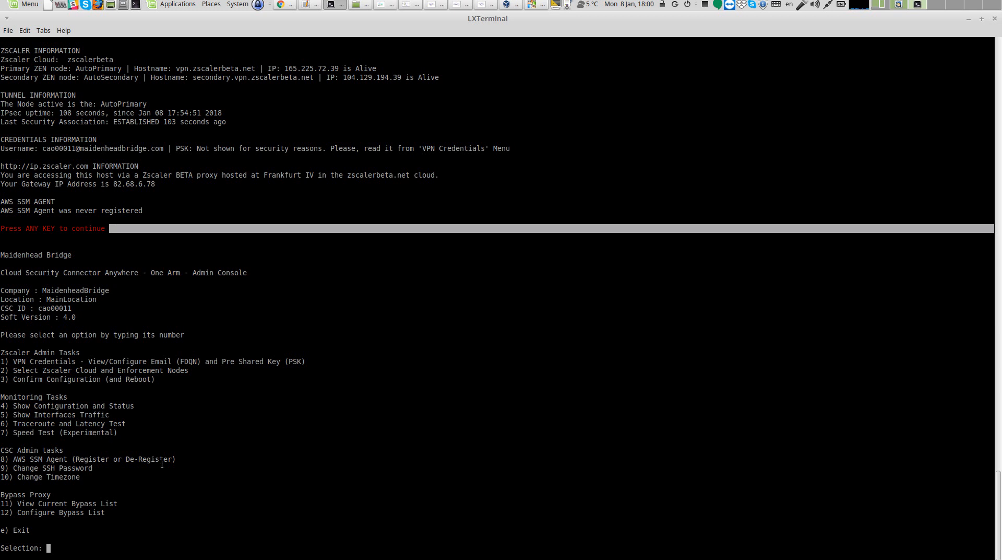
type("4")
key("Return")
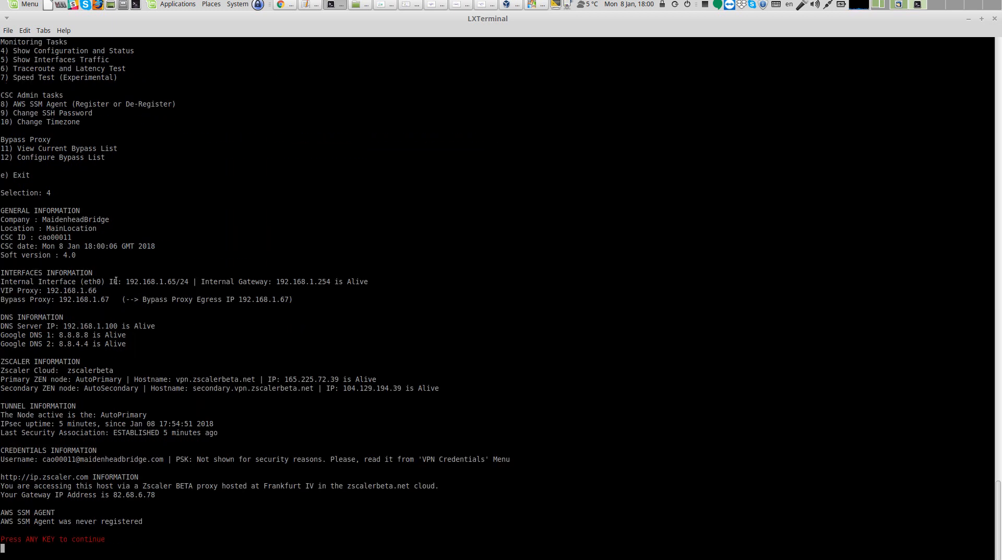
In the Zscaler portal's Hosted PAC Files, edit the CSC Main PAC File so cscvipha uses proxy 192.168.1.66, verify and save
left_click(284, 4)
mouse_move(304, 80)
mouse_move(381, 80)
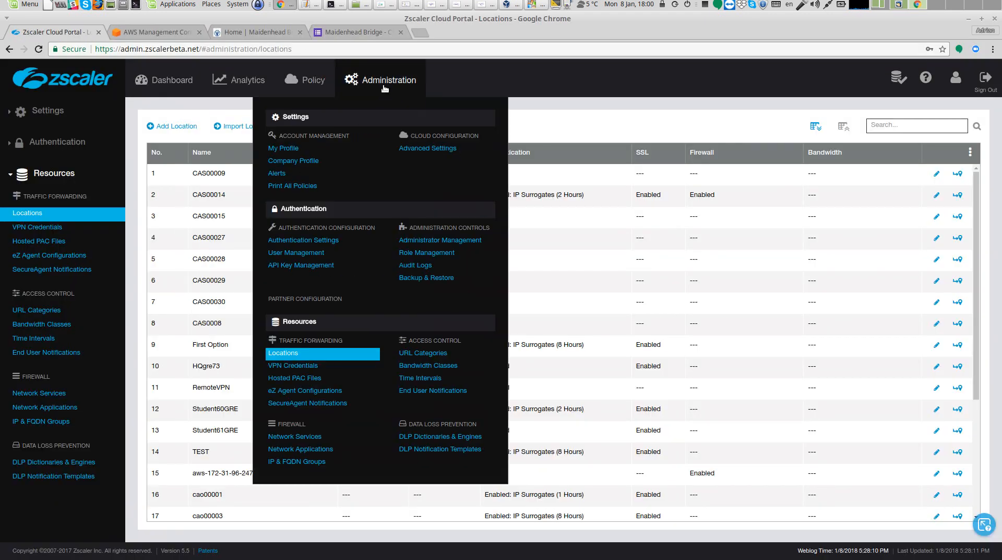
left_click(312, 377)
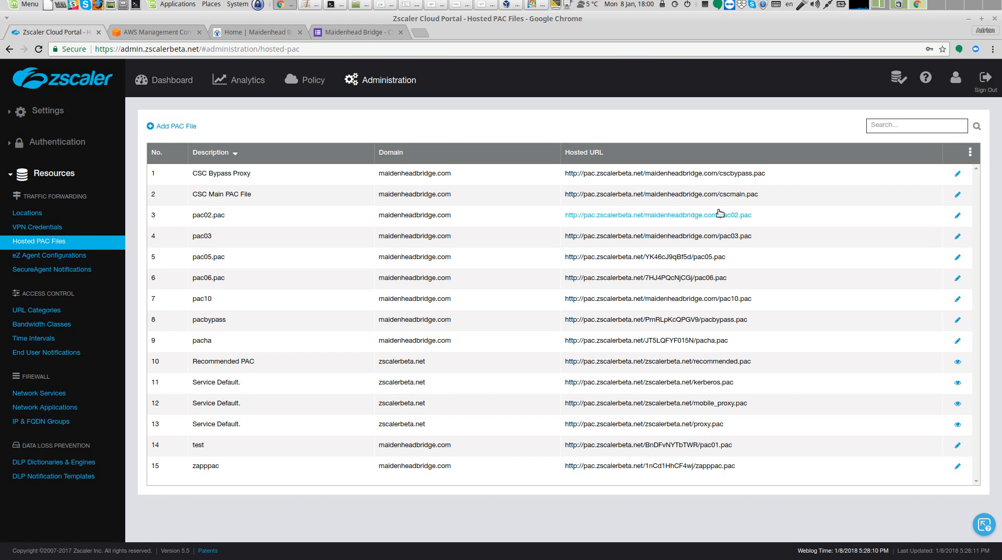
left_click(958, 195)
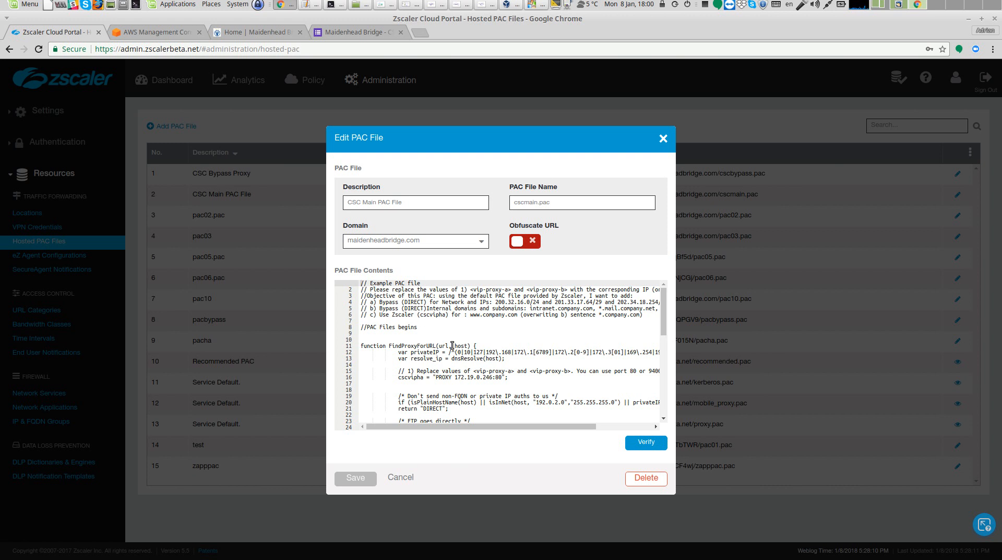
left_click(454, 377)
key("Delete")
key("Delete")
key("Delete")
key("Delete")
key("Delete")
key("Delete")
key("Delete")
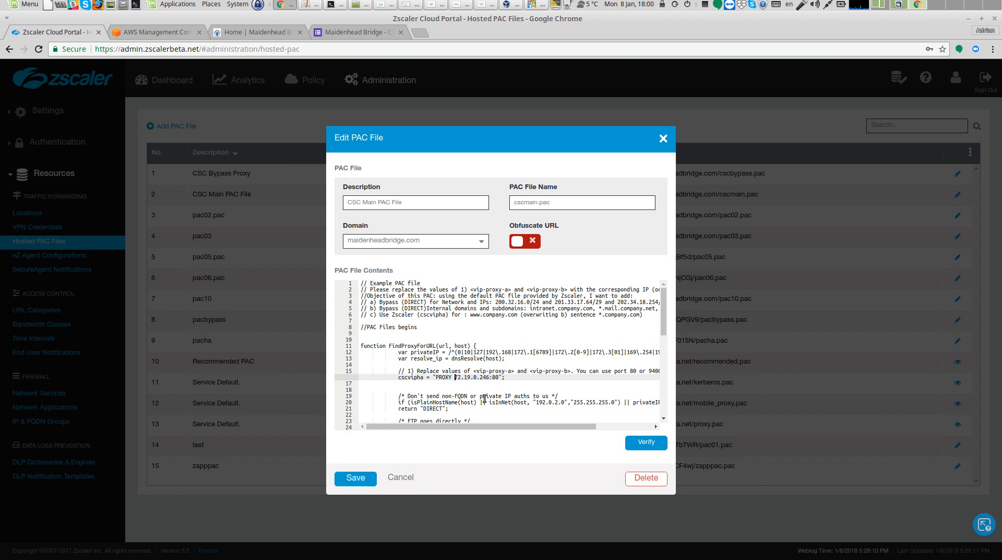
key("Delete")
key("Delete")
key("Delete")
key("Delete")
key("Delete")
type("192.168.1.66")
scroll(500, 394, "down", 5)
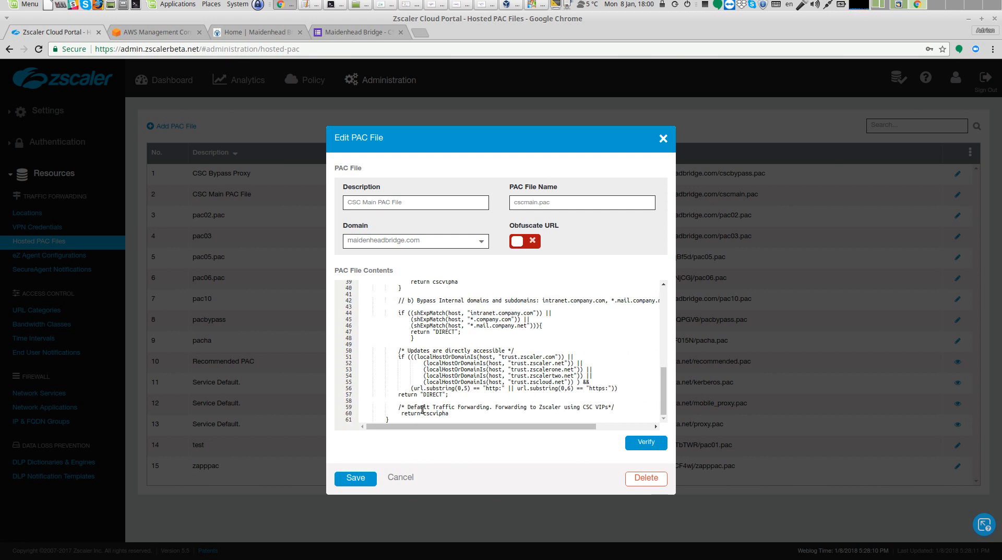
scroll(470, 406, "up", 4)
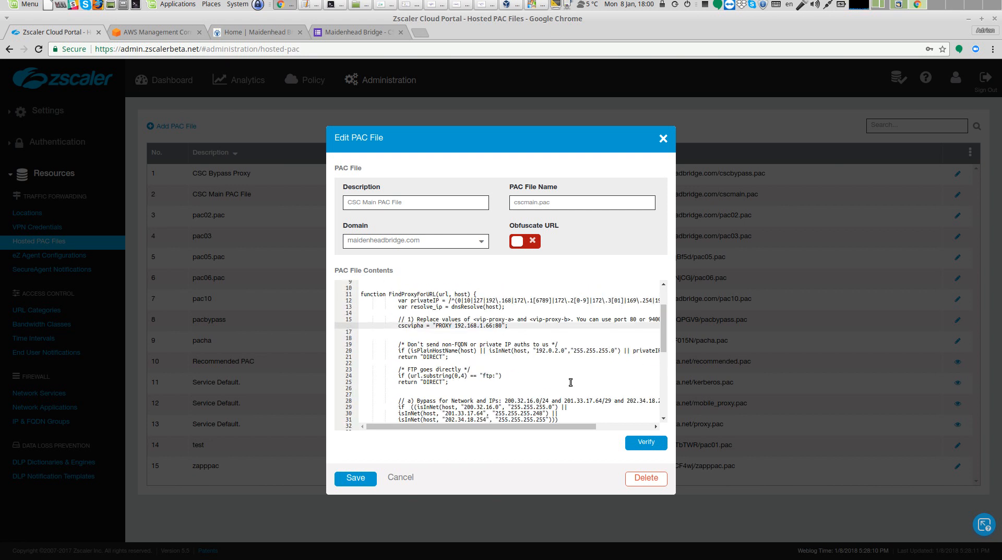
left_click(647, 442)
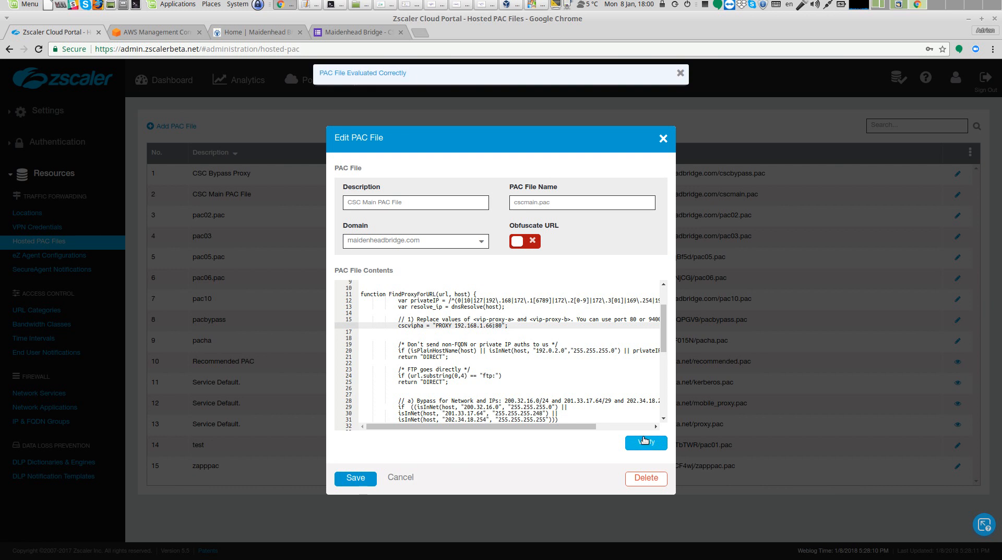
left_click(374, 480)
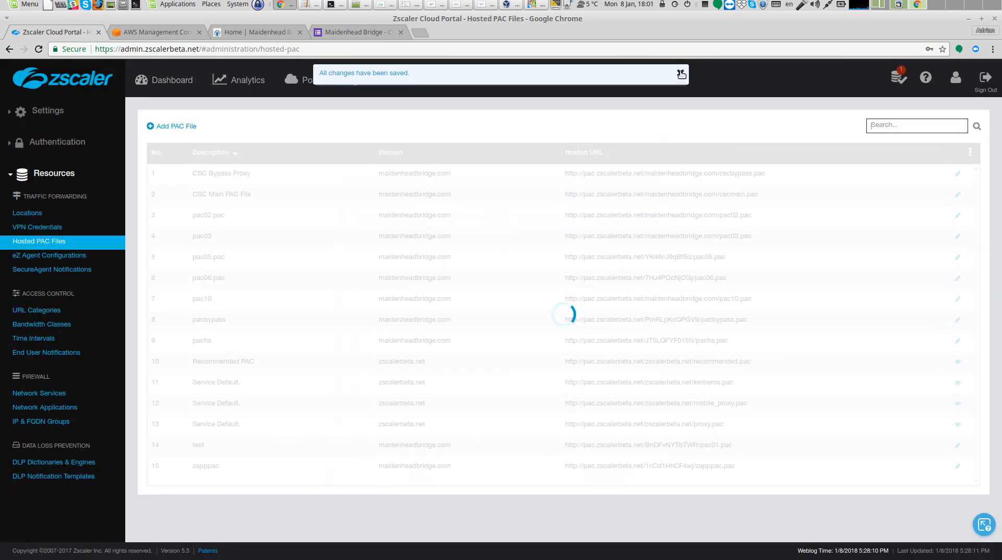
mouse_move(898, 81)
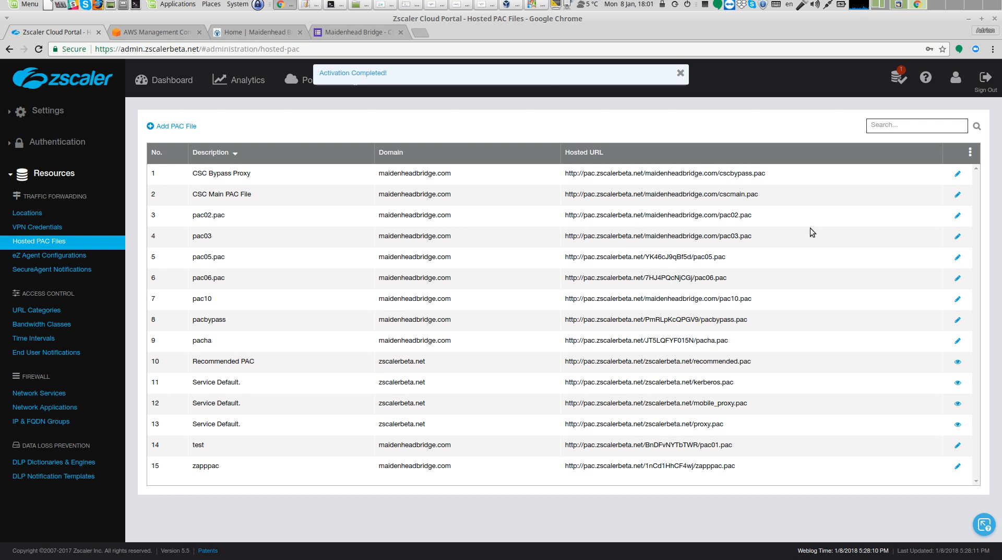
left_click(681, 73)
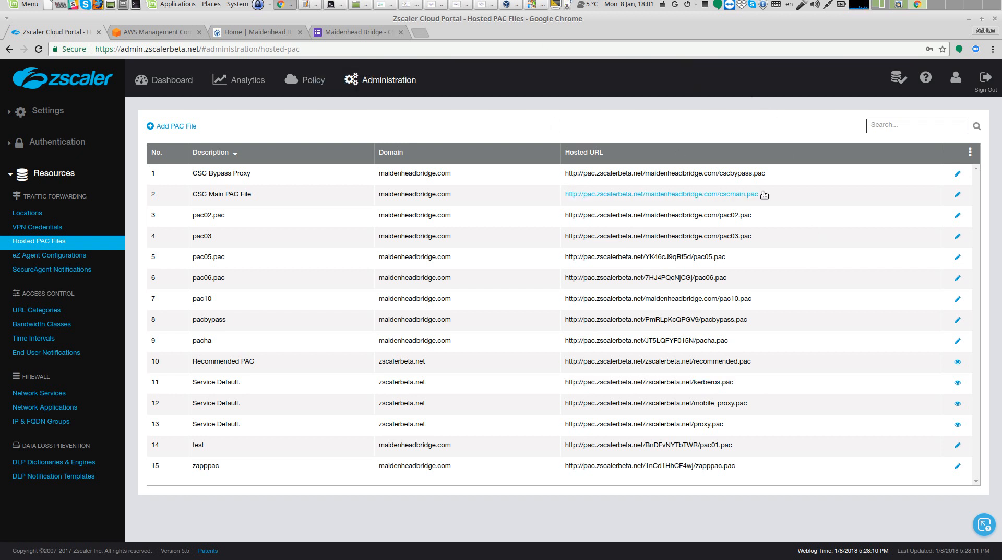
Copy the CSC Main PAC File URL and set it as the system's automatic proxy configuration URL
left_click_drag(759, 195, 567, 196)
right_click(568, 196)
left_click(582, 203)
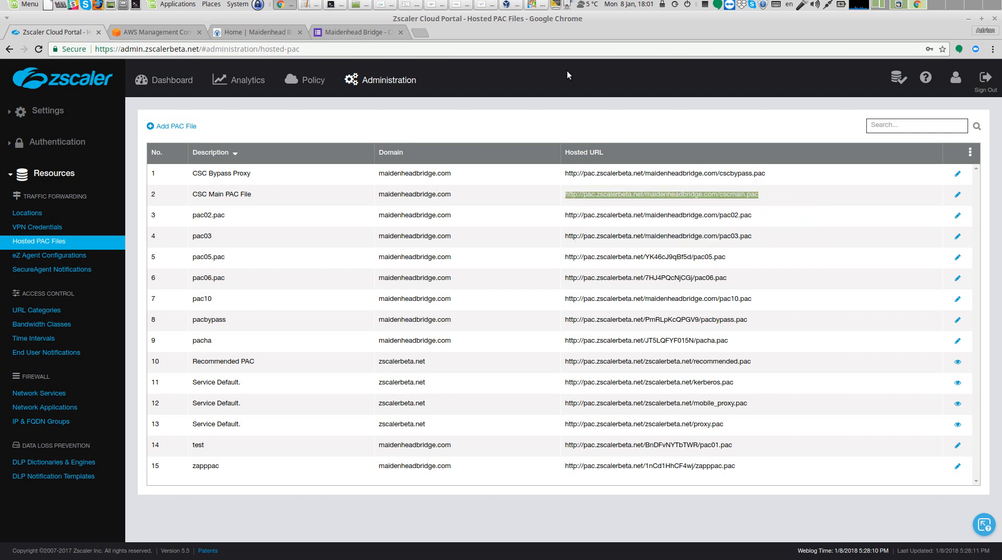
left_click(567, 8)
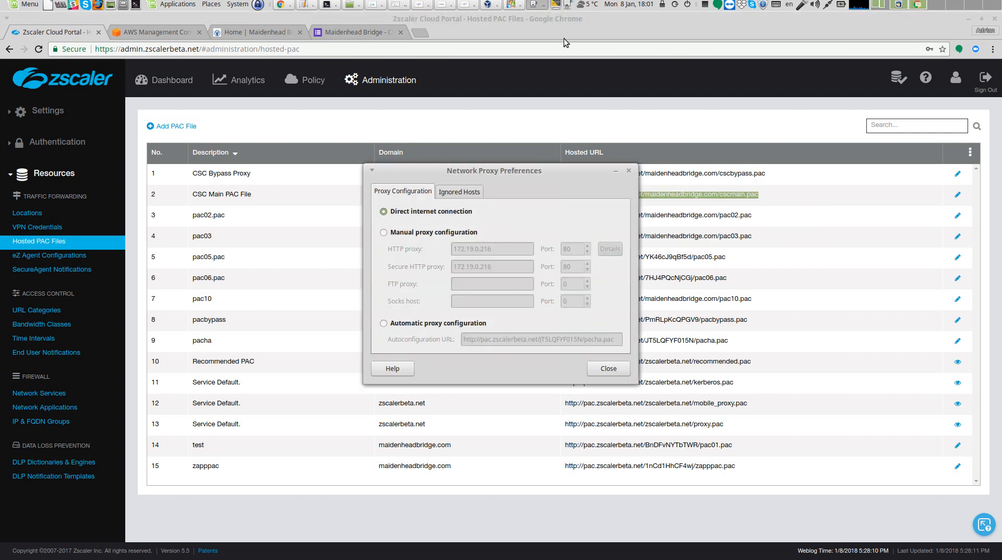
left_click(418, 324)
left_click_drag(617, 341, 446, 346)
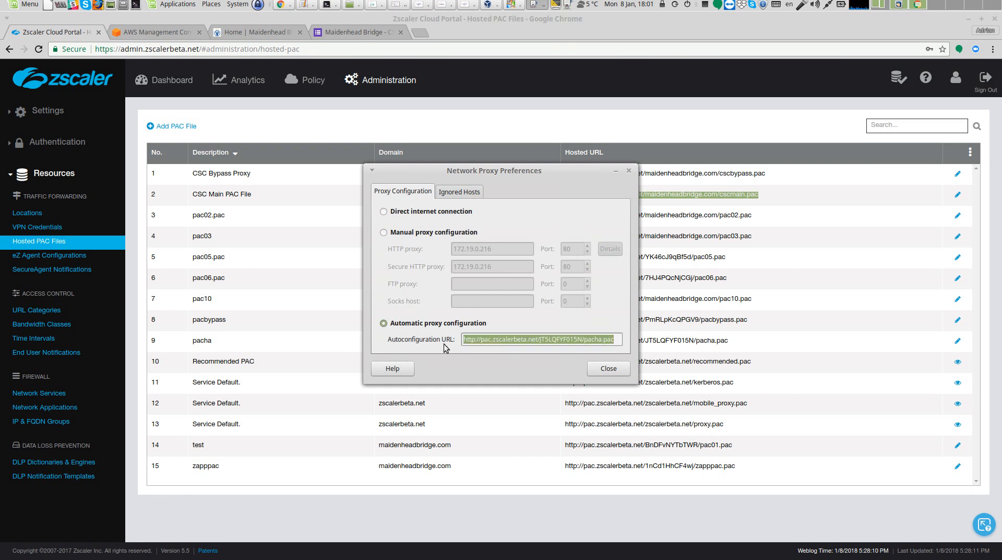
key("ctrl+v")
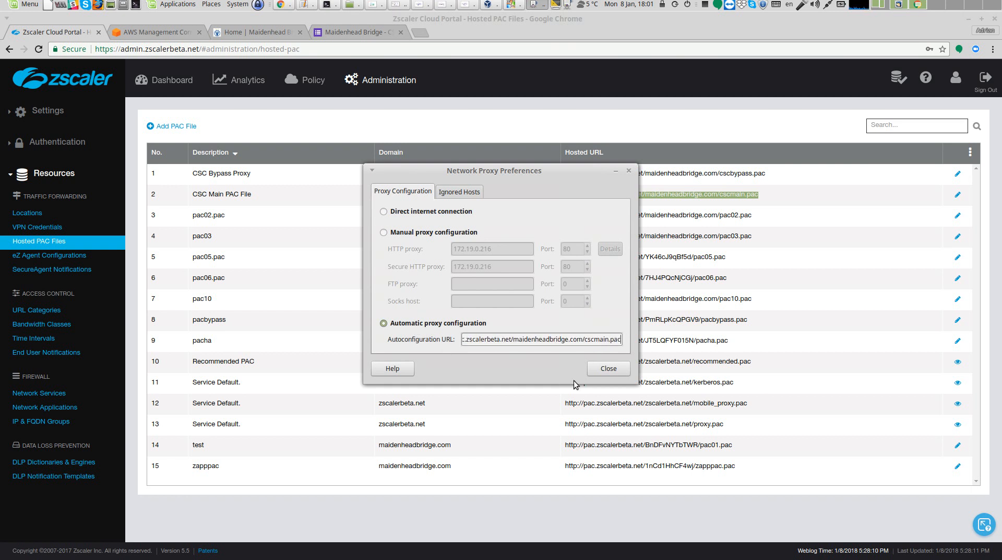
left_click(616, 370)
left_click(567, 8)
left_click(608, 368)
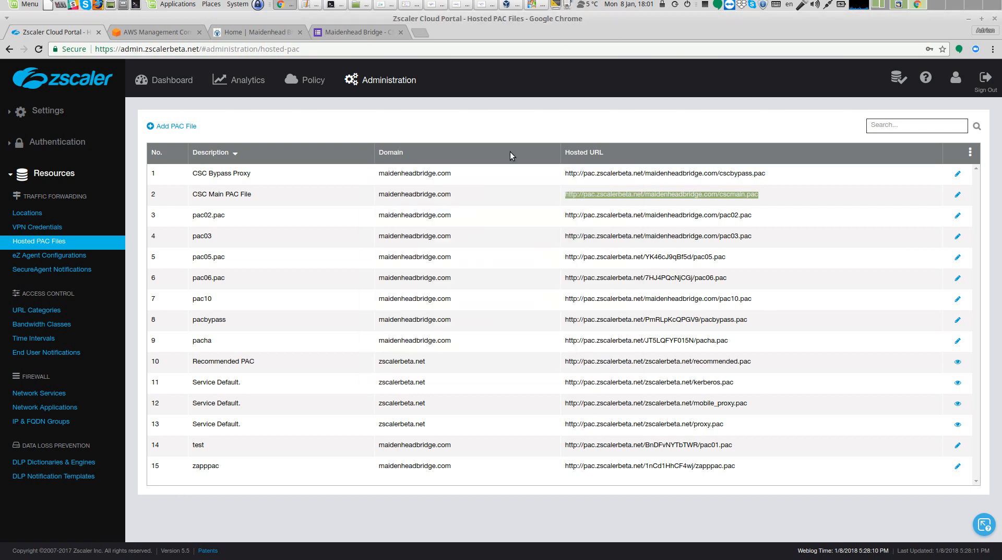
Open chrome://net-internals/#proxy in a new tab to check the effective proxy settings
left_click(420, 33)
type("chro")
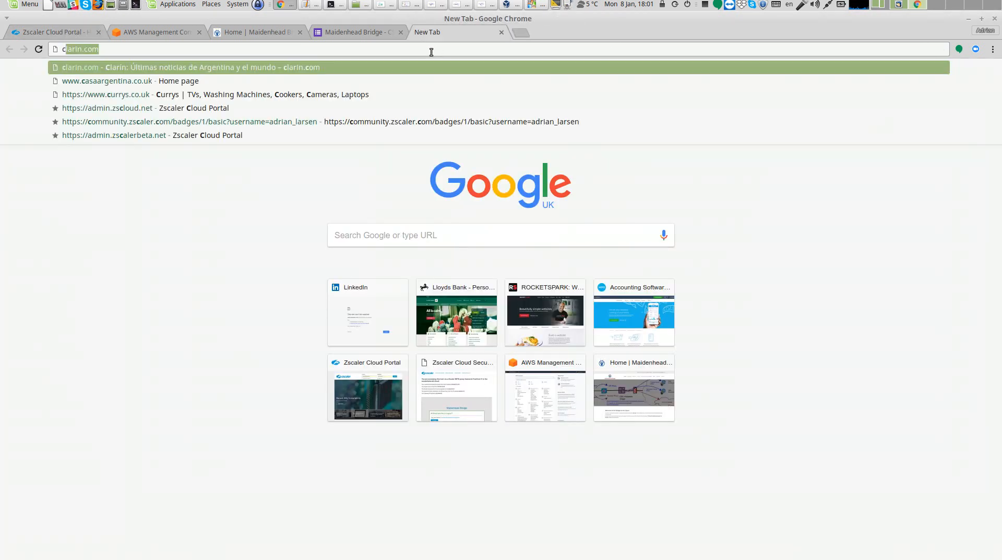
key("Down")
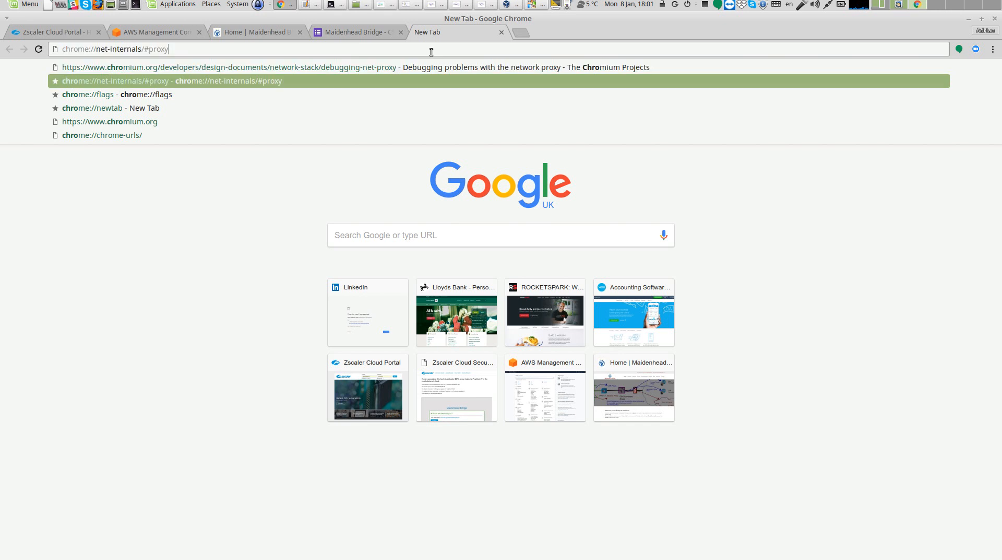
key("Return")
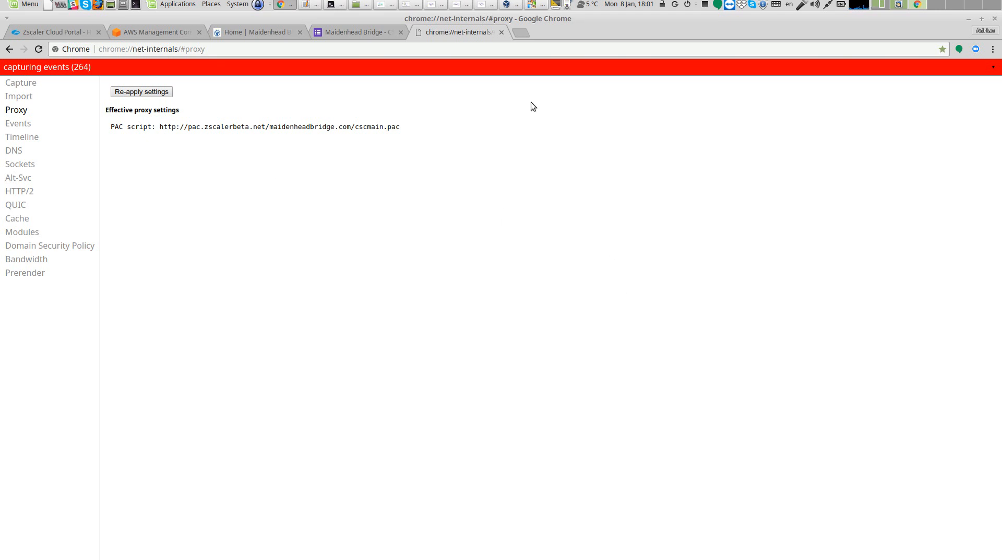
Open ip.zscaler.com in a new tab to check which Zscaler proxy serves the traffic
left_click(520, 33)
type("ip.zscaler.com")
key("Return")
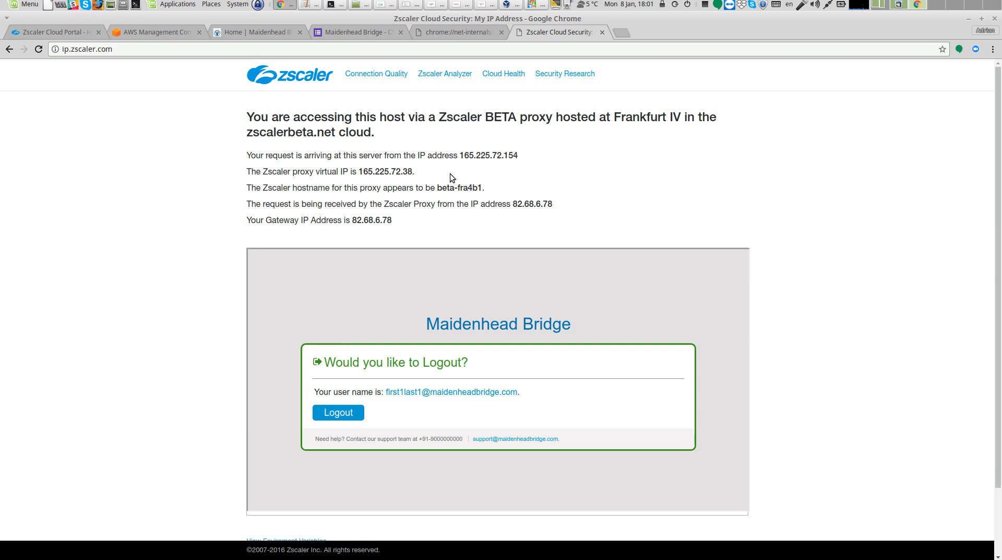
Open beta.speedtest.net in a new tab
left_click(621, 32)
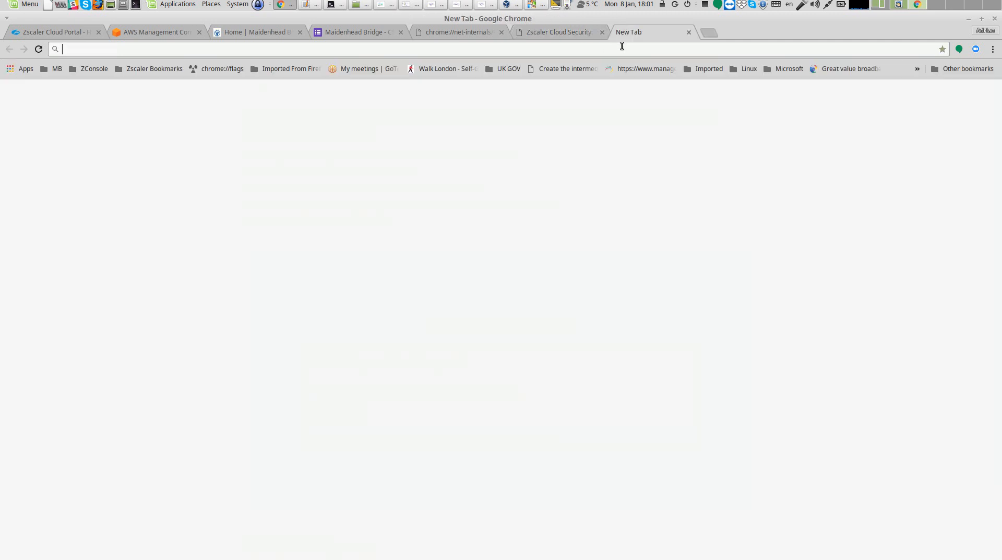
type("spe")
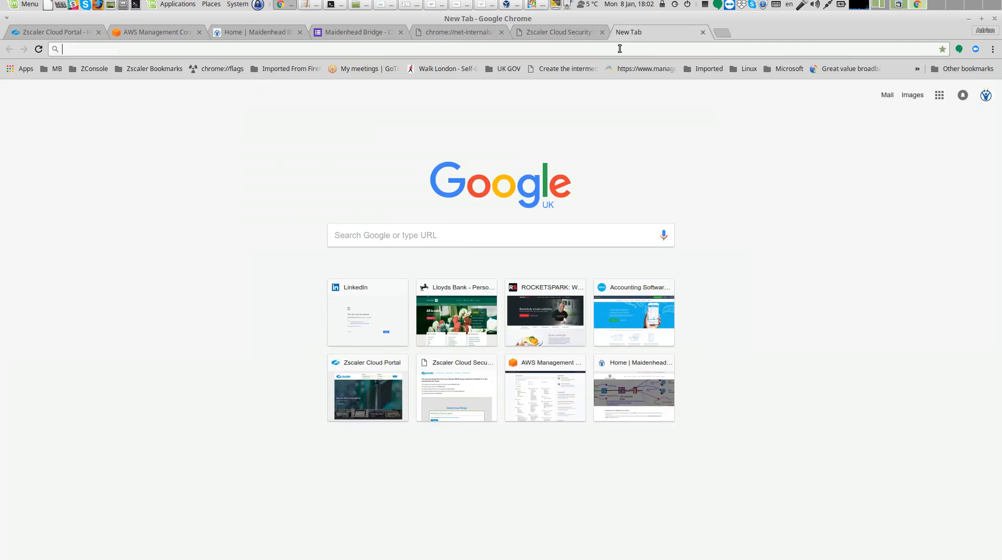
key("Return")
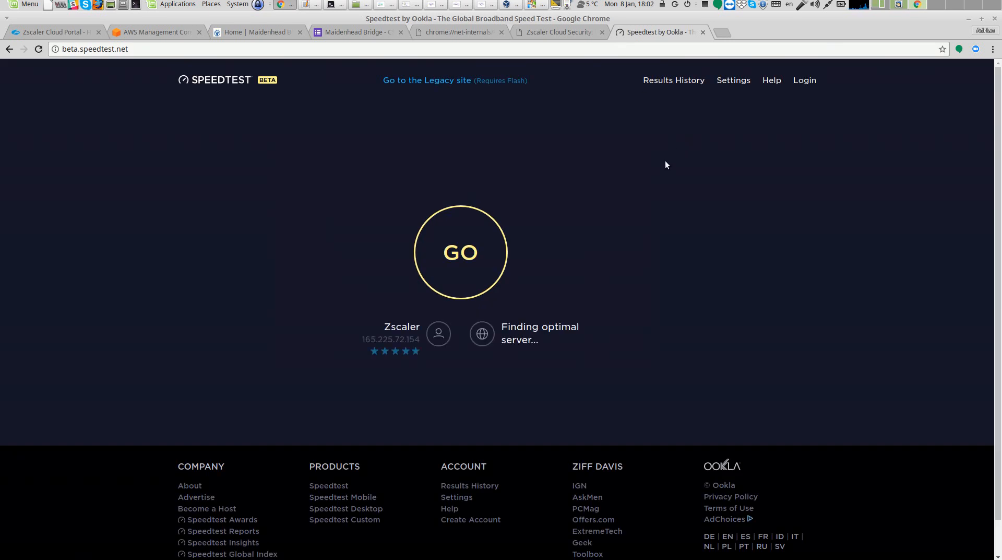
Open the CSC admin console's interface traffic monitor with detailed statistics and additional information enabled
left_click(334, 4)
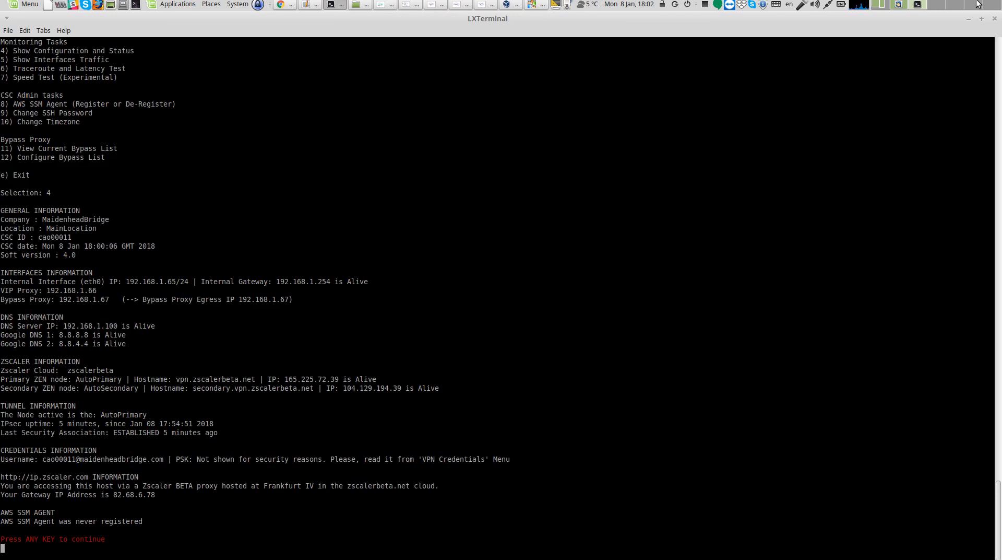
key("Return")
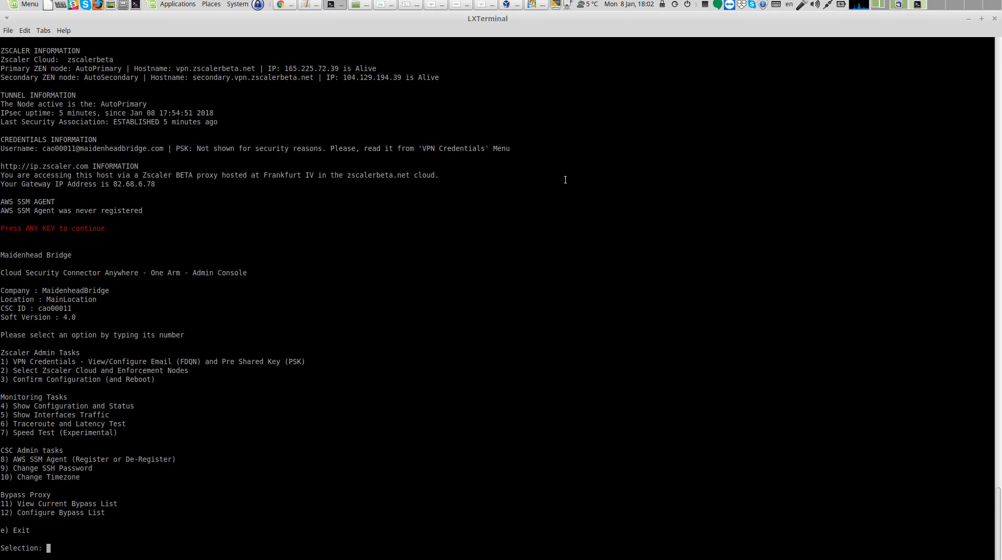
type("5")
key("Return")
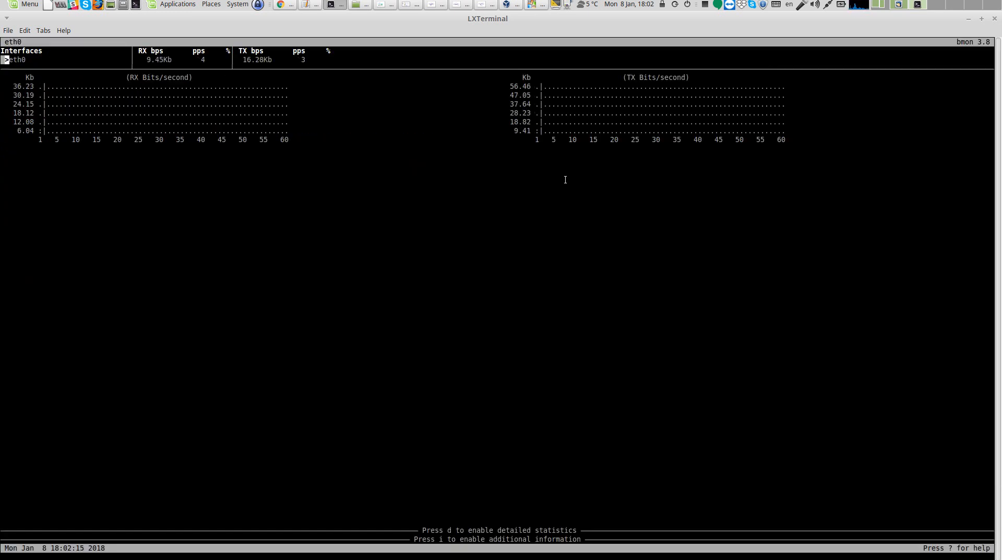
key("d")
key("i")
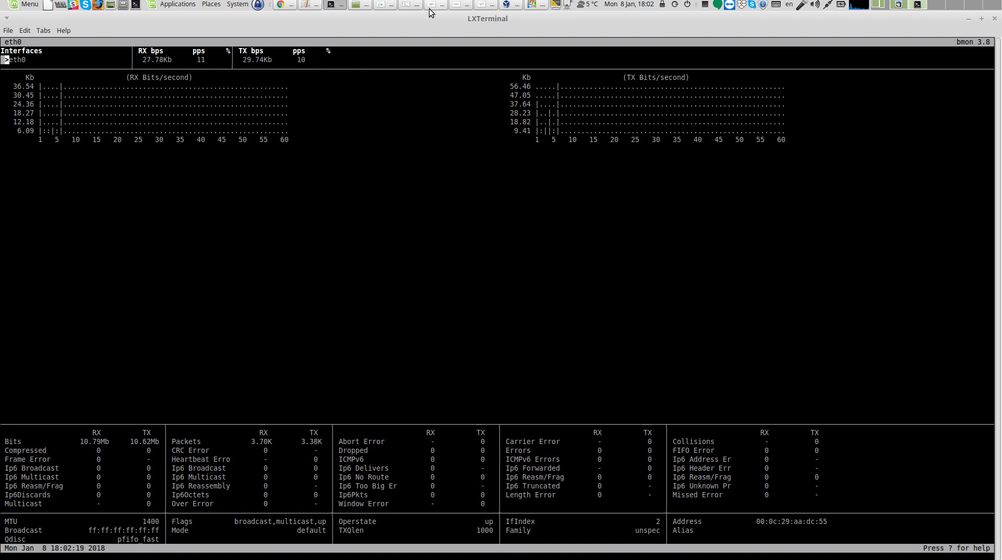
Run the browser speed test while watching the connector's interface traffic
left_click(286, 6)
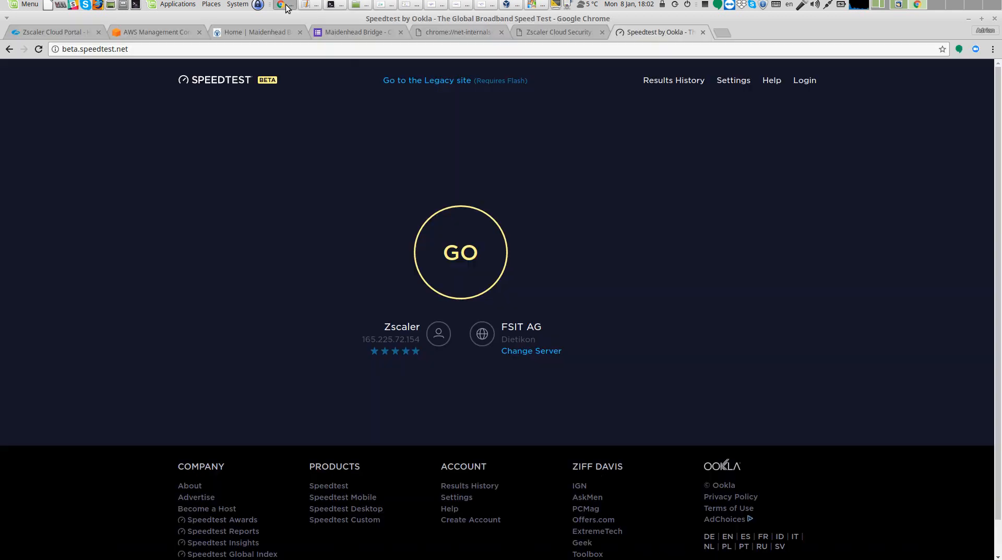
left_click(469, 248)
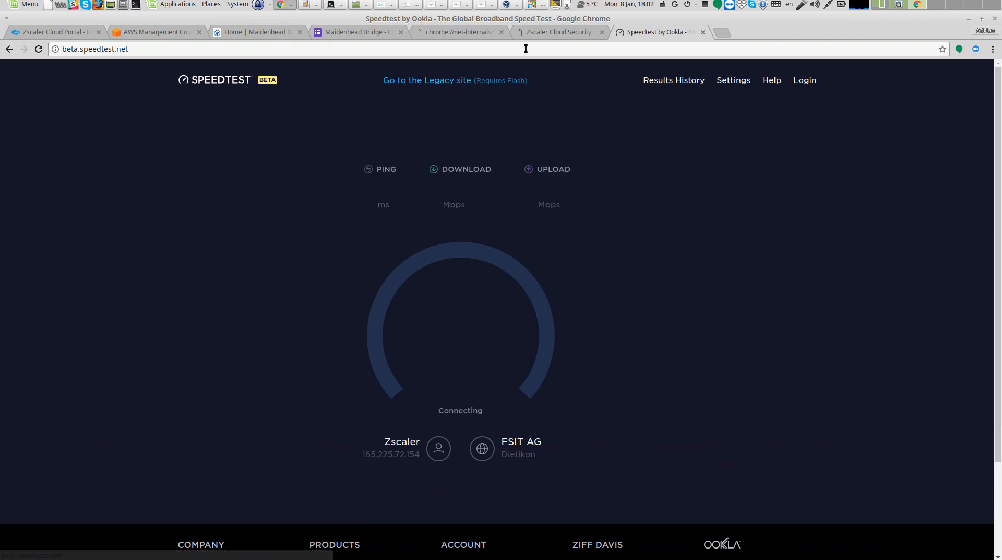
left_click(336, 5)
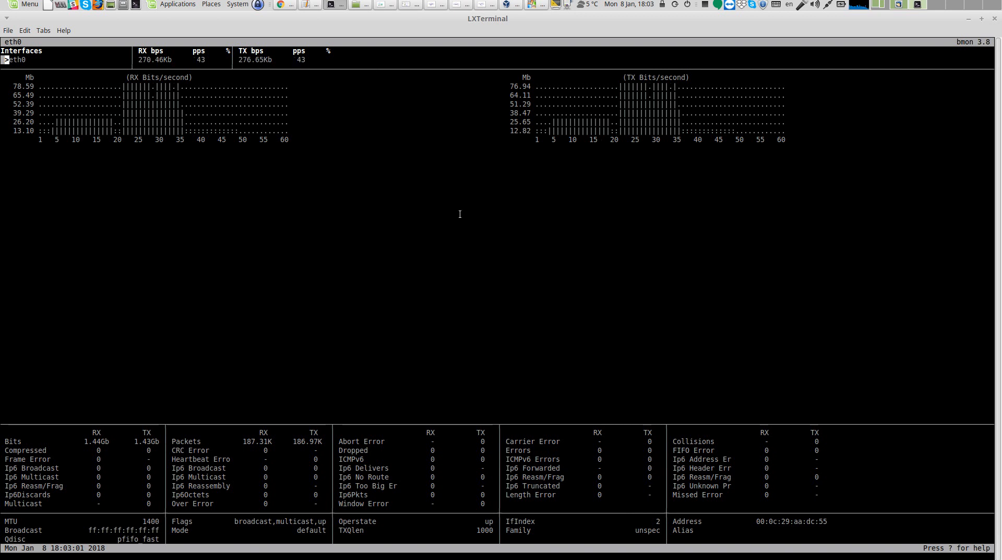
left_click(286, 7)
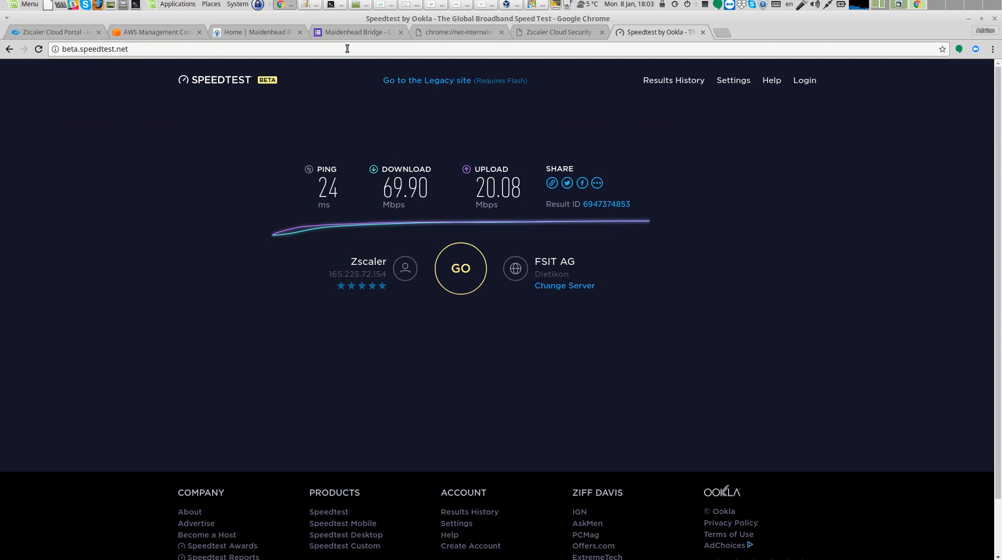
left_click(334, 6)
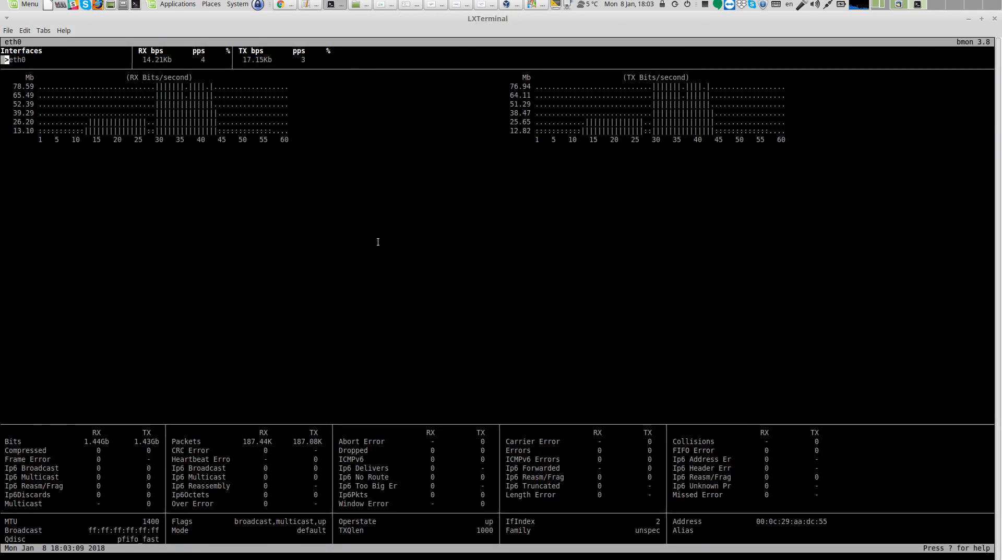
Quit the traffic monitor and run the Traceroute and Latency Test from the admin console
key("q")
key("y")
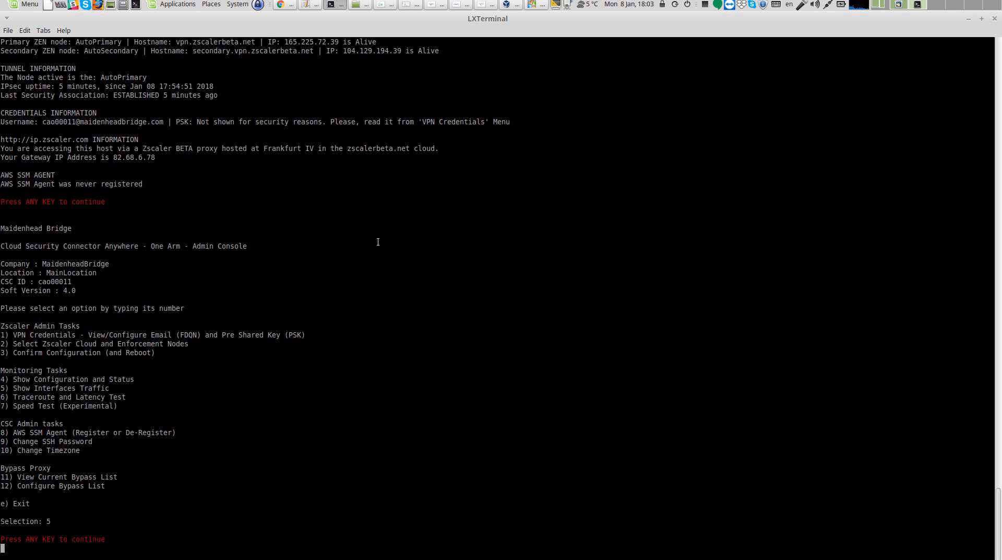
key("Return")
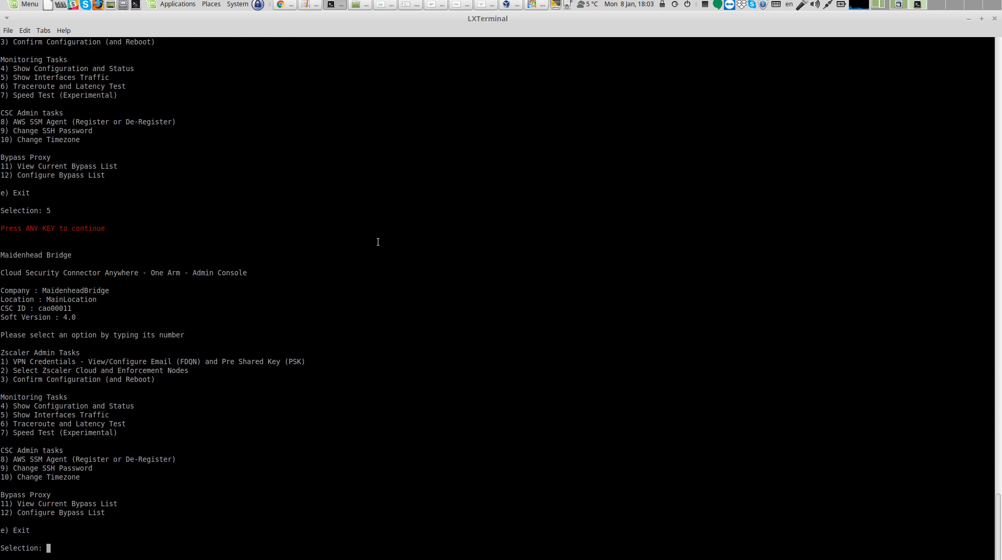
type("6")
key("Return")
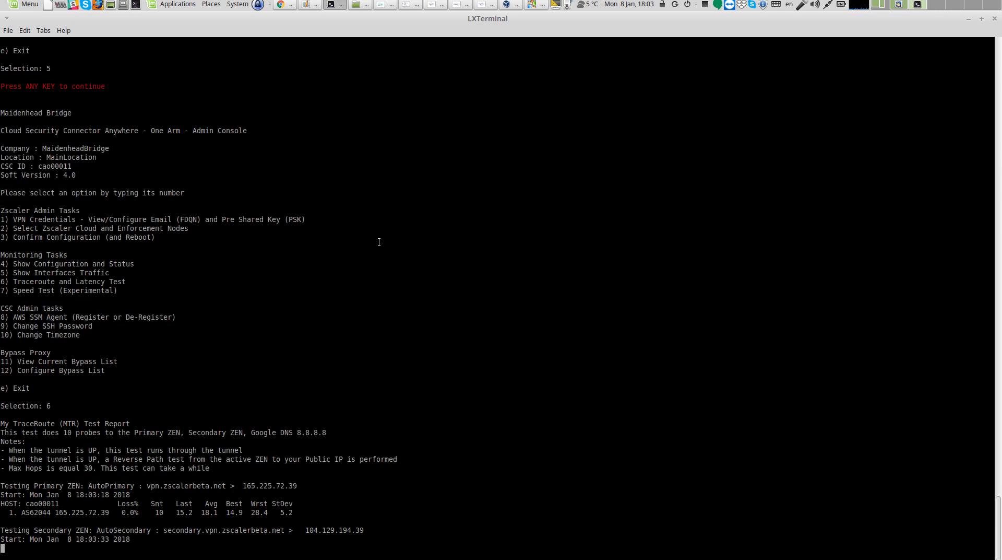
Examine the traceroute results for the primary and secondary ZEN, Google DNS and the reverse path
double_click(177, 512)
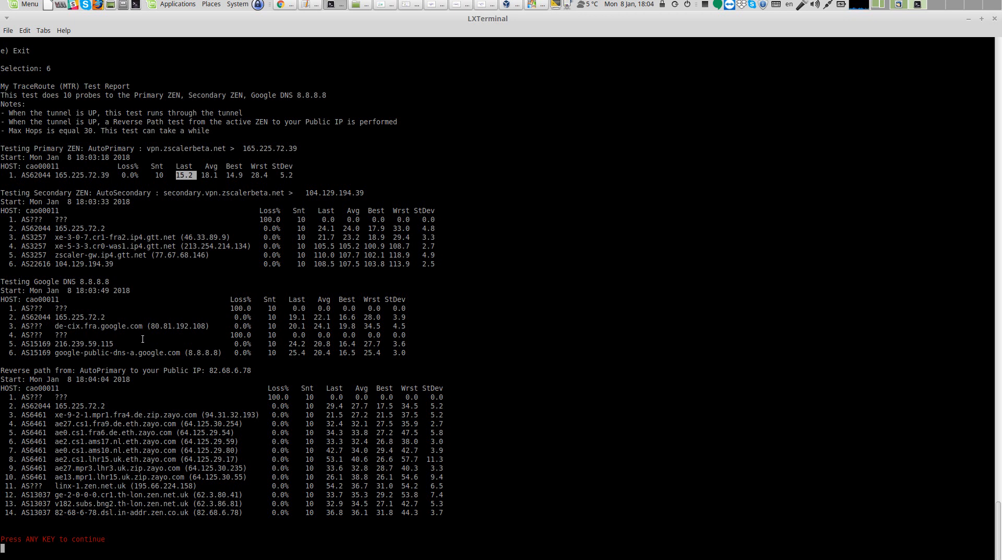
left_click_drag(50, 317, 102, 317)
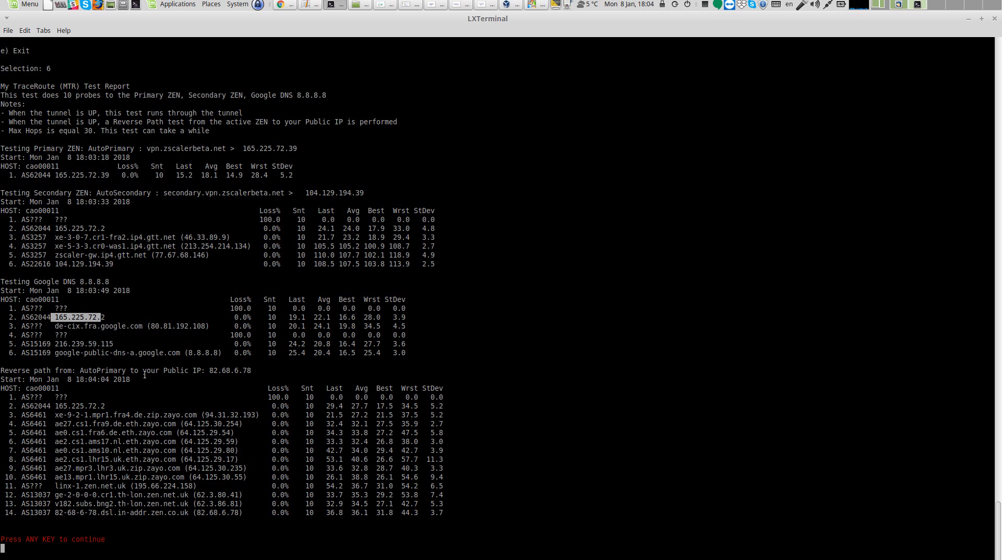
left_click_drag(3, 370, 251, 371)
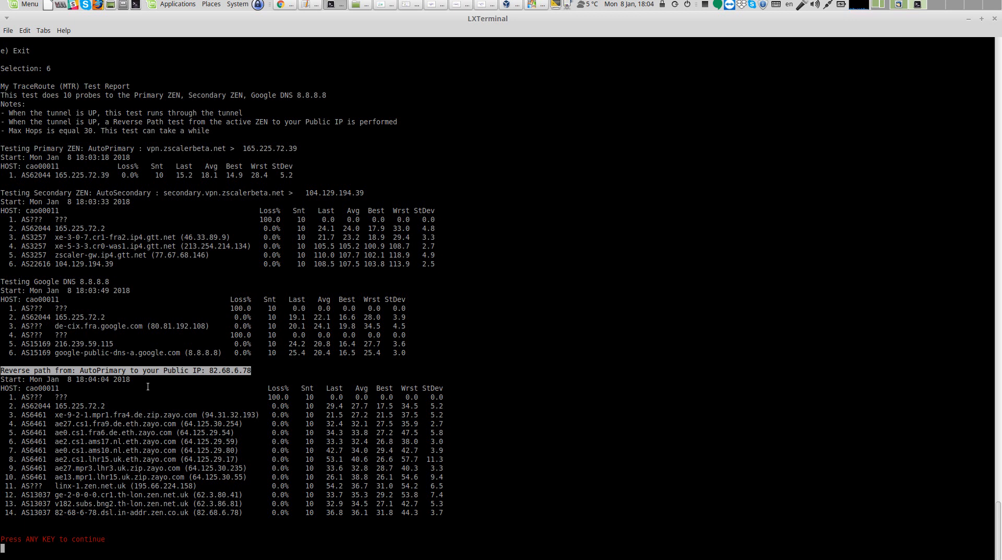
left_click_drag(271, 406, 264, 441)
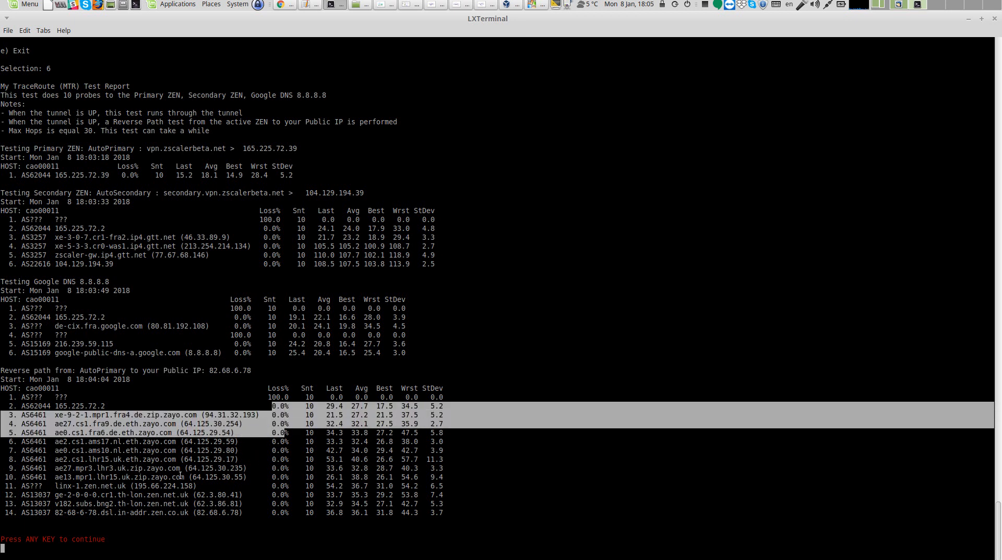
left_click_drag(89, 459, 162, 459)
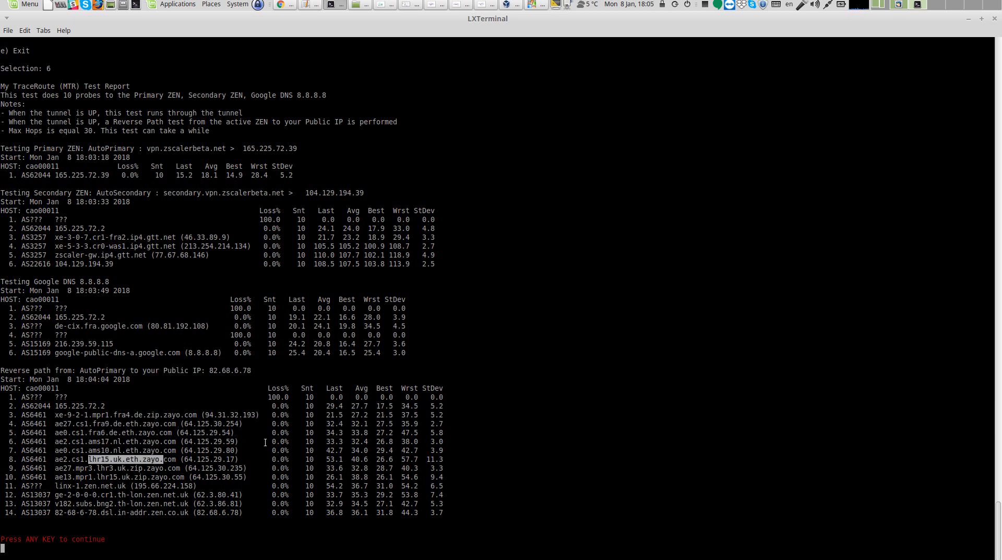
left_click_drag(272, 405, 317, 510)
left_click(215, 524)
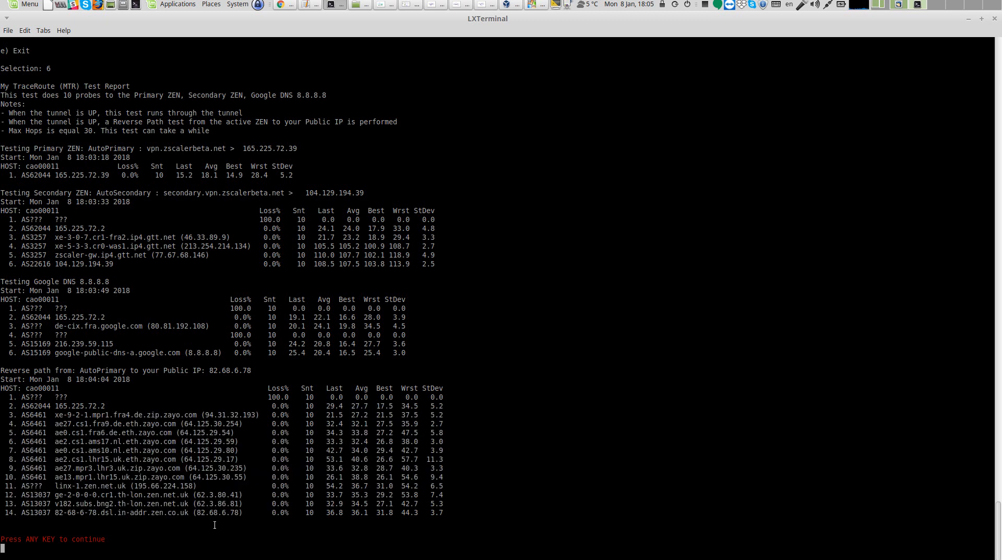
key("Return")
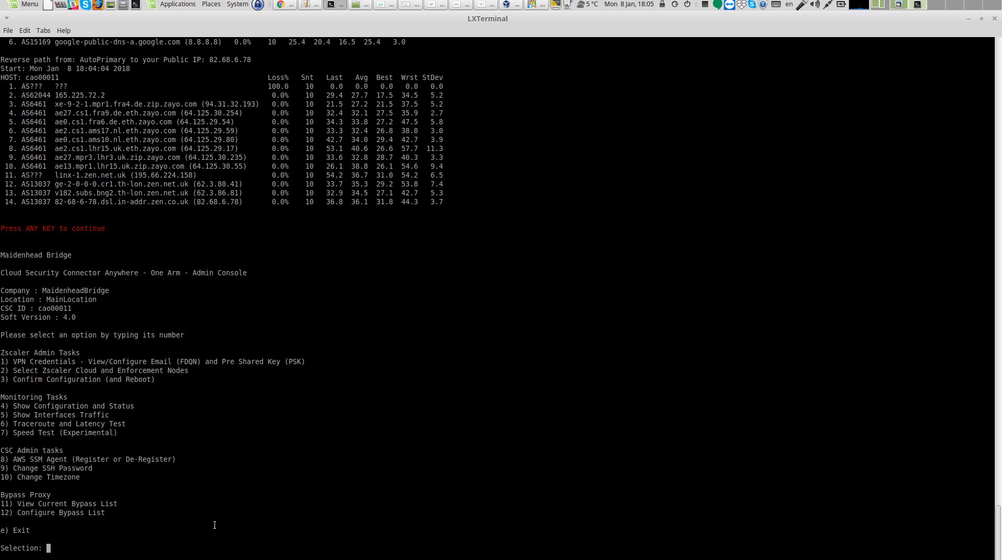
Run the admin console's experimental Speed Test and compare it with the browser speed test result
type("7")
key("Return")
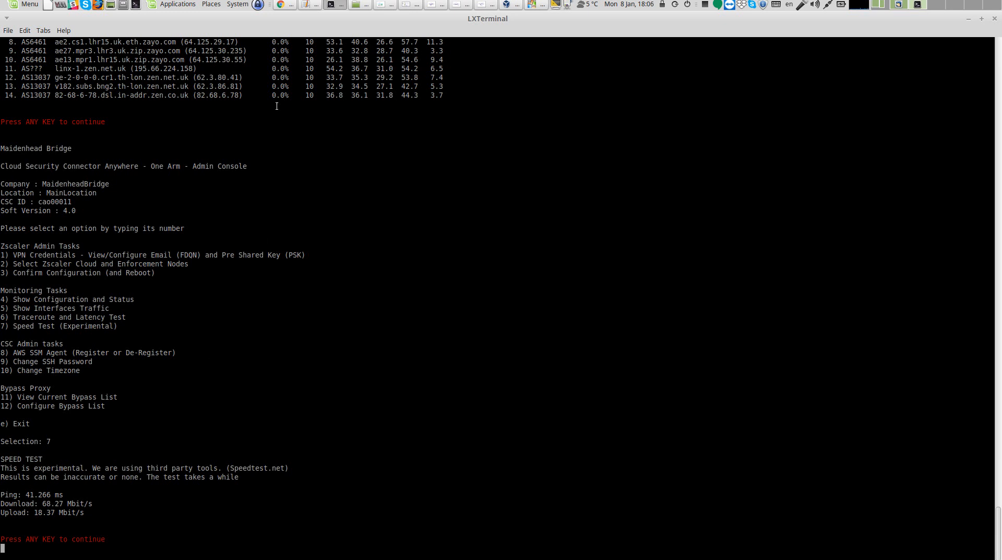
left_click(281, 4)
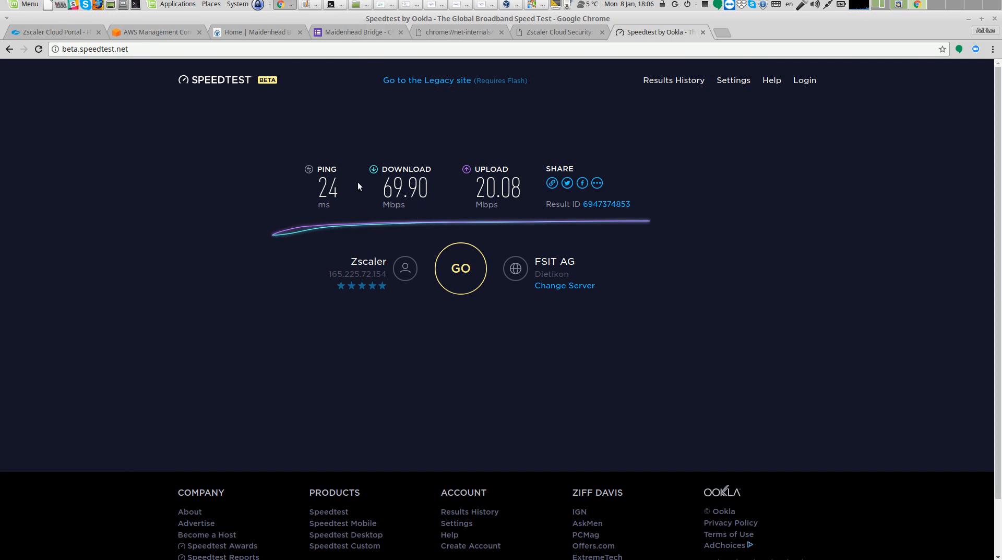
left_click(334, 5)
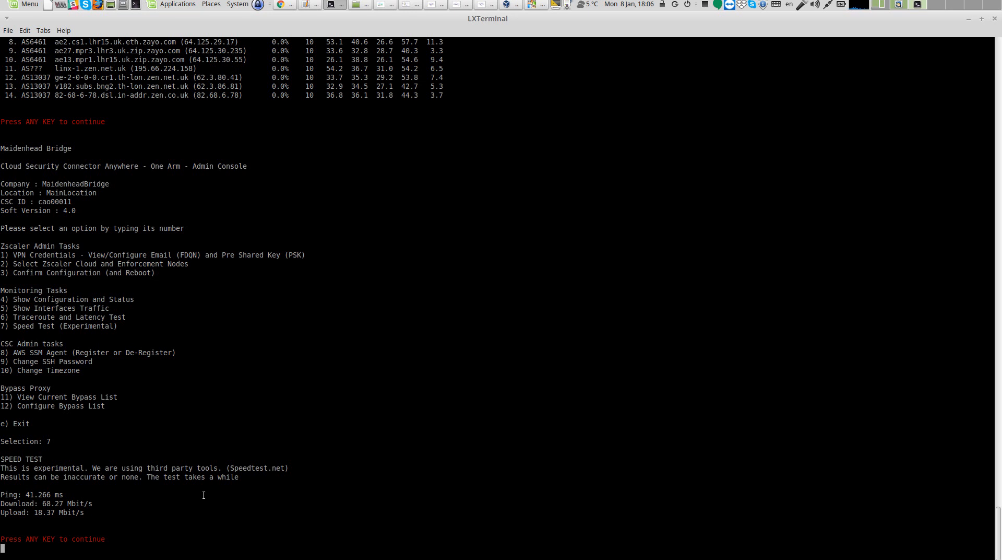
key("Return")
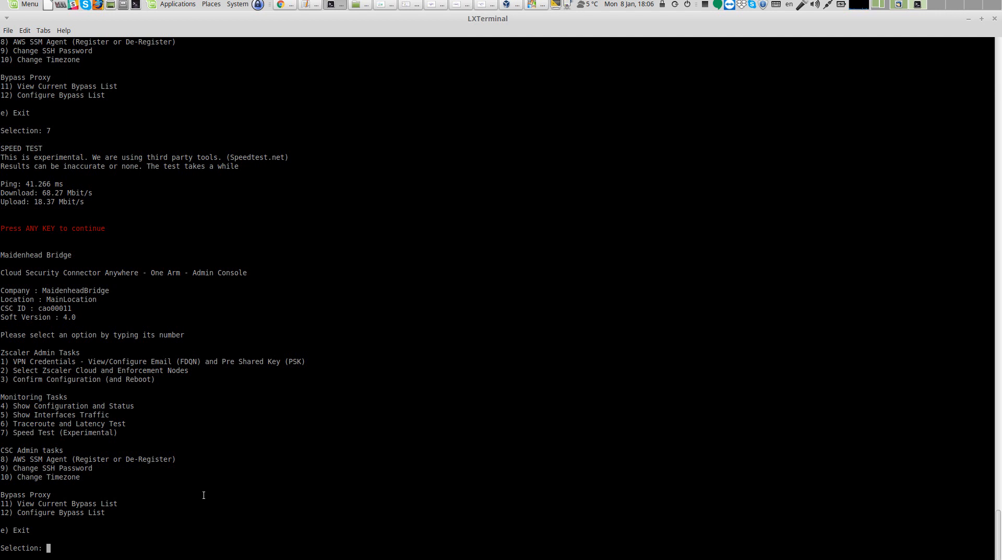
View the current bypass list in the admin console
type("11")
key("Return")
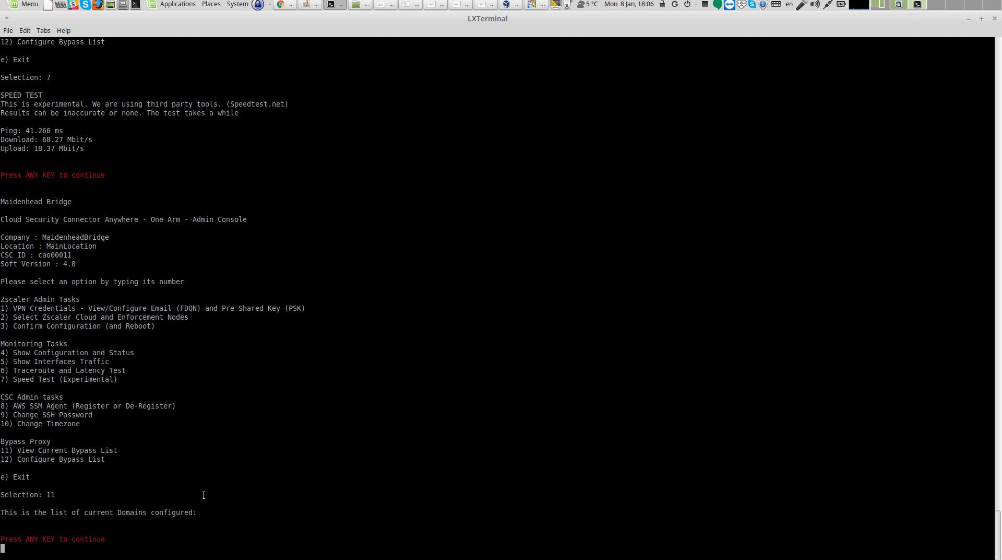
key("Return")
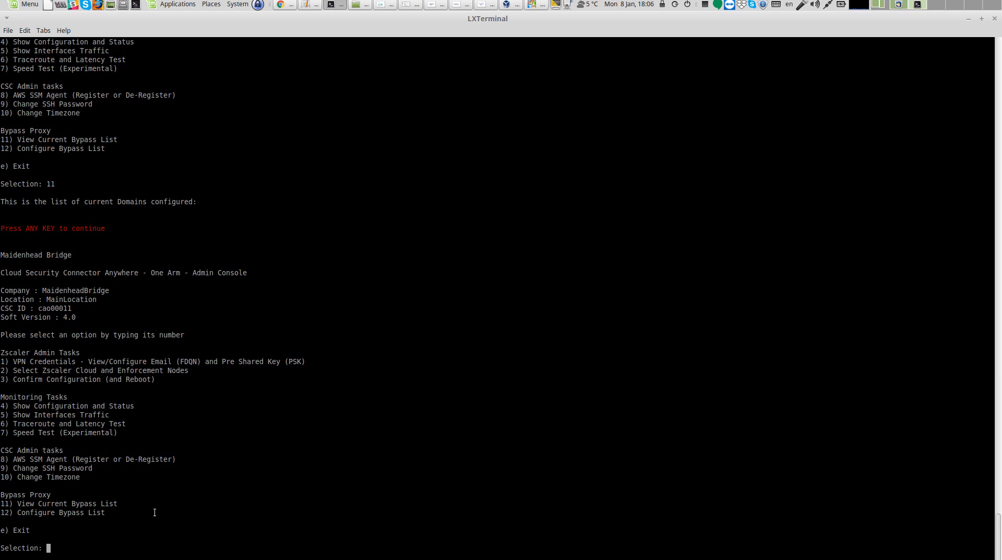
Open the bypass list for manual editing in nano, exit saving it empty, and decline to apply changes
type("12")
key("Return")
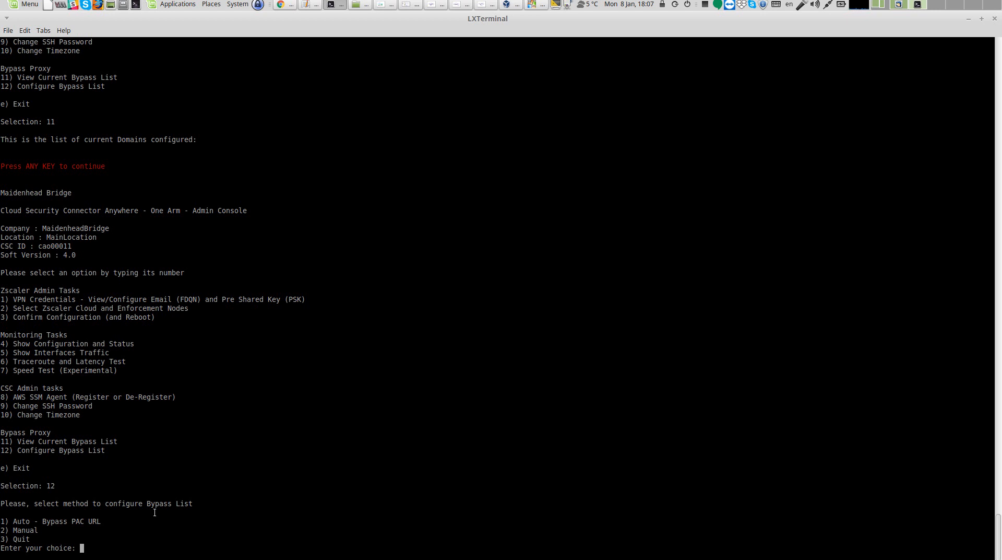
type("2")
key("Return")
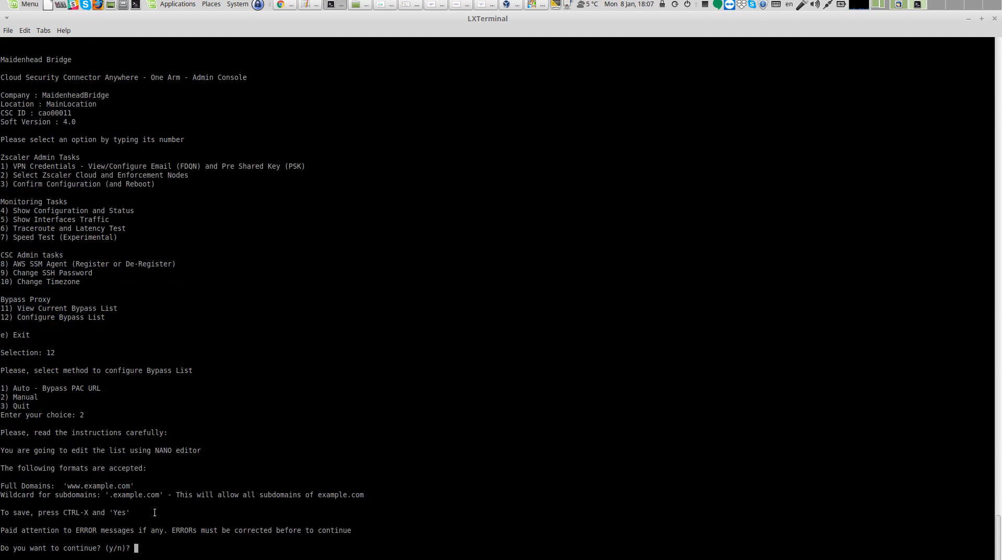
type("y")
key("Return")
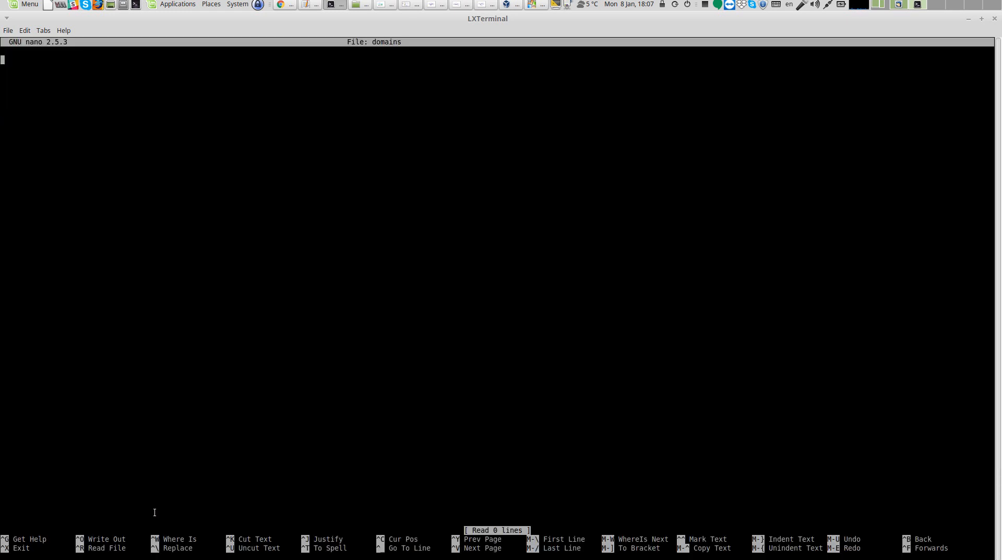
type(".")
key("BackSpace")
key("ctrl+x")
key("y")
key("Return")
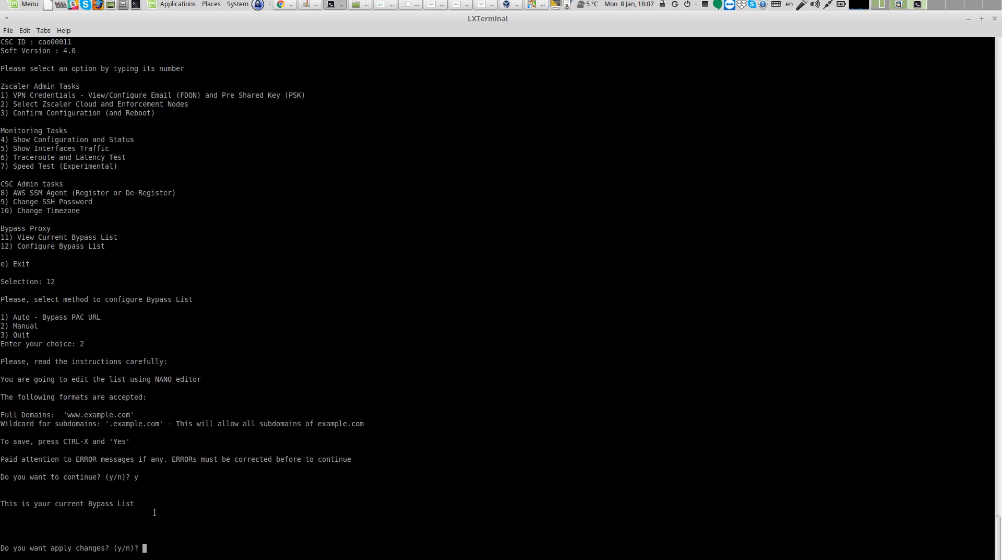
type("n")
key("Return")
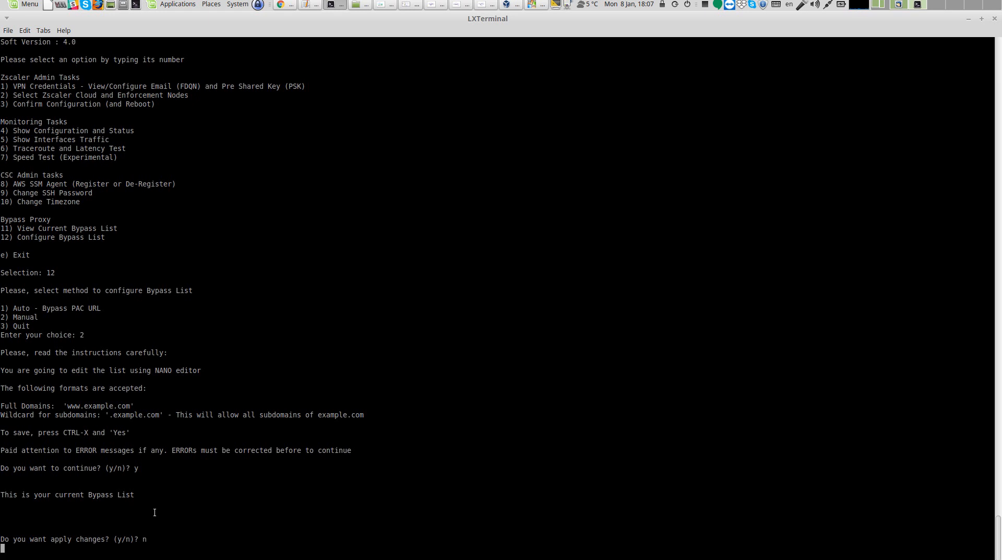
key("Return")
Start configuring the bypass list with the Auto - Bypass PAC URL method
type("12")
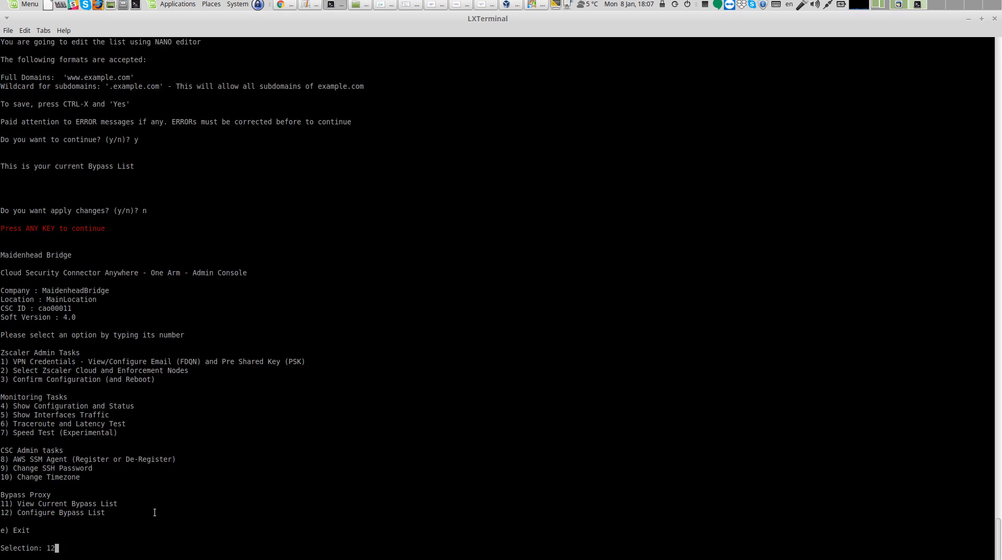
key("Return")
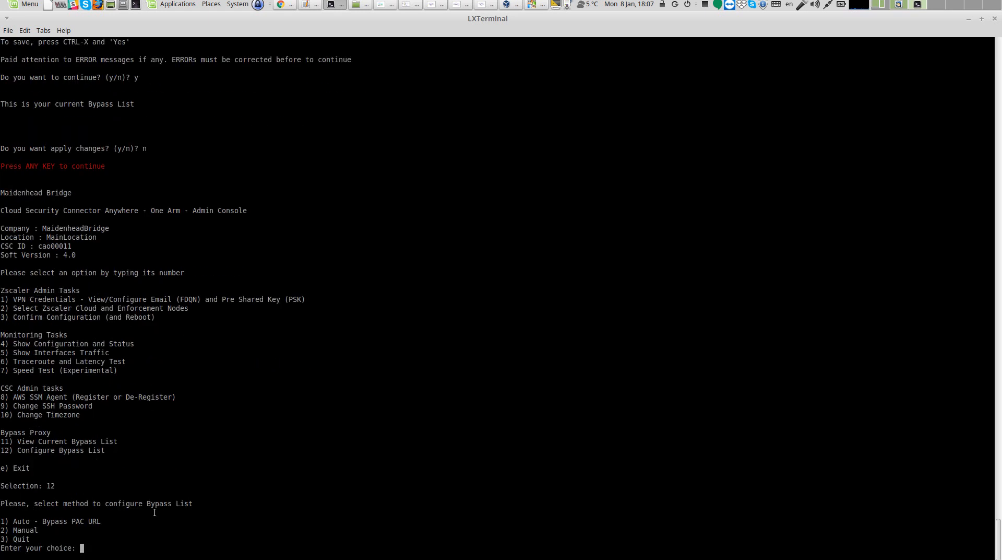
type("1")
key("Return")
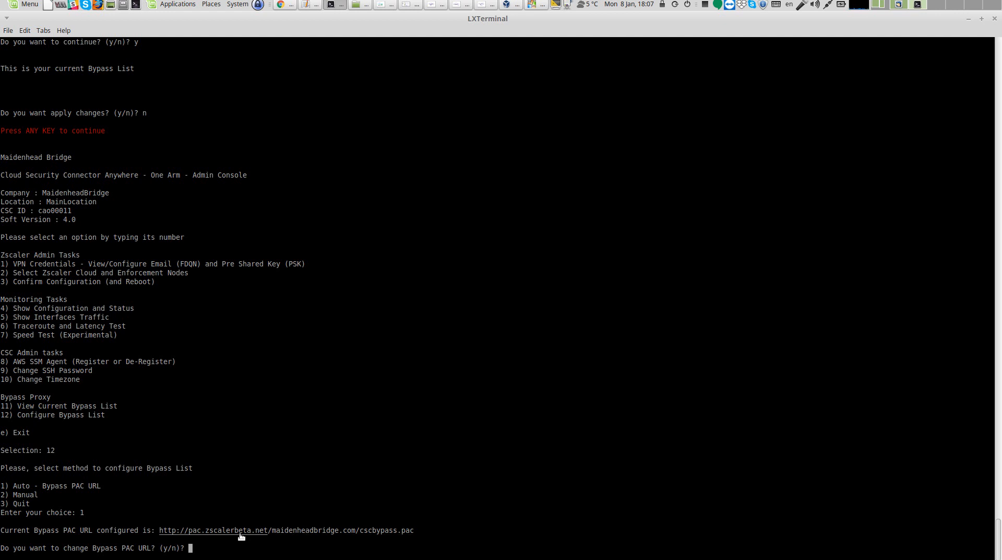
Review the bypass PAC URL and the template bypass entries in the CSC instructions text file
left_click(309, 5)
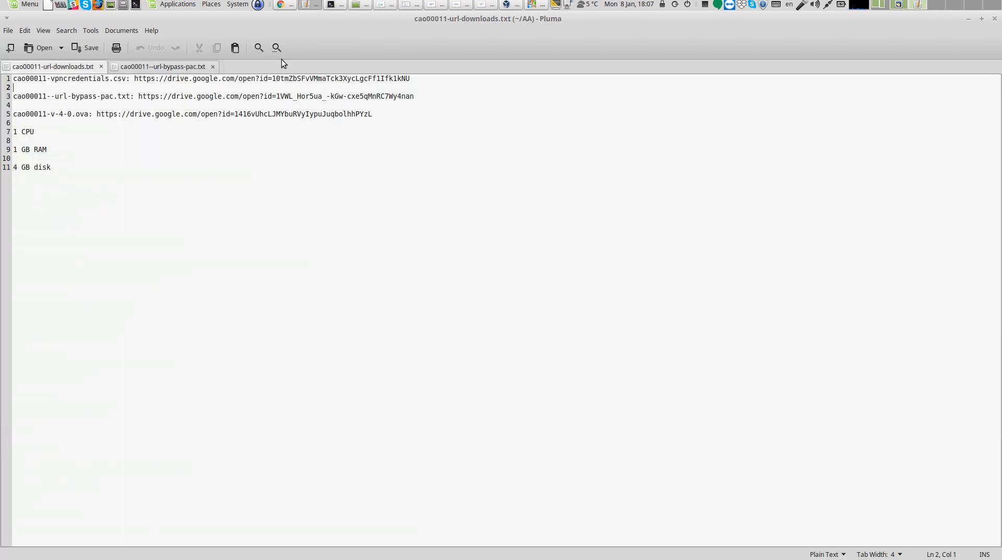
left_click(161, 67)
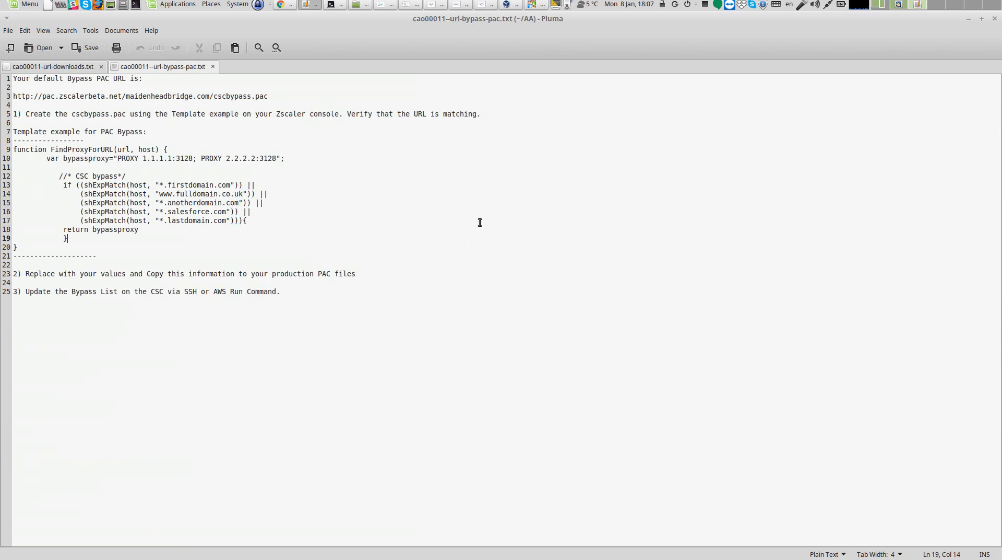
left_click(81, 68)
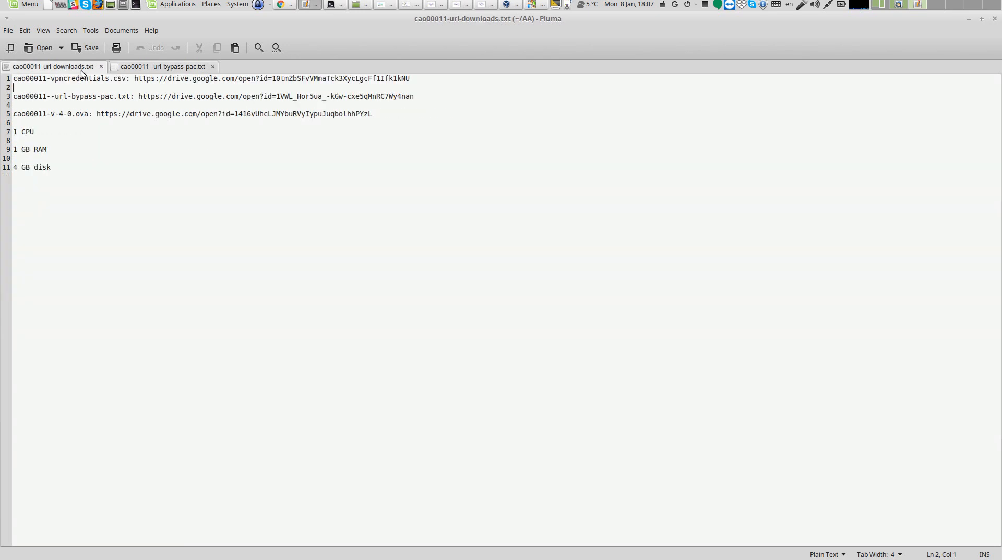
left_click(139, 68)
left_click_drag(13, 97, 269, 97)
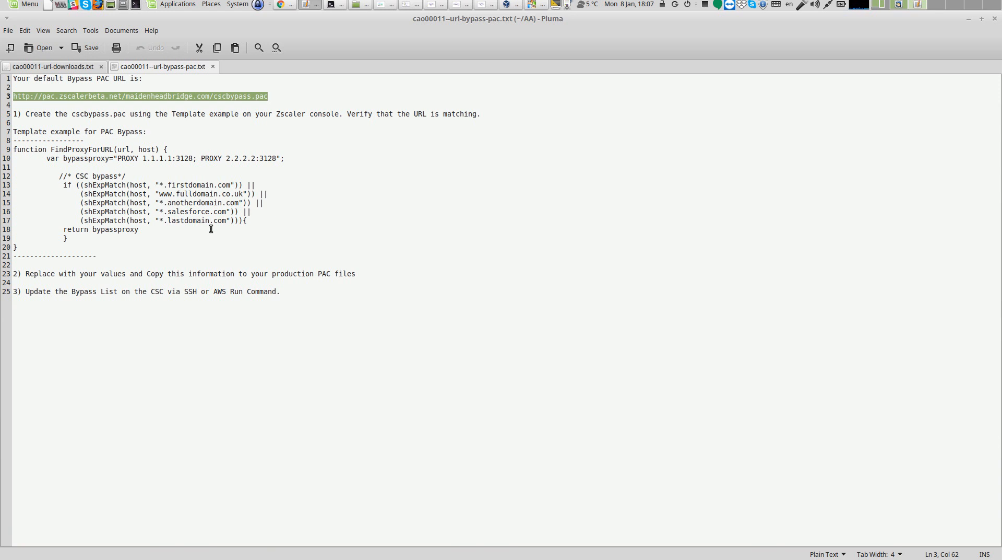
left_click_drag(160, 184, 243, 221)
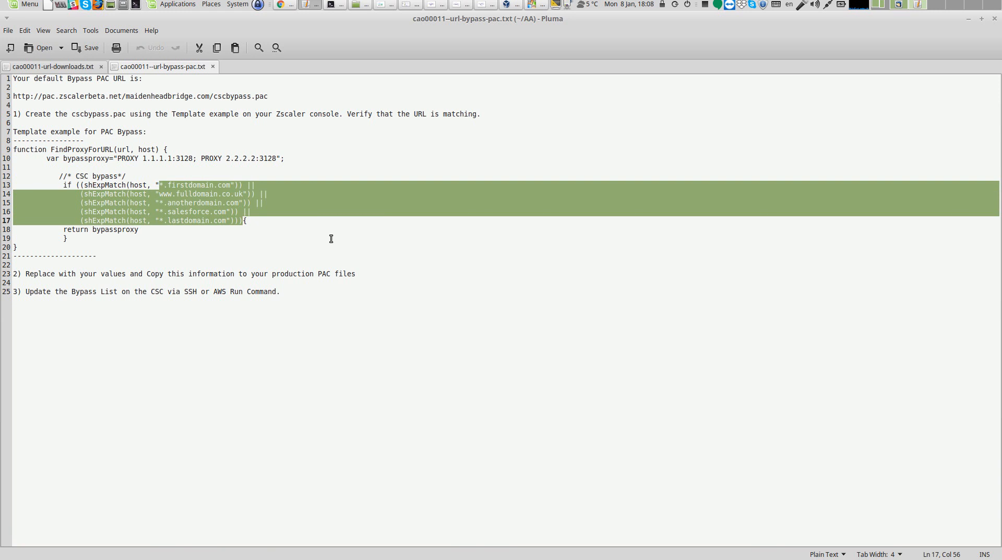
Open the CSC Bypass Proxy hosted PAC file and set its bypass proxy to 192.168.1.67:3128
left_click(285, 9)
left_click(68, 32)
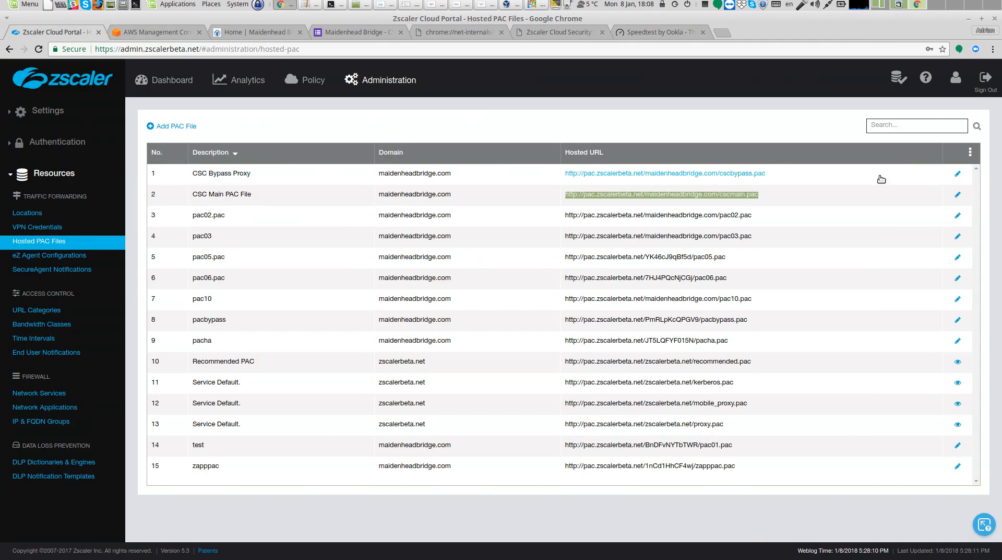
left_click(958, 173)
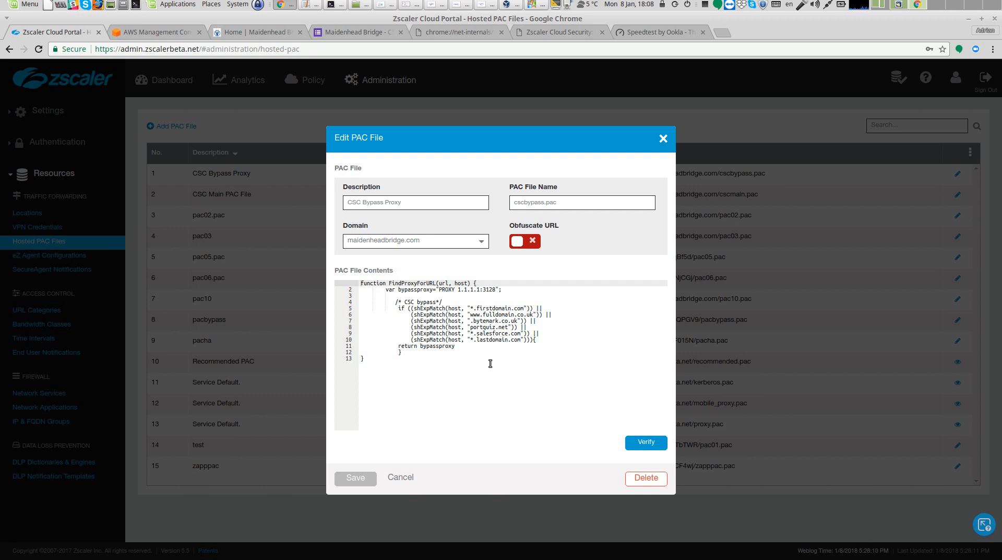
left_click(458, 290)
key("Delete")
key("Delete")
key("Delete")
key("Delete")
key("Delete")
key("Delete")
key("Delete")
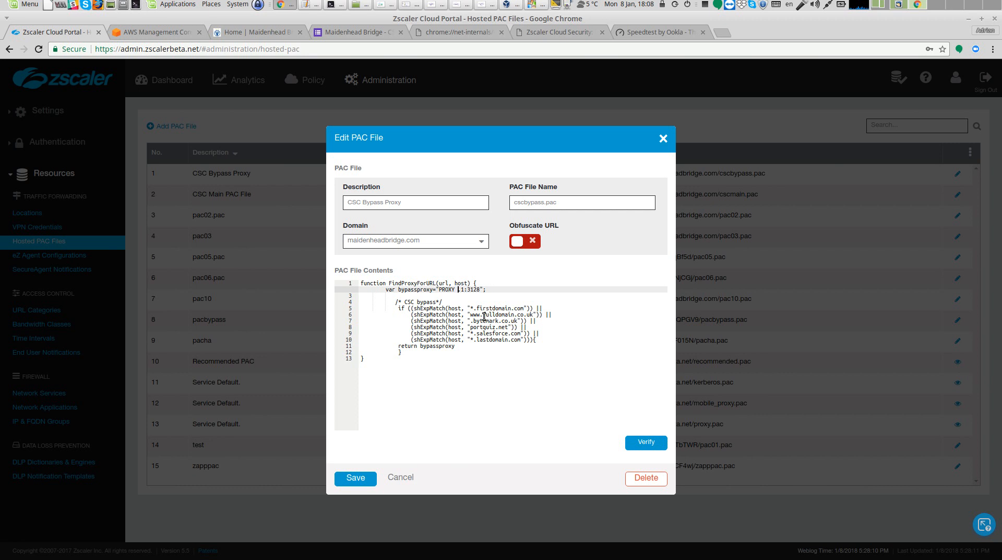
type("192")
type(".168.1.67")
left_click_drag(400, 334, 510, 335)
left_click(568, 367)
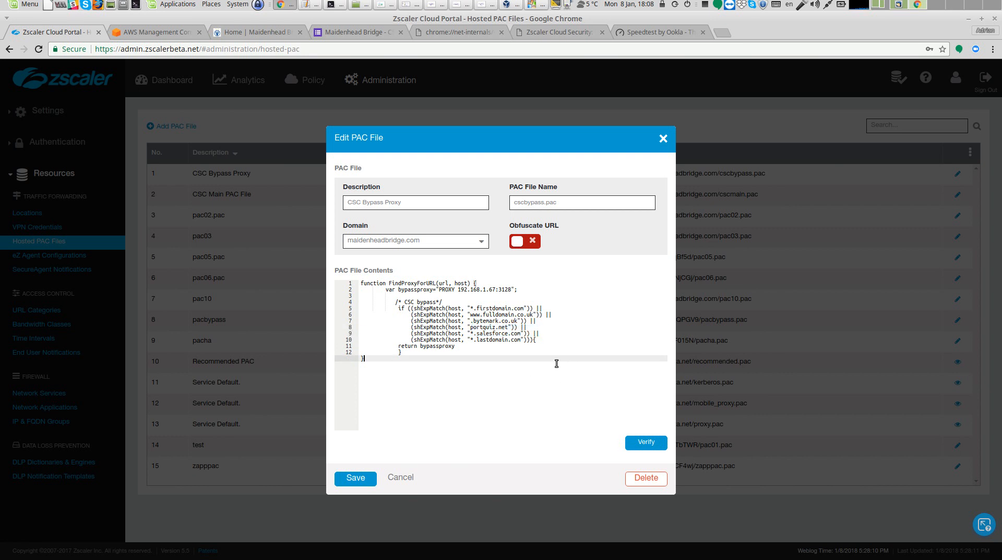
Verify and save the CSC Bypass Proxy PAC file, then activate the pending changes
left_click(646, 443)
left_click(681, 75)
left_click(368, 478)
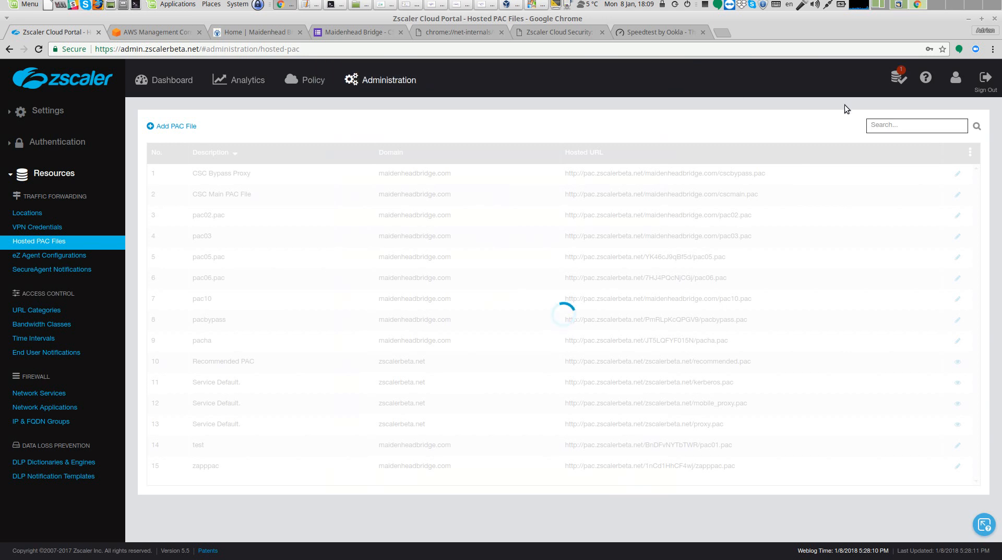
mouse_move(899, 77)
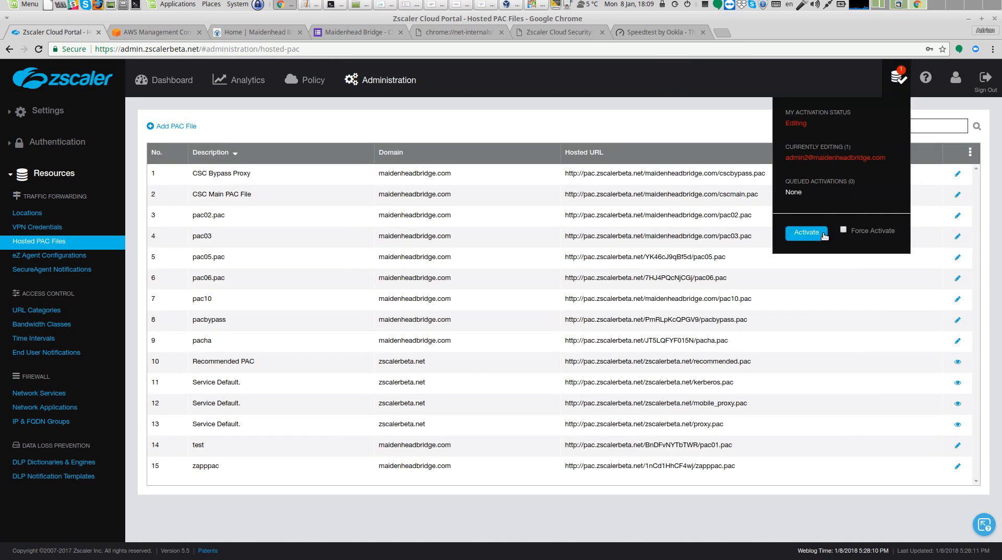
left_click(807, 232)
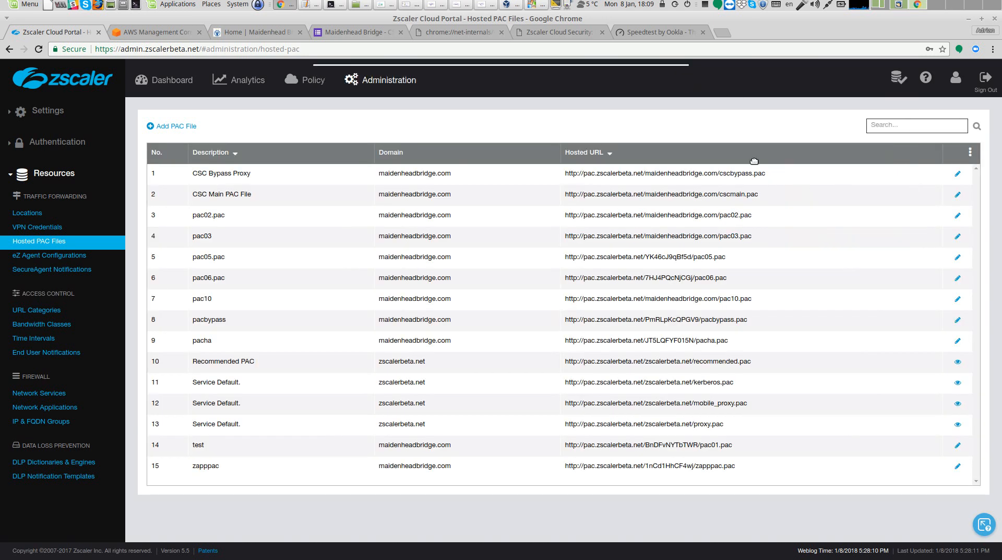
Copy the bypass proxy variable and CSC bypass block from the CSC Bypass Proxy PAC file without changing it
left_click(956, 174)
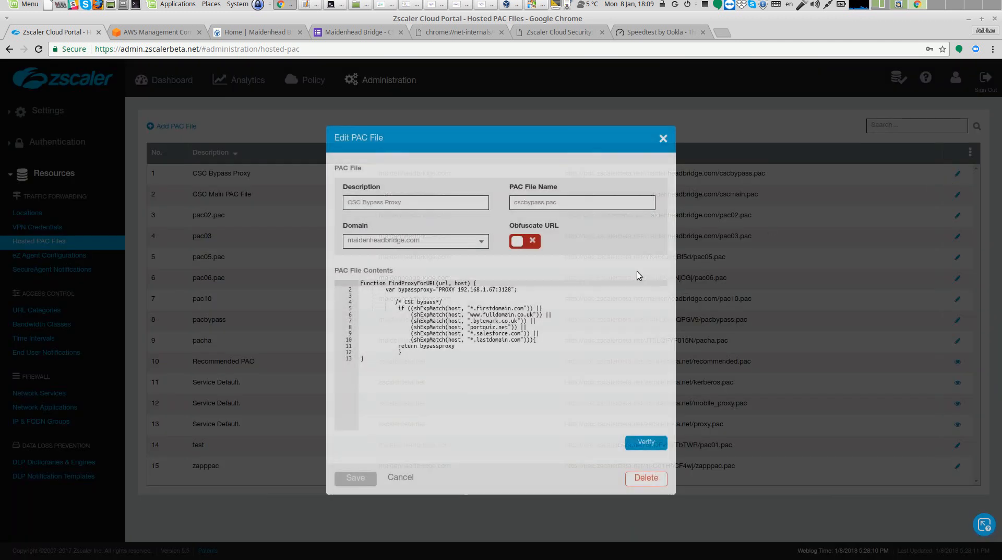
left_click_drag(388, 291, 413, 352)
right_click(428, 328)
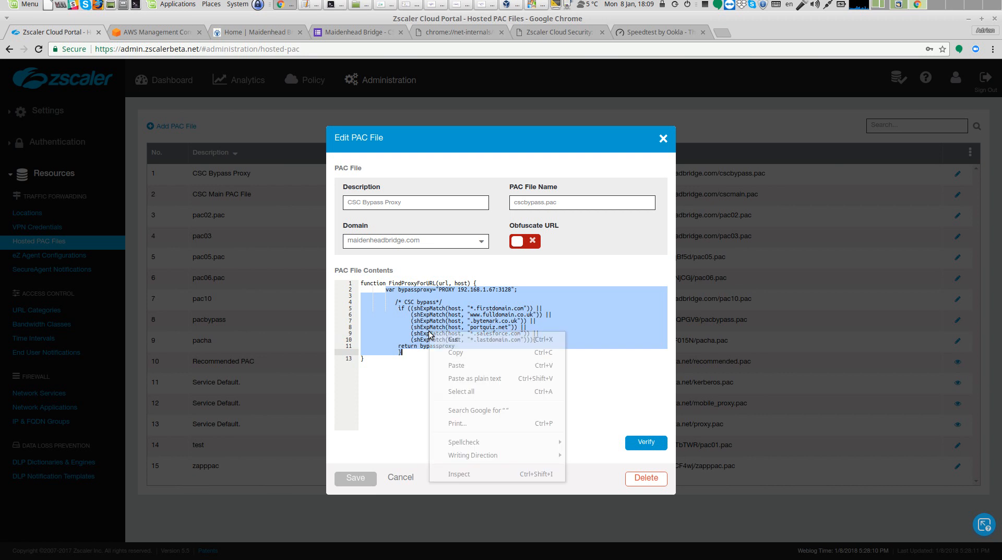
left_click(454, 354)
left_click(412, 477)
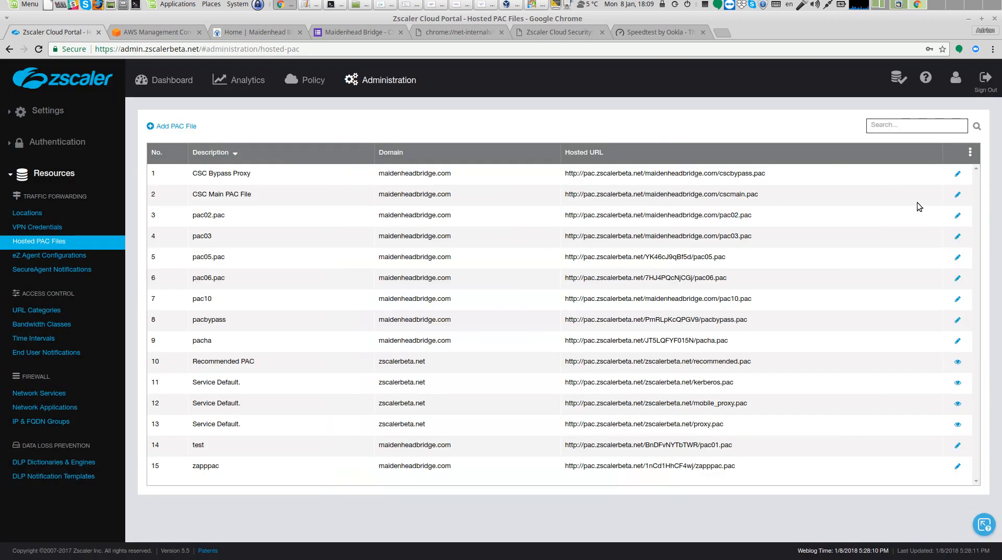
Paste the copied bypass block into the CSC Main PAC File just above the updates section and indent it
left_click(958, 194)
scroll(514, 396, "down", 5)
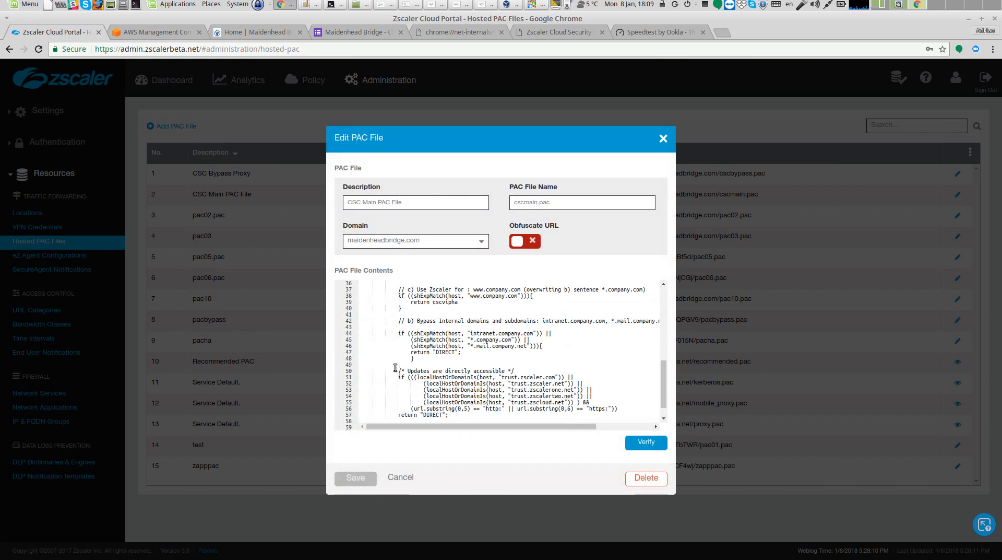
triple_click(397, 371)
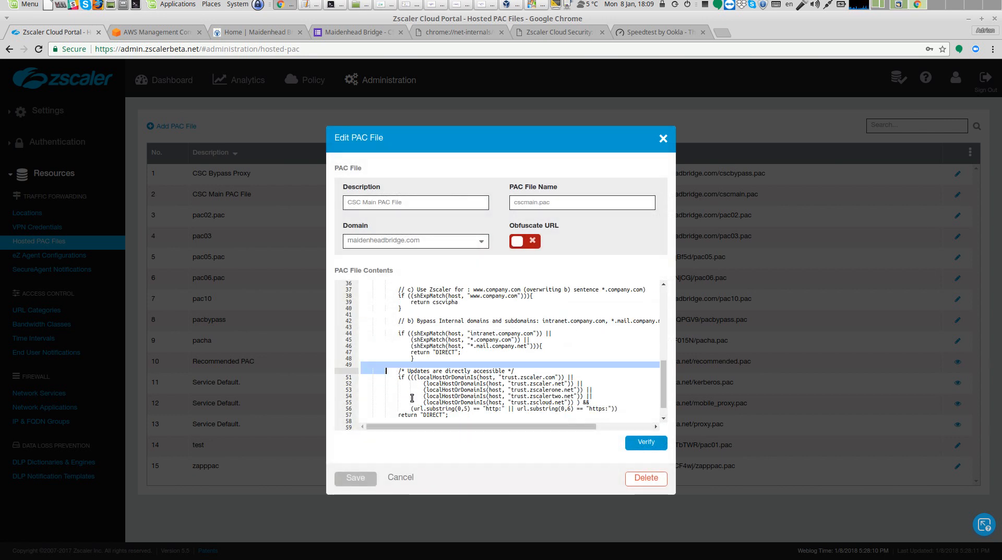
left_click(403, 359)
key("Down")
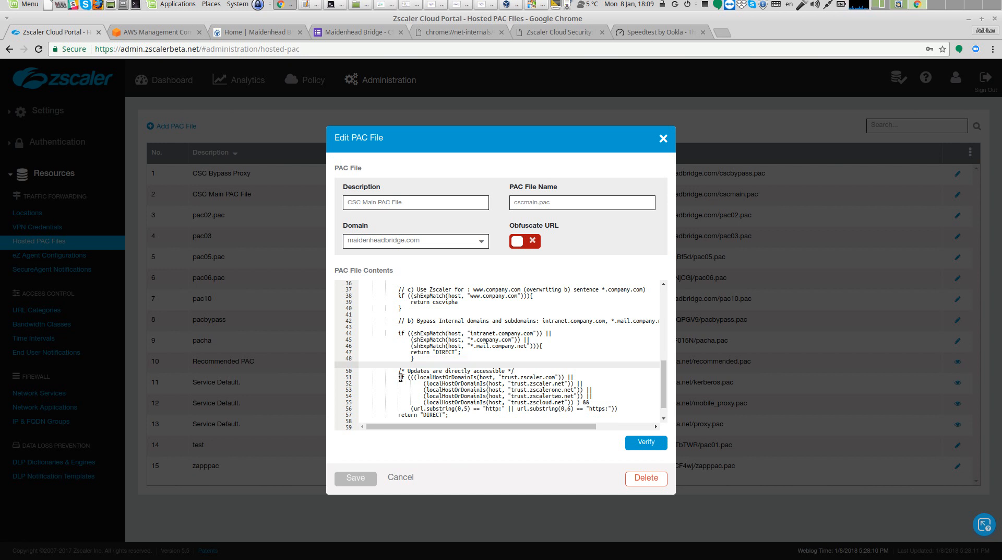
key("Return")
key("Return")
key("Up")
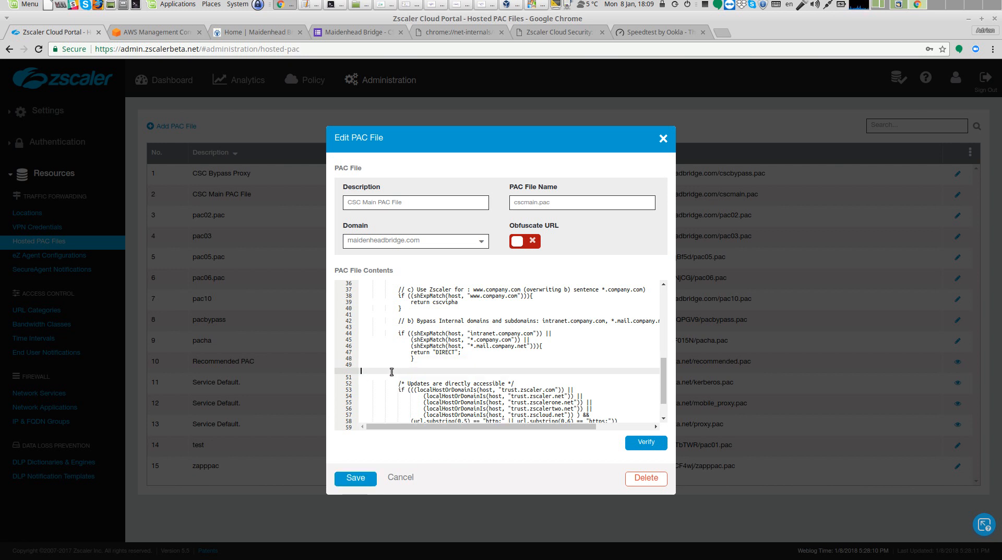
right_click(360, 369)
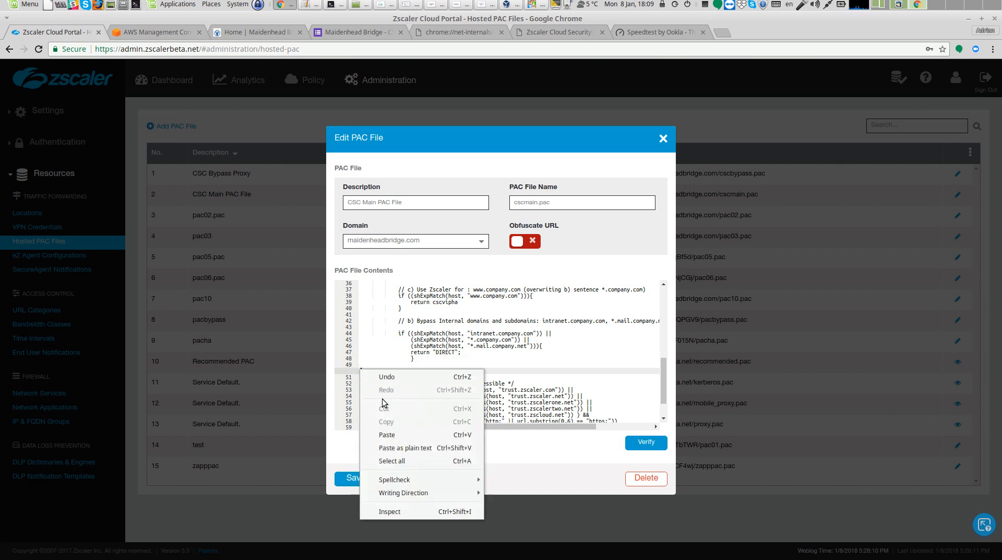
left_click(405, 448)
left_click(363, 359)
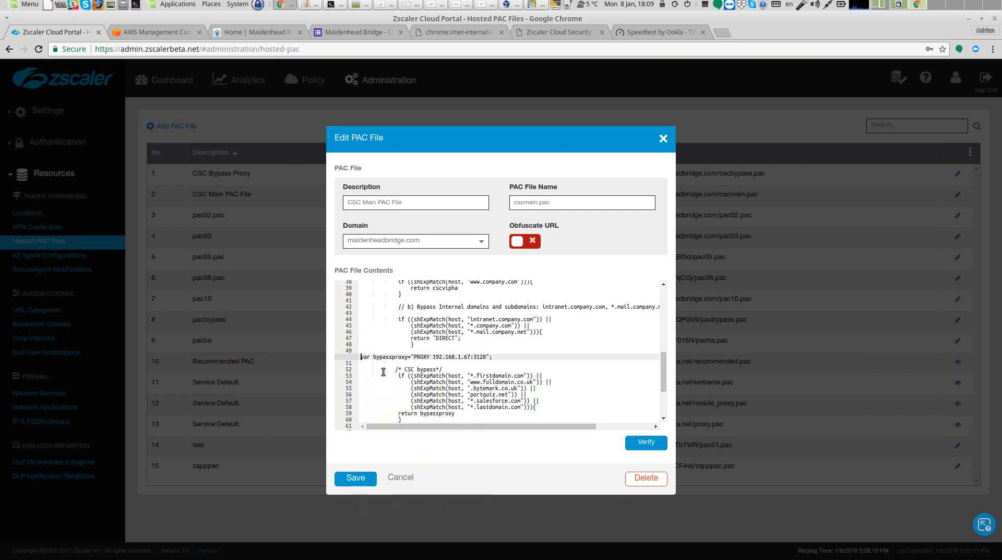
key("Tab")
key("Tab")
key("Tab")
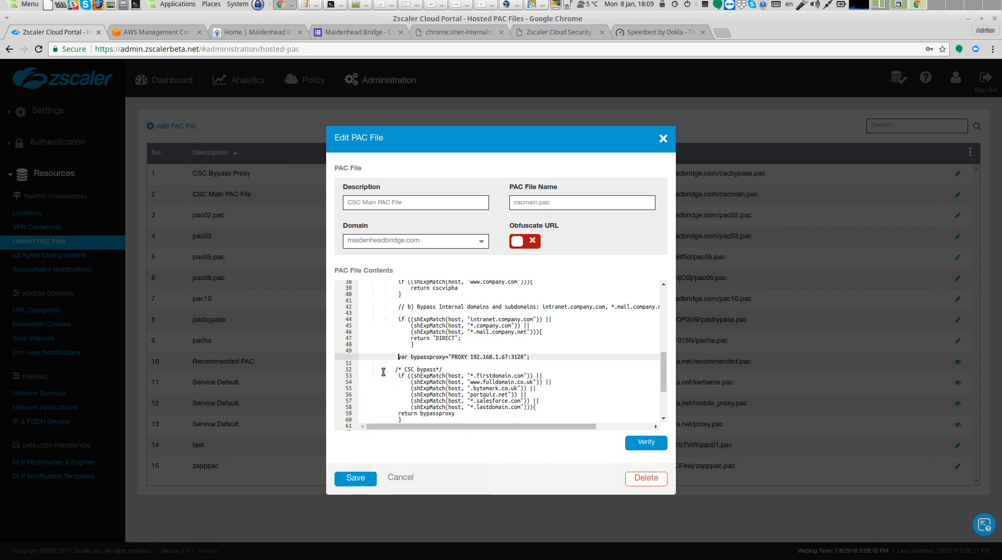
Verify and save the CSC Main PAC File, then activate the changes
scroll(383, 372, "down", 3)
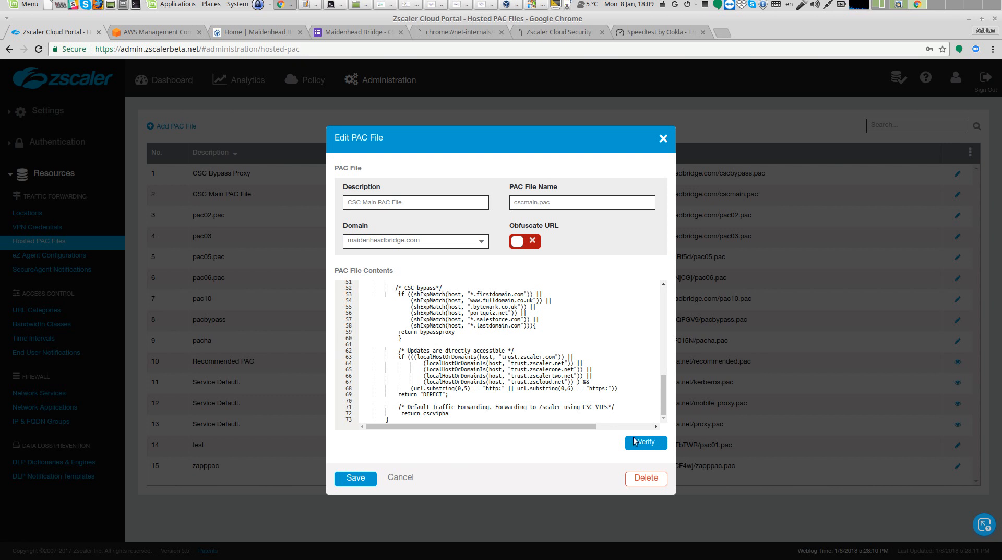
left_click(645, 444)
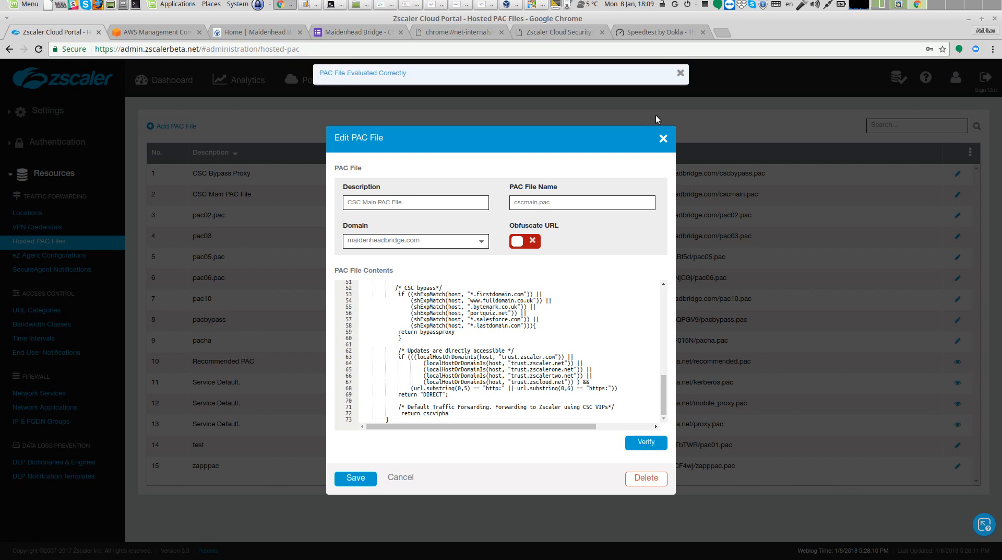
left_click(680, 74)
left_click(356, 480)
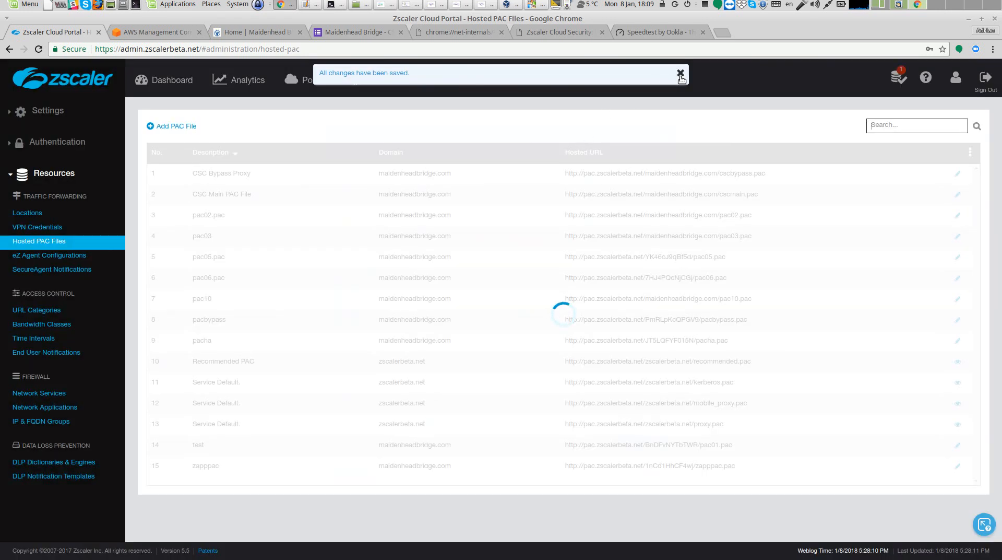
mouse_move(899, 79)
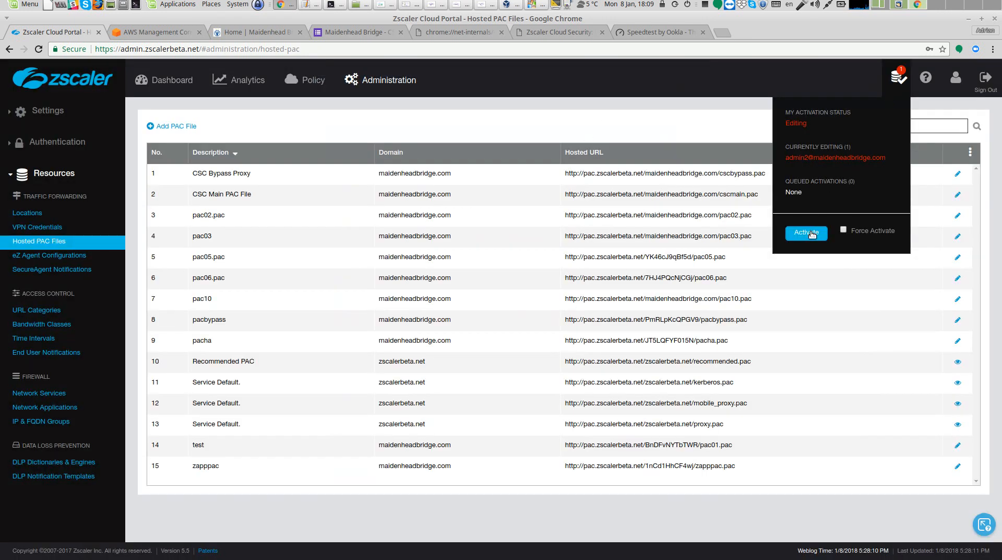
left_click(815, 234)
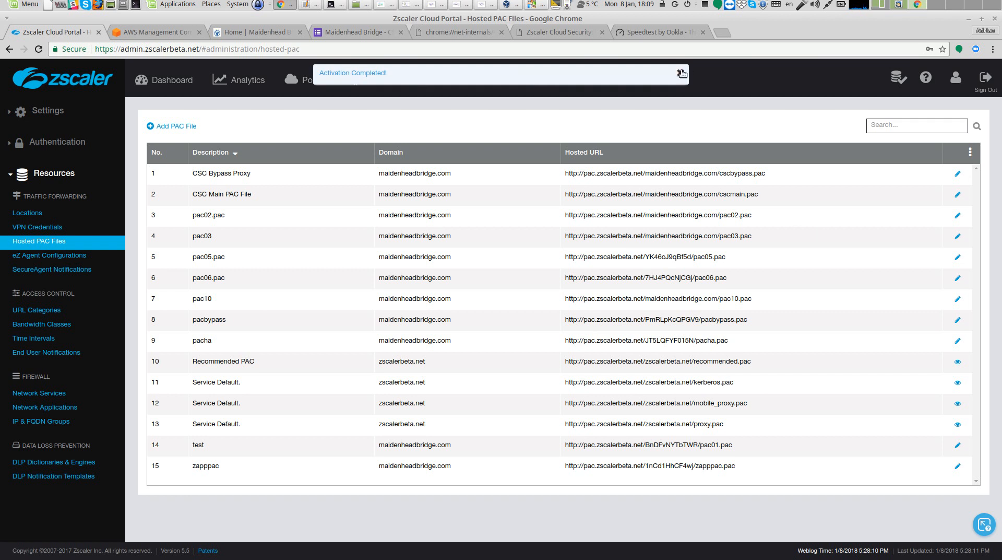
Keep the current bypass PAC URL, refresh the bypass list from it, and apply the changes on the connector
left_click(338, 5)
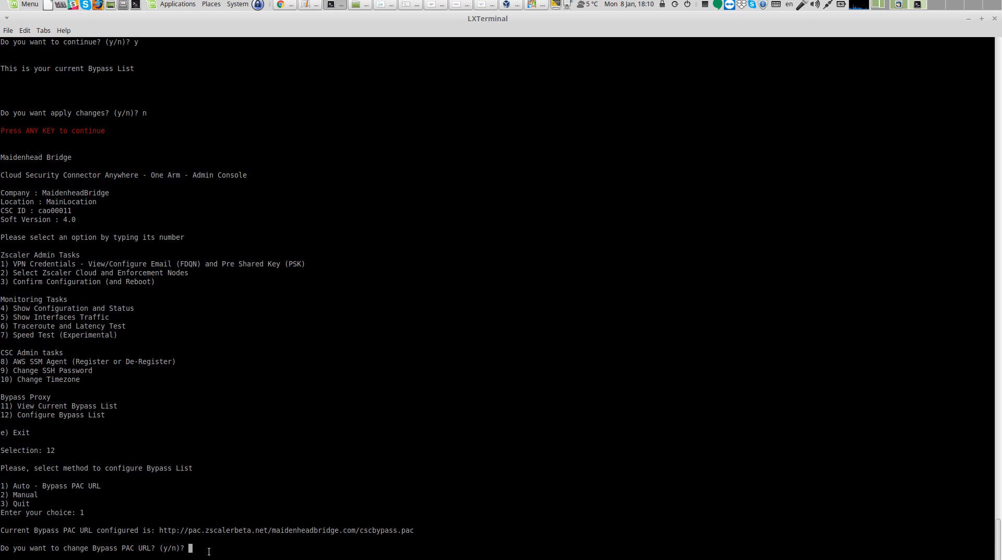
type("n")
key("Return")
type("y")
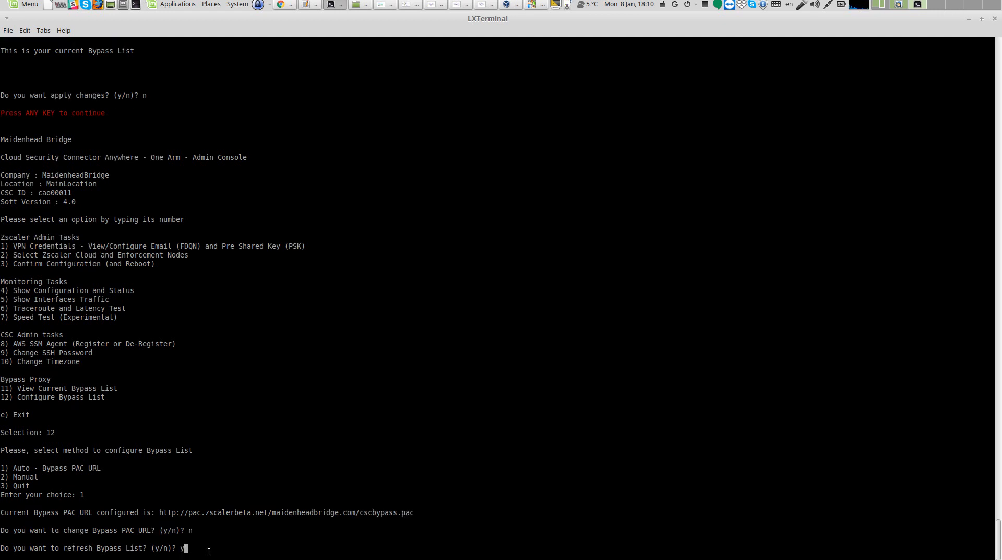
key("Return")
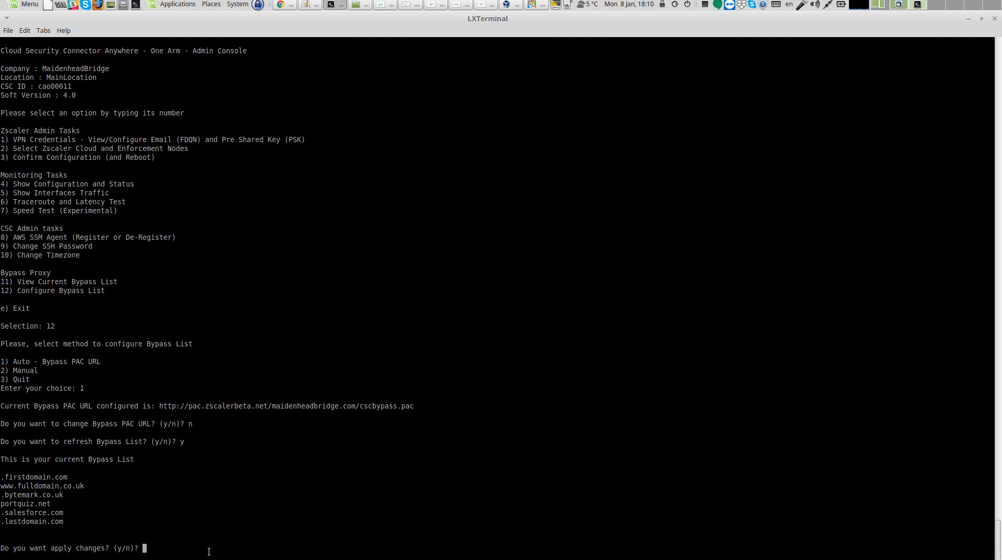
type("y")
key("Return")
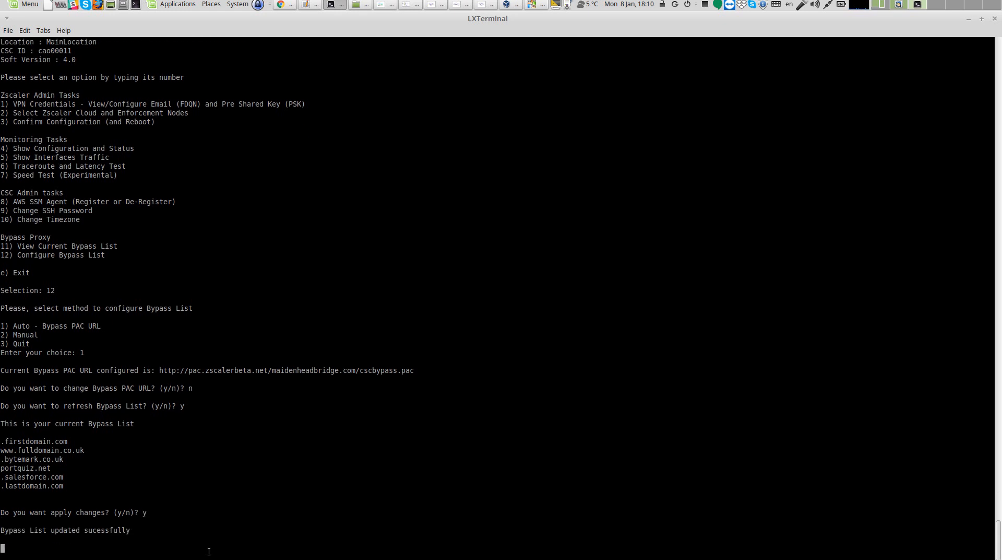
View the current bypass list in the admin console
key("Return")
type("11")
key("Return")
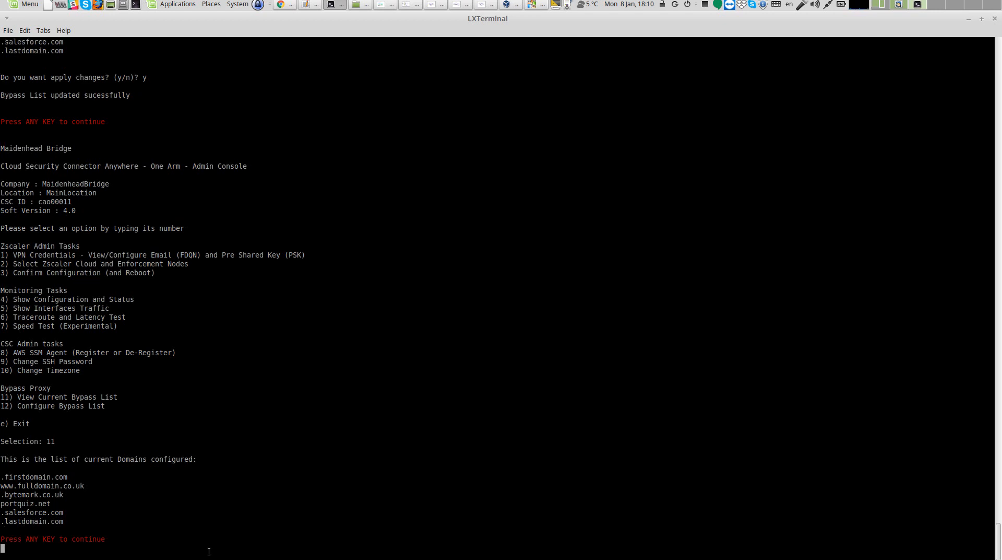
Return to the connector's main menu and re-apply the browser's effective proxy settings
key("Return")
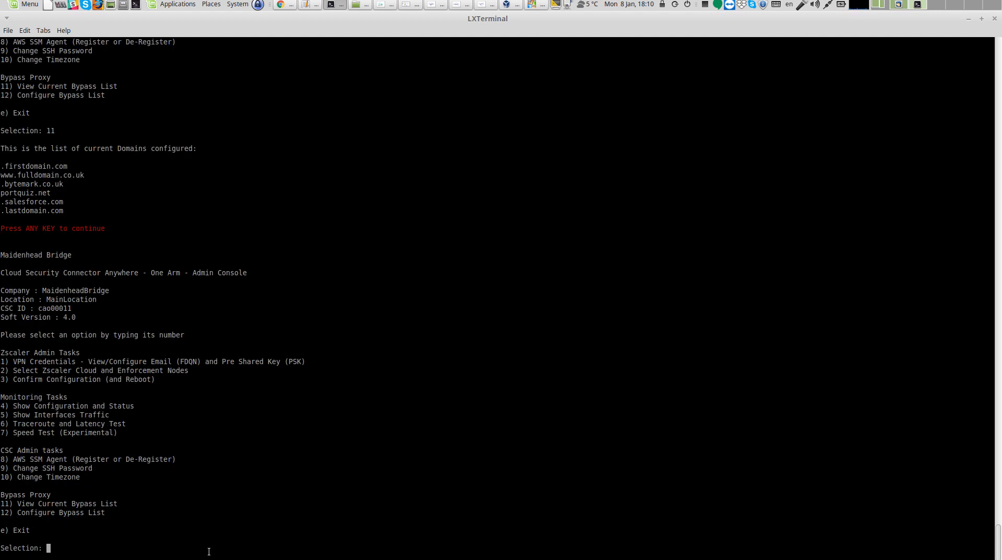
left_click(286, 5)
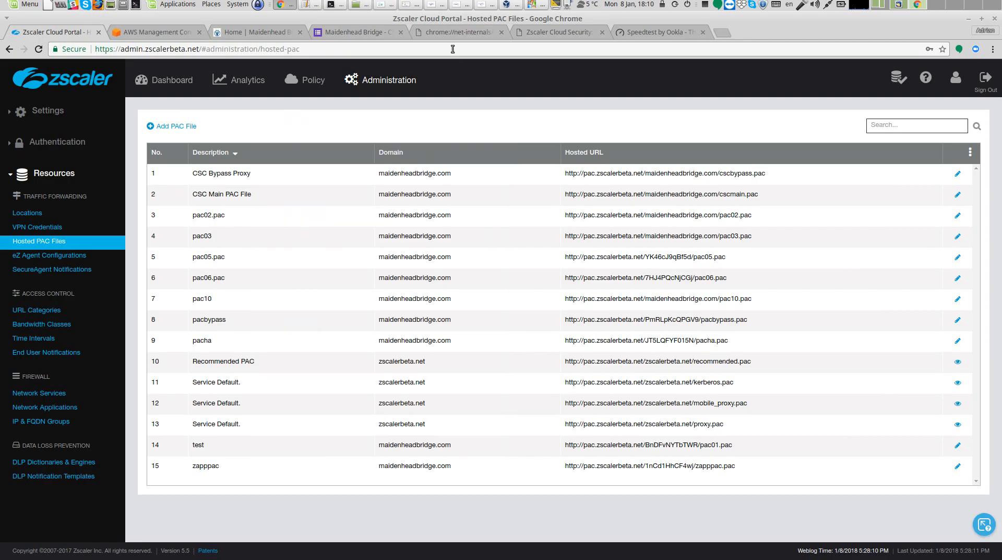
left_click(457, 33)
left_click(152, 92)
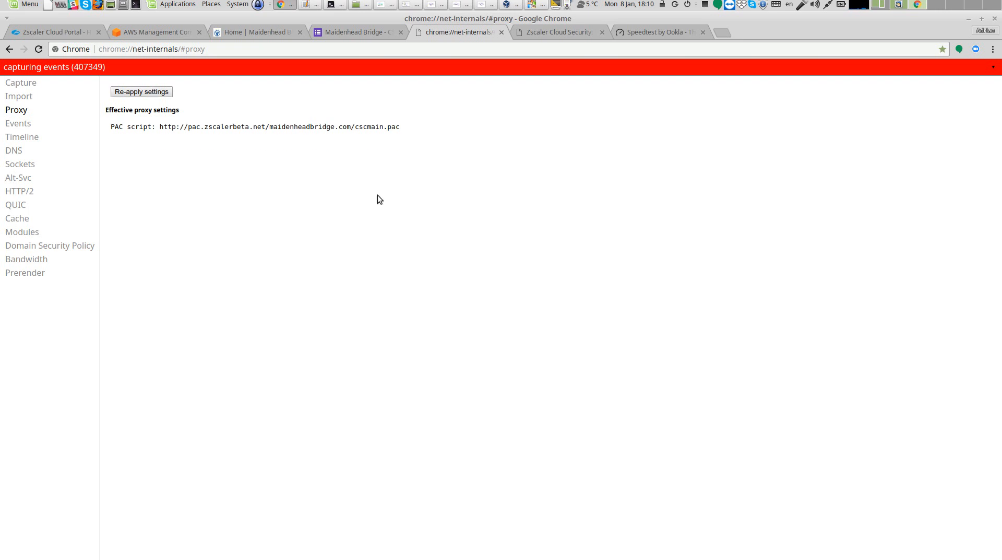
Open google.com in a new tab and view its security overview in developer tools
left_click(724, 34)
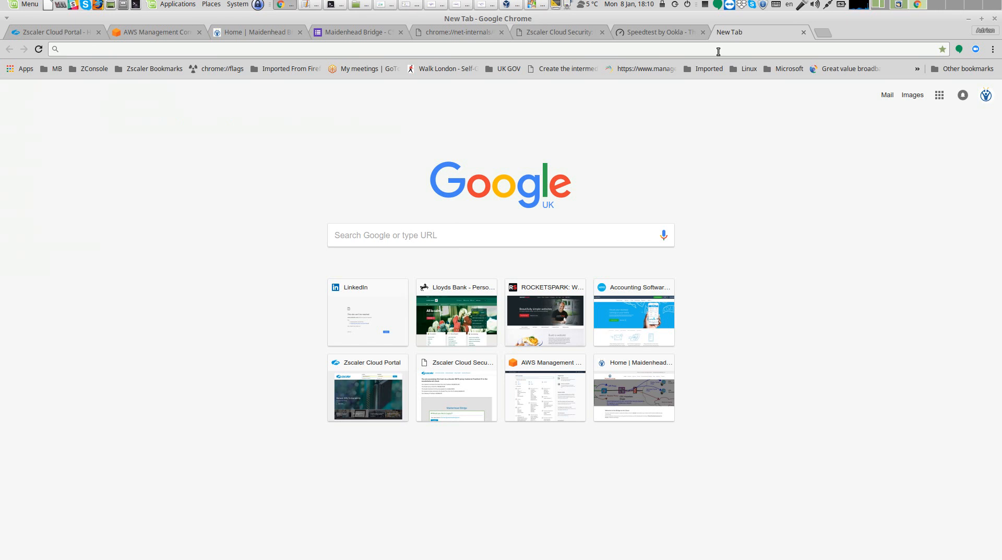
type("google.com")
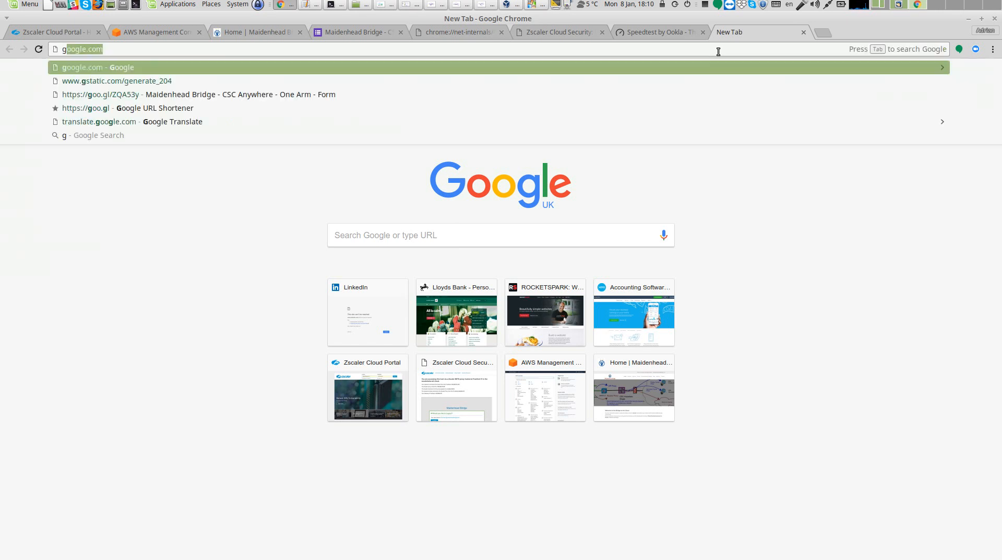
key("Return")
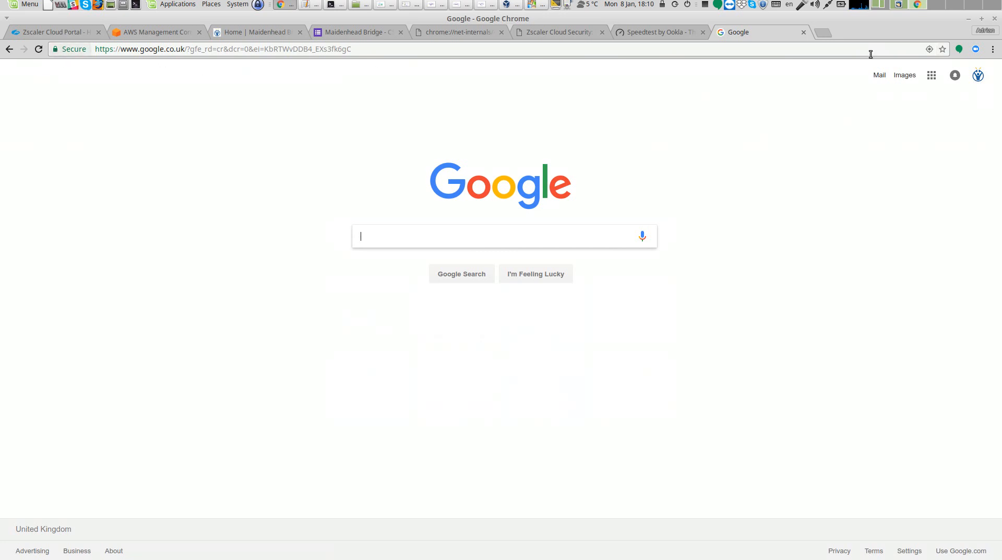
left_click(993, 49)
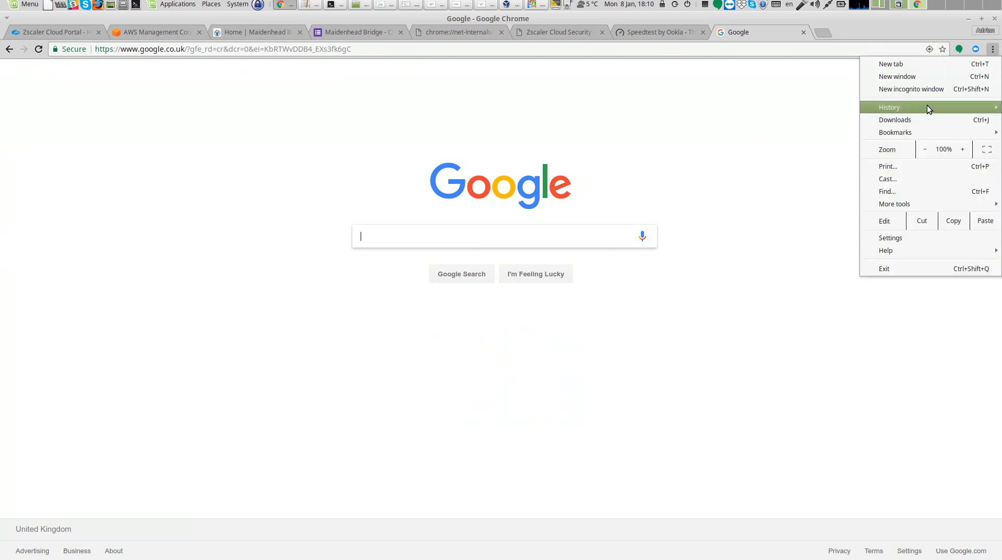
mouse_move(890, 201)
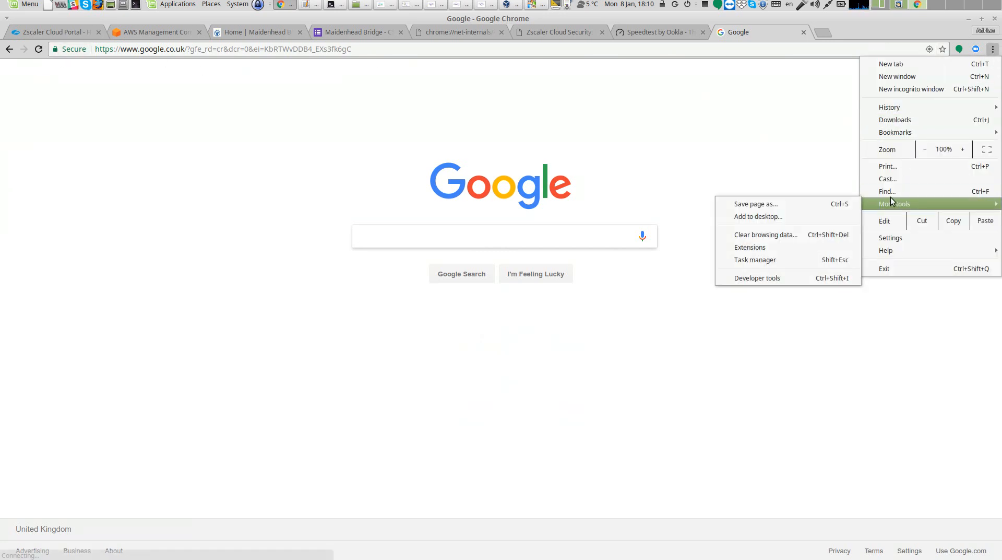
left_click(815, 280)
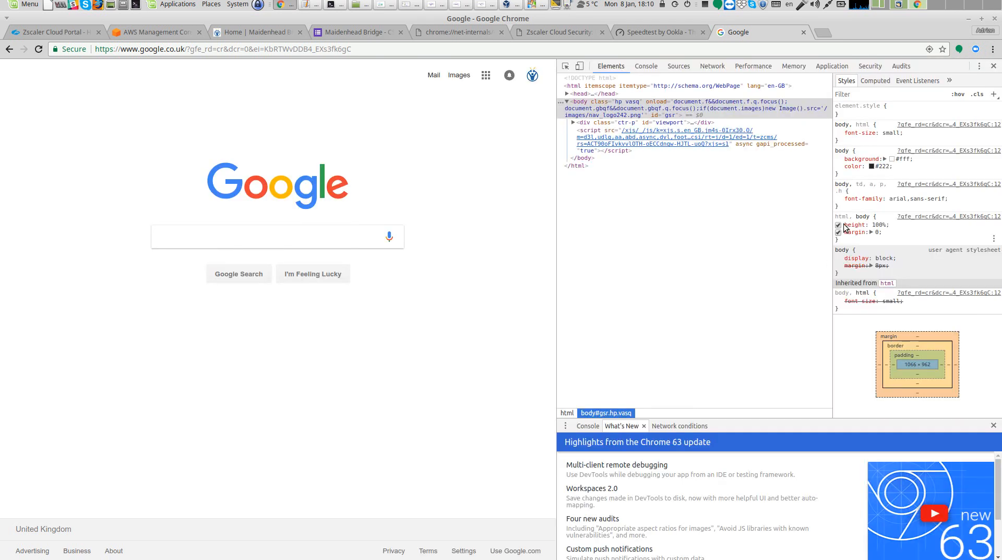
left_click(870, 71)
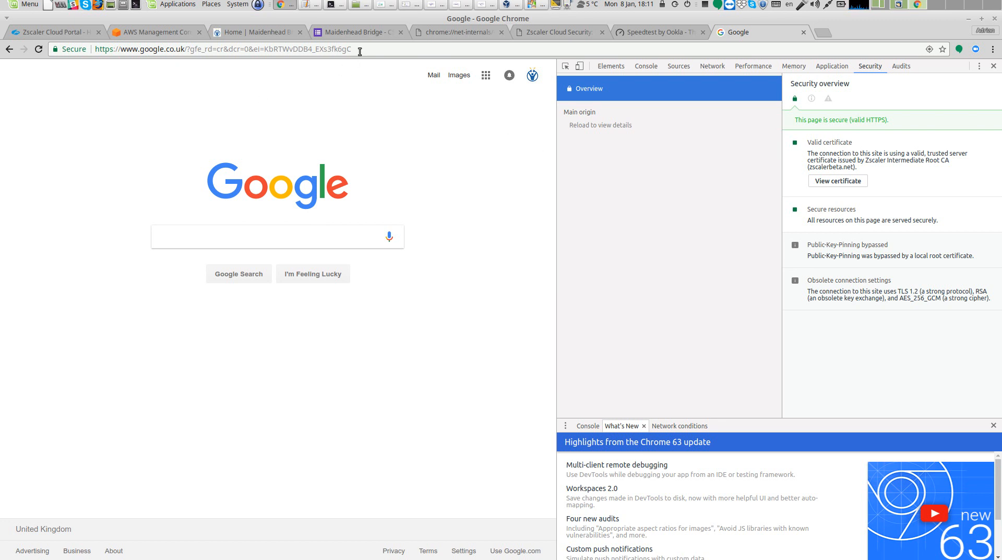
left_click_drag(360, 50, 93, 49)
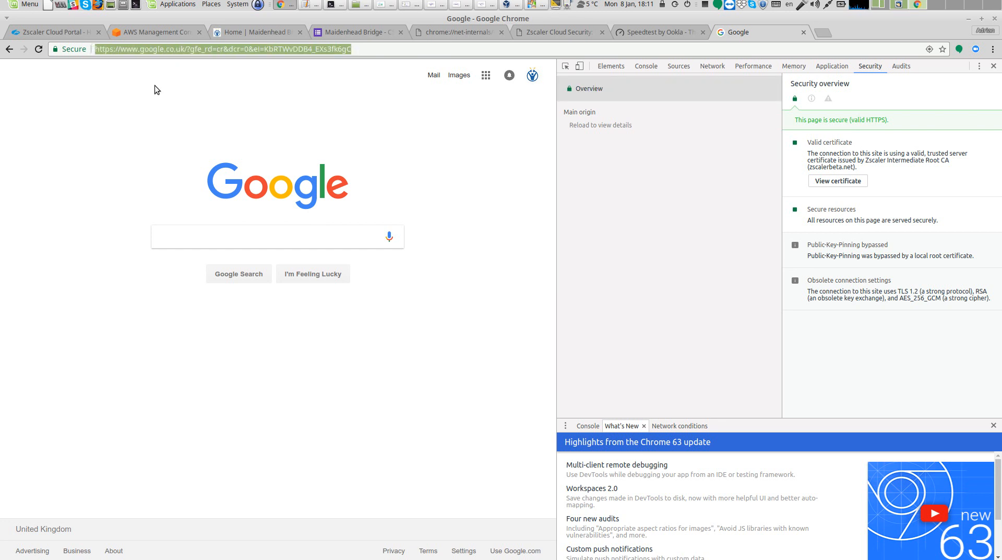
type("www.sa")
key("Return")
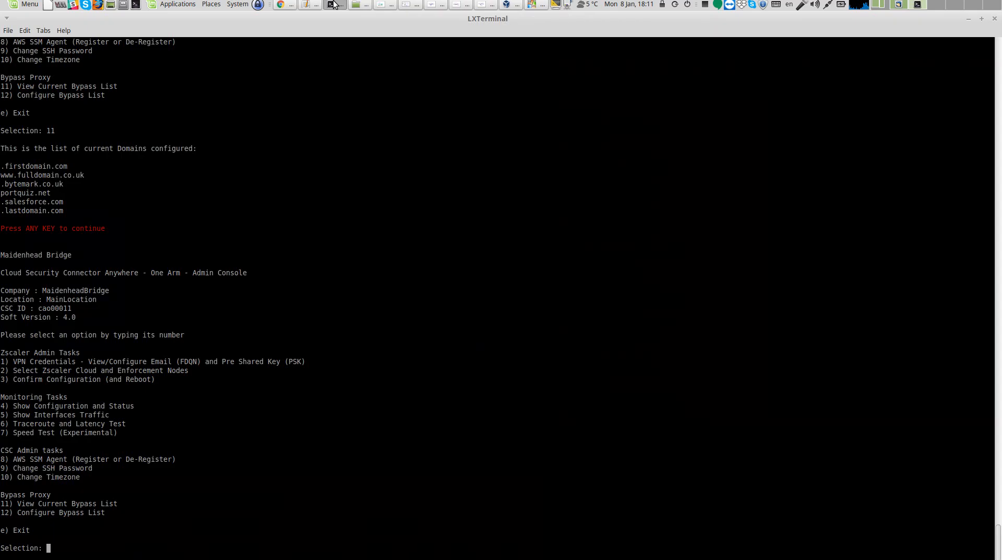
left_click(332, 5)
left_click_drag(1, 202, 66, 199)
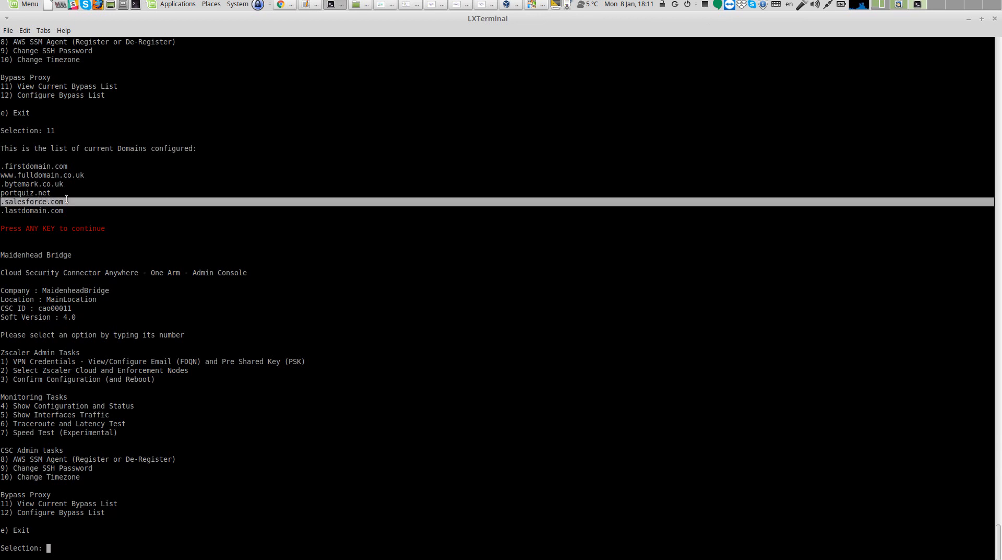
left_click(287, 6)
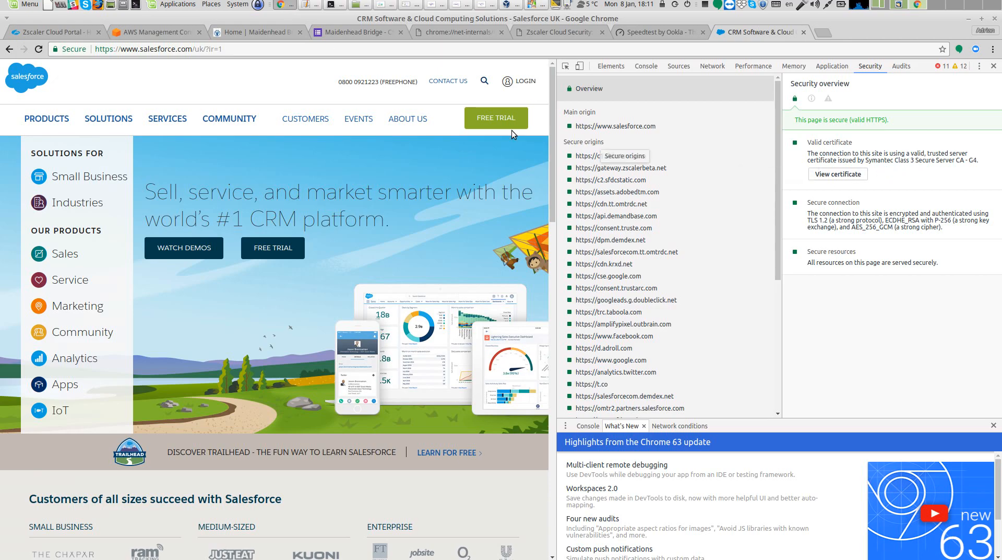
Open portquiz.net and close developer tools
left_click_drag(238, 49, 94, 48)
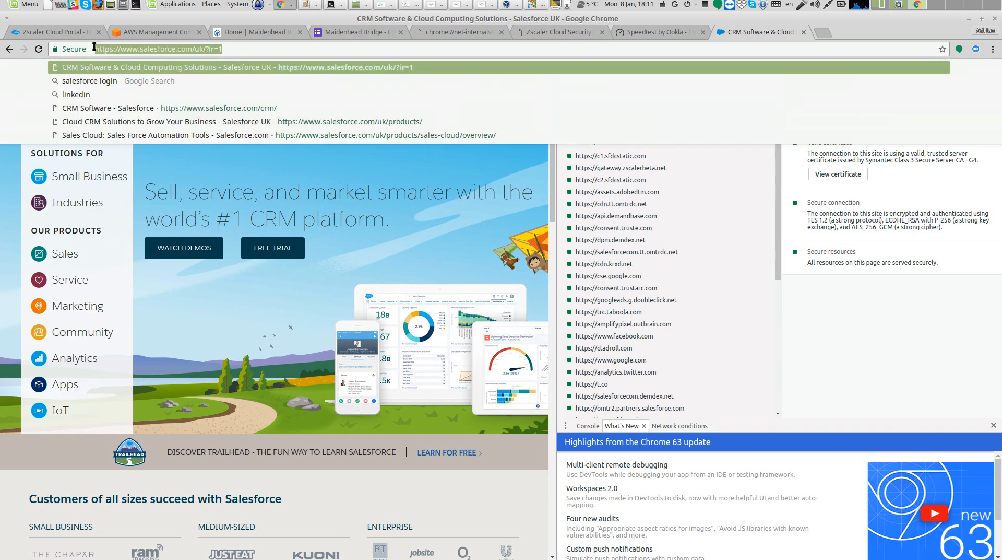
type("portquiz.net")
key("Return")
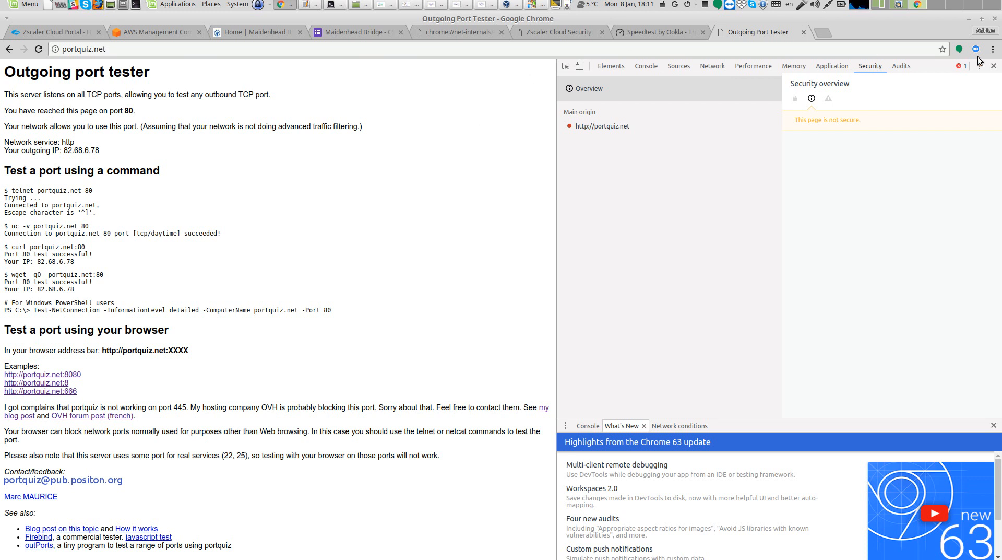
left_click(993, 66)
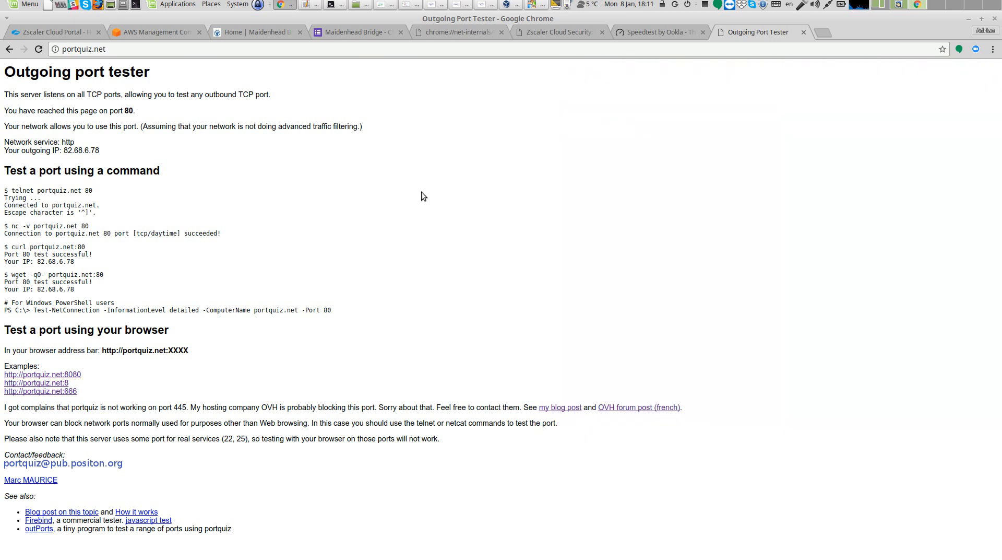
Test portquiz.net on ports 8080, 8 and 666, going back after each attempt
left_click(76, 376)
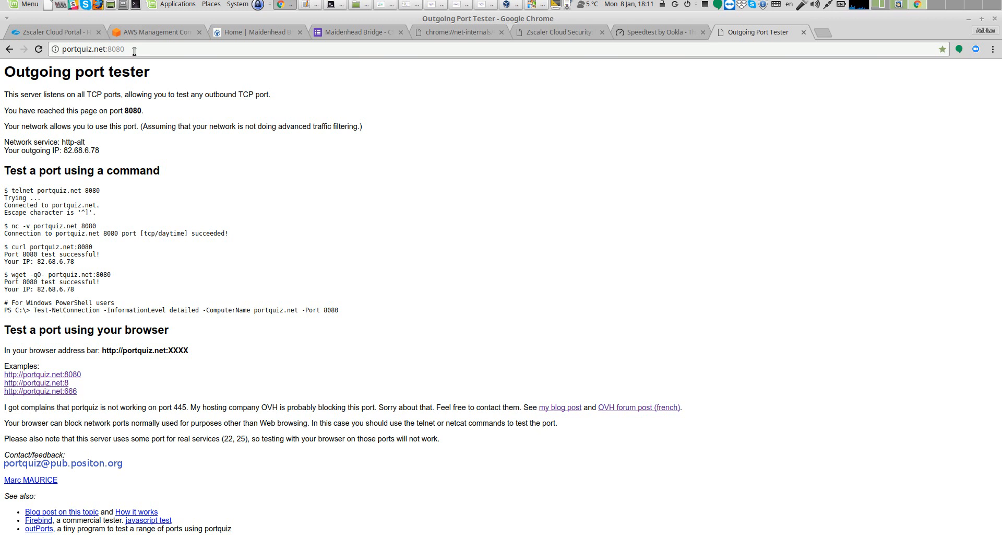
left_click(65, 382)
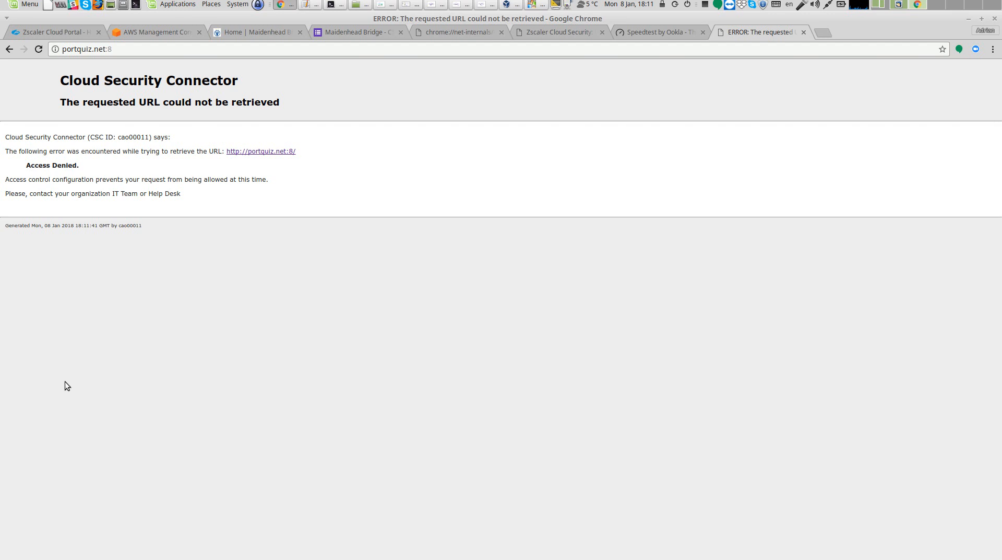
left_click(9, 49)
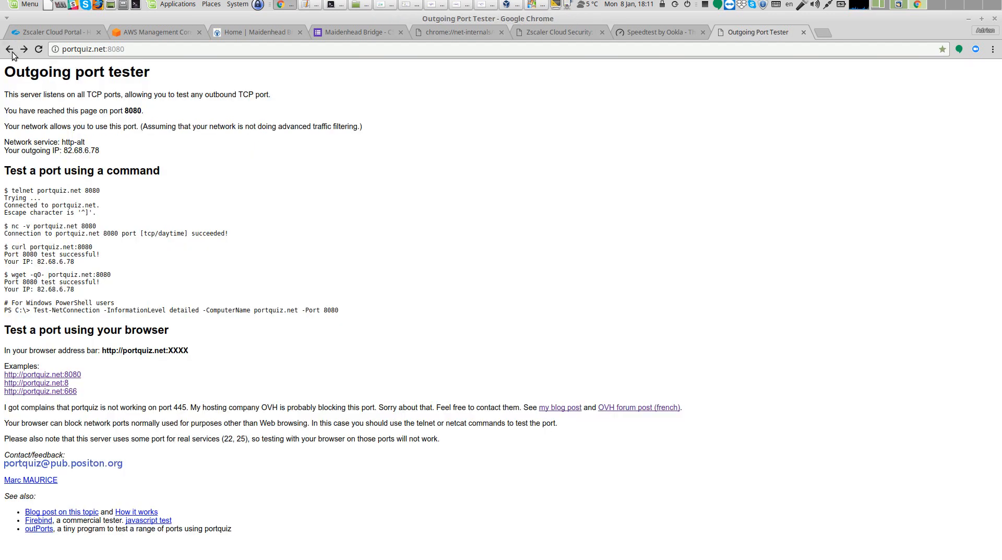
left_click(75, 391)
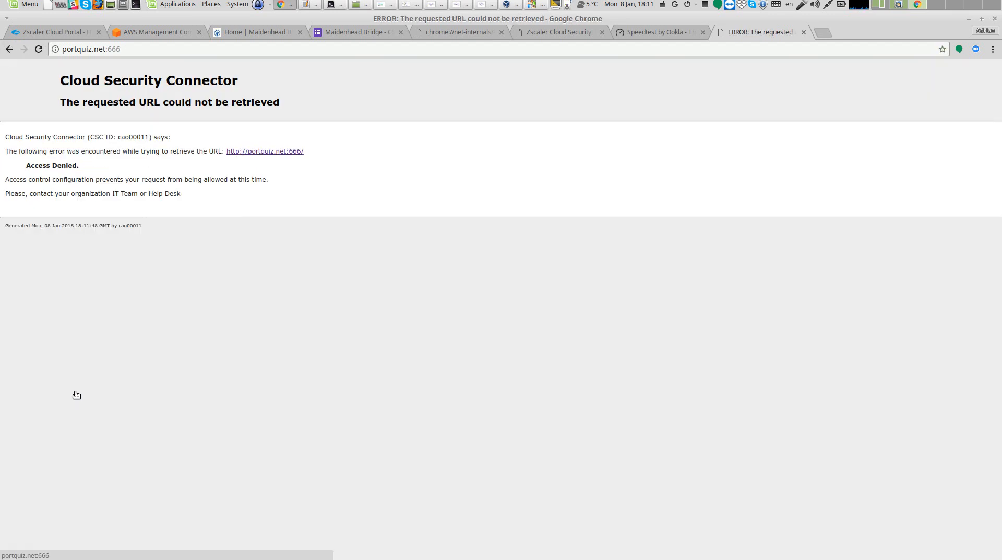
left_click(9, 49)
Test portquiz.net on port 9000, then try port 8 again
left_click(145, 52)
left_click(145, 52)
key("BackSpace")
key("BackSpace")
key("BackSpace")
key("BackSpace")
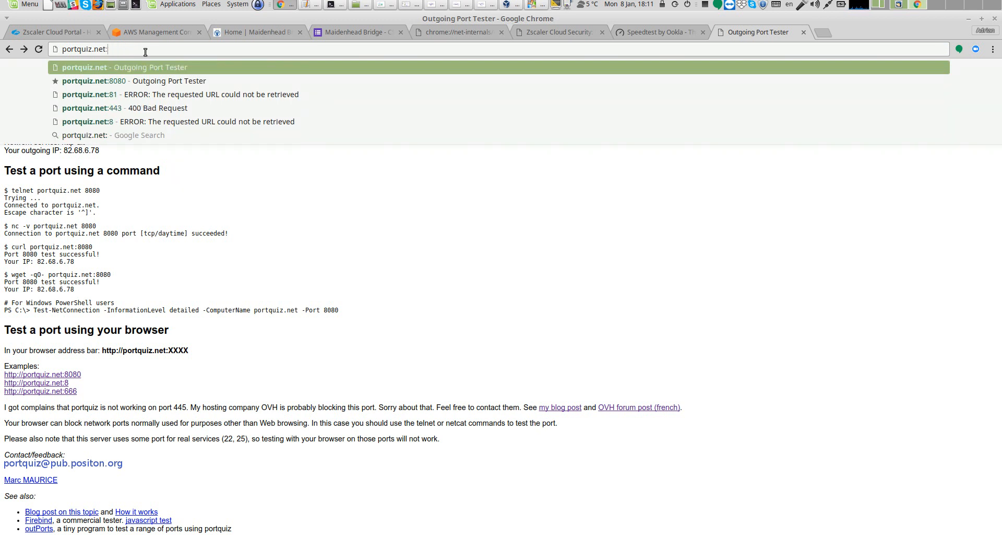
type("9000")
key("Return")
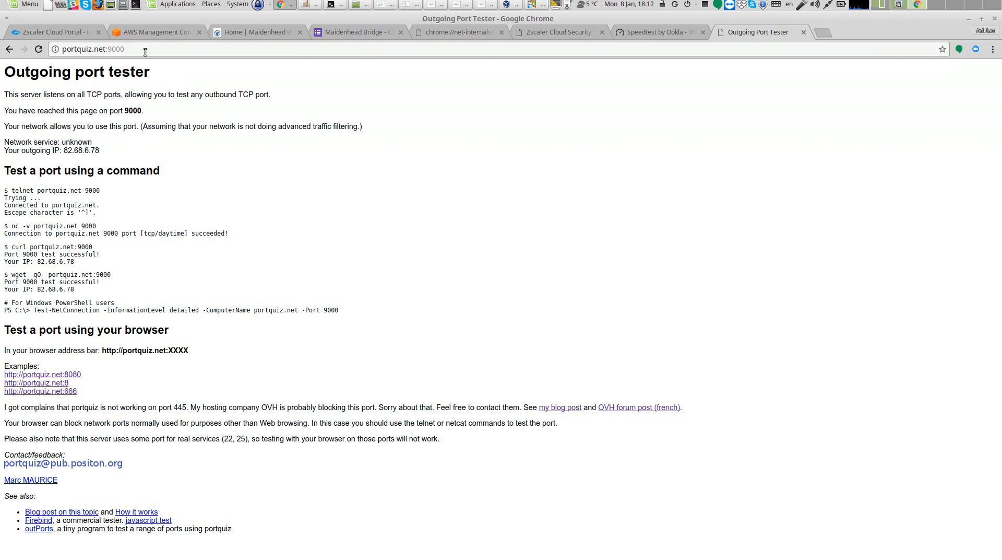
left_click(57, 384)
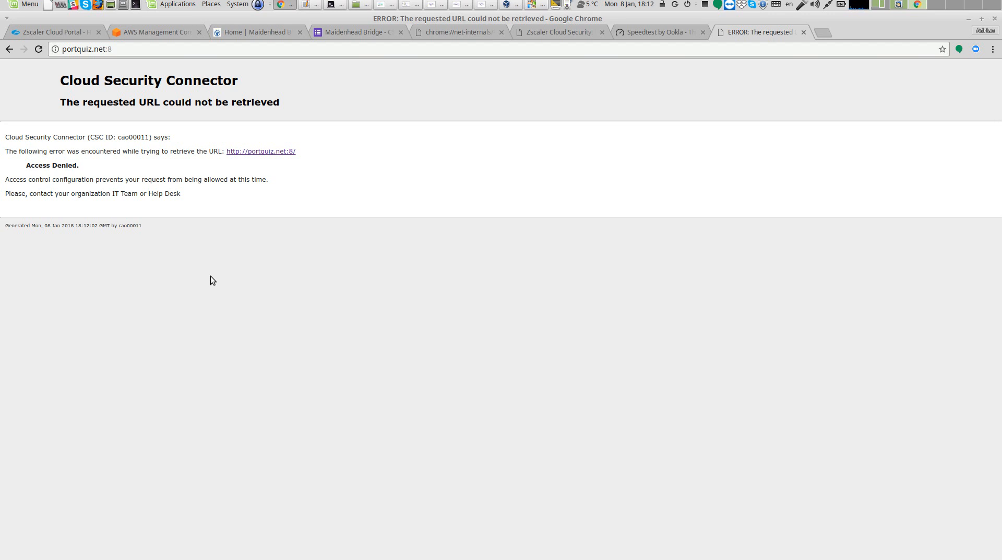
Open the bypass proxy status page at 192.168.1.67:3128
left_click(148, 53)
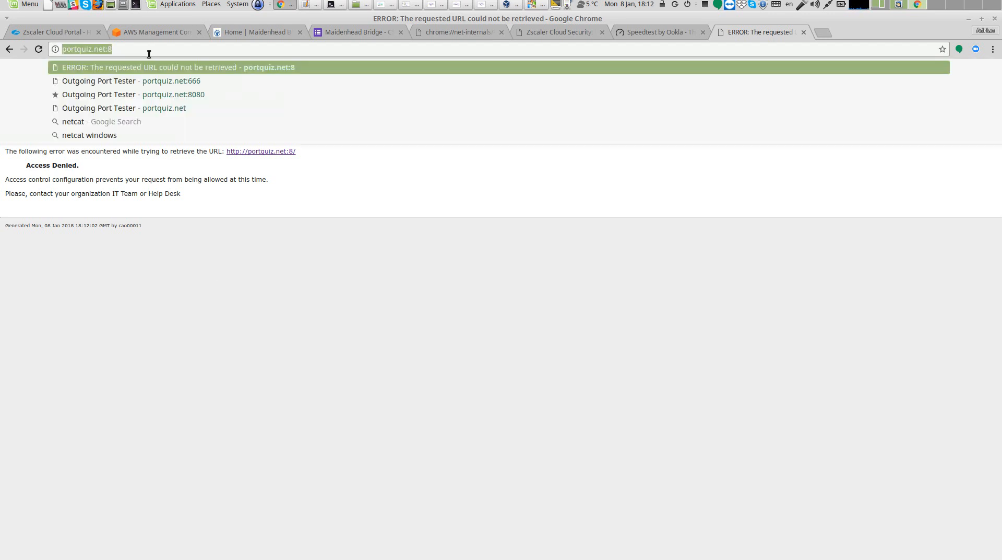
type("192.1")
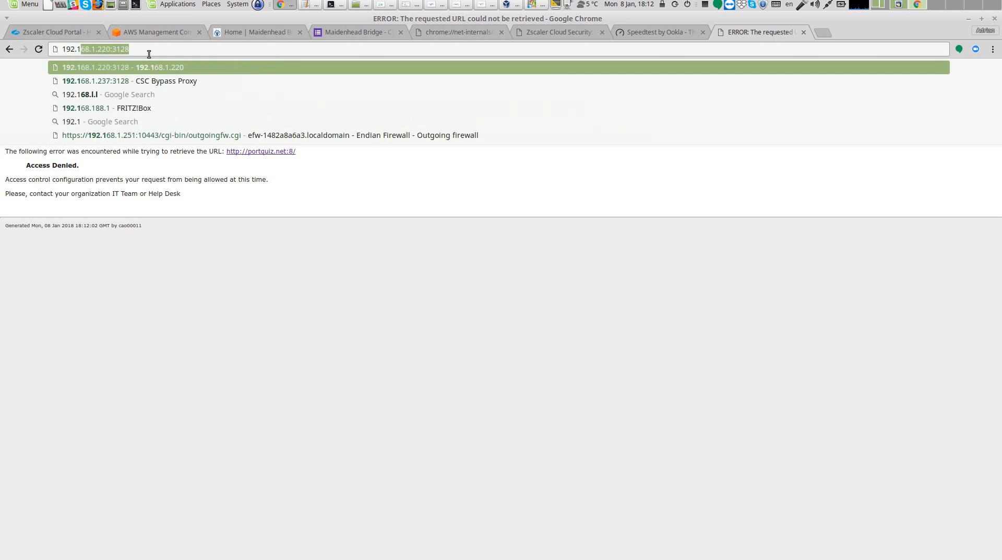
type("68.1.220")
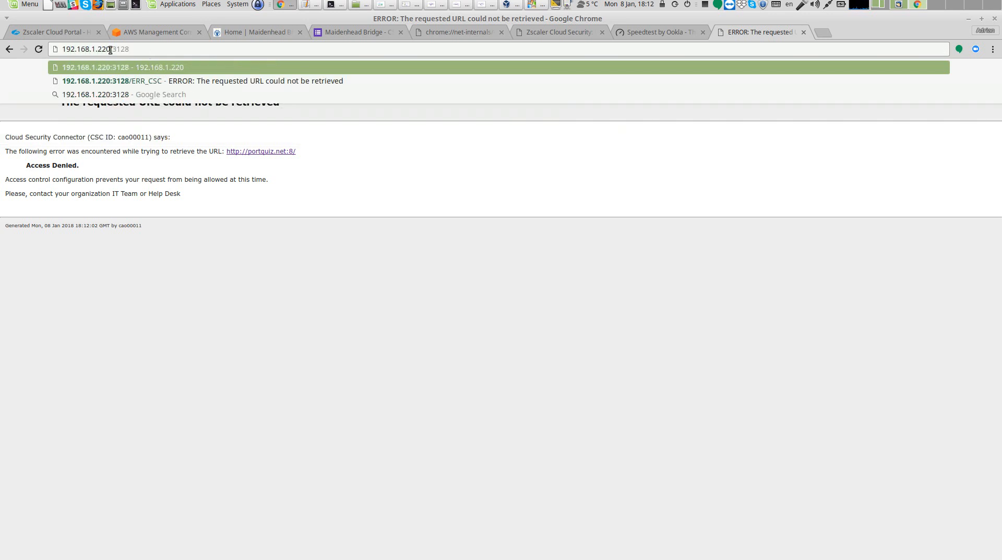
key("Left")
key("BackSpace")
key("BackSpace")
key("BackSpace")
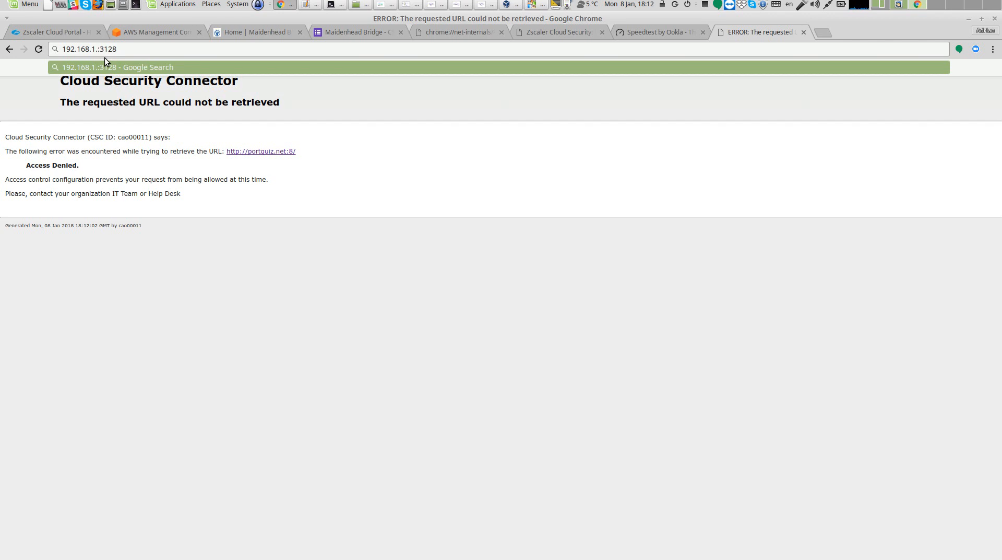
type("67")
key("Return")
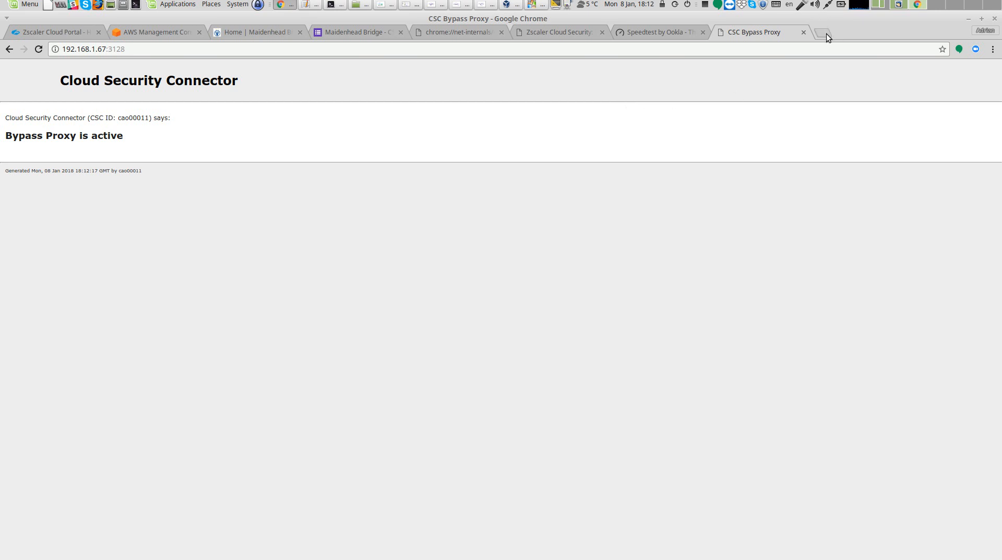
Review the architecture diagram, then open EC2 Managed Instances in the AWS Management Console
left_click(490, 7)
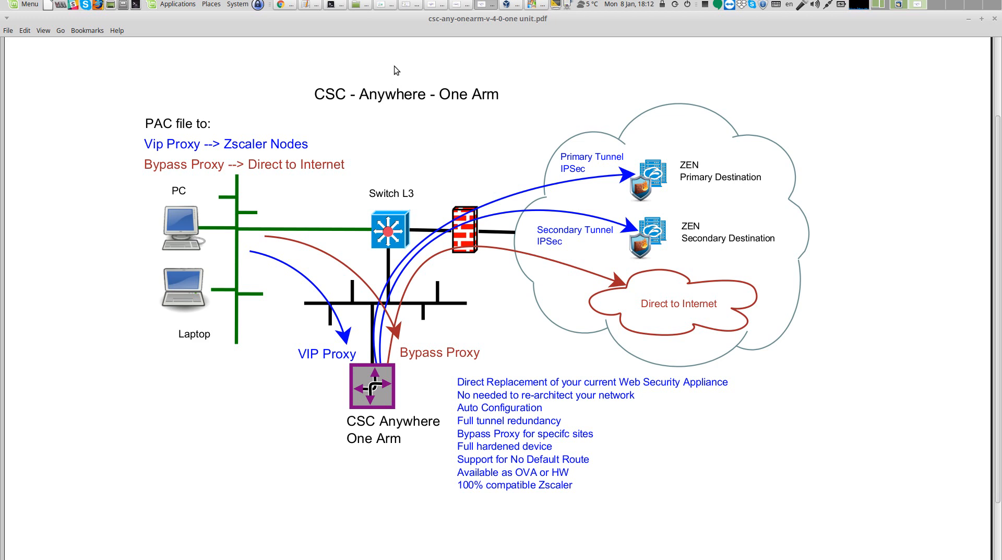
left_click(338, 5)
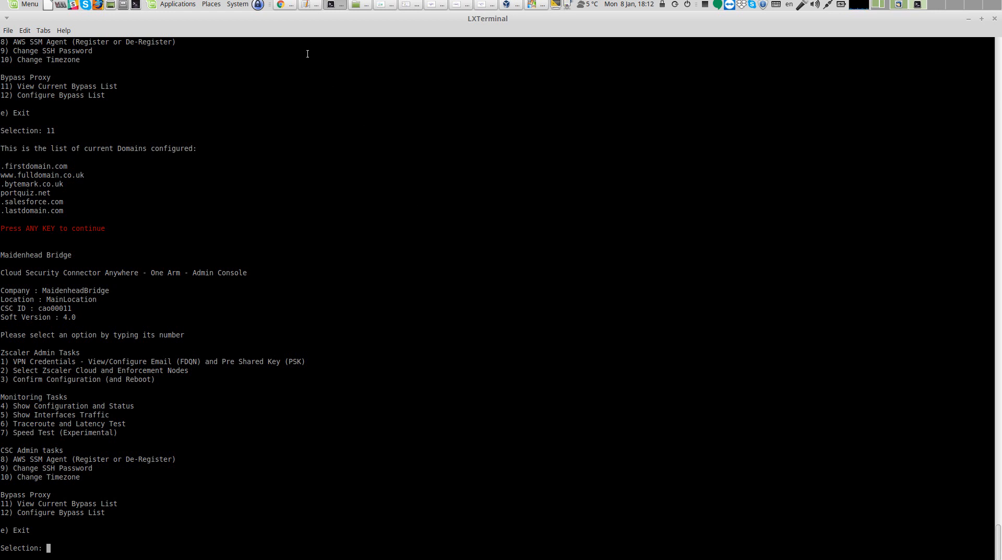
left_click(281, 7)
left_click(144, 32)
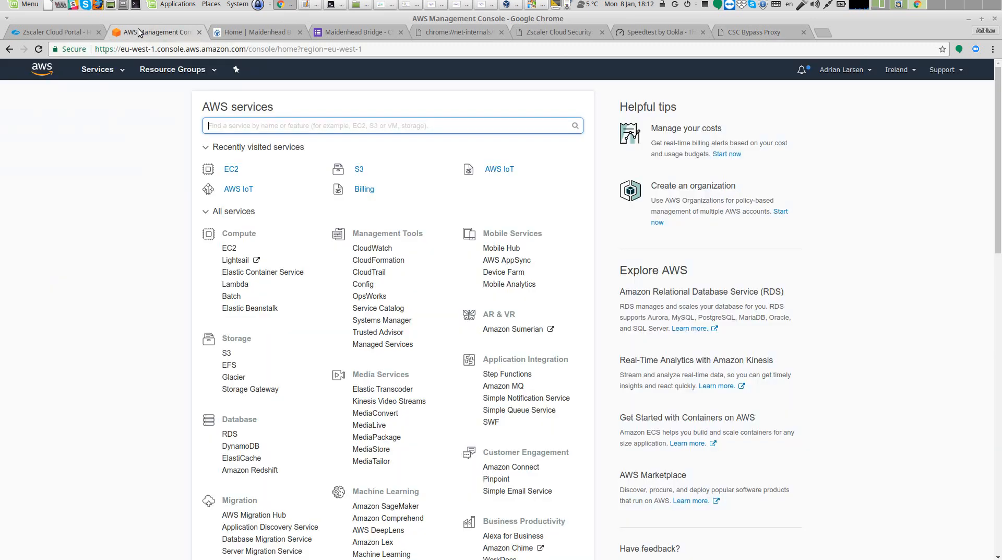
left_click(229, 170)
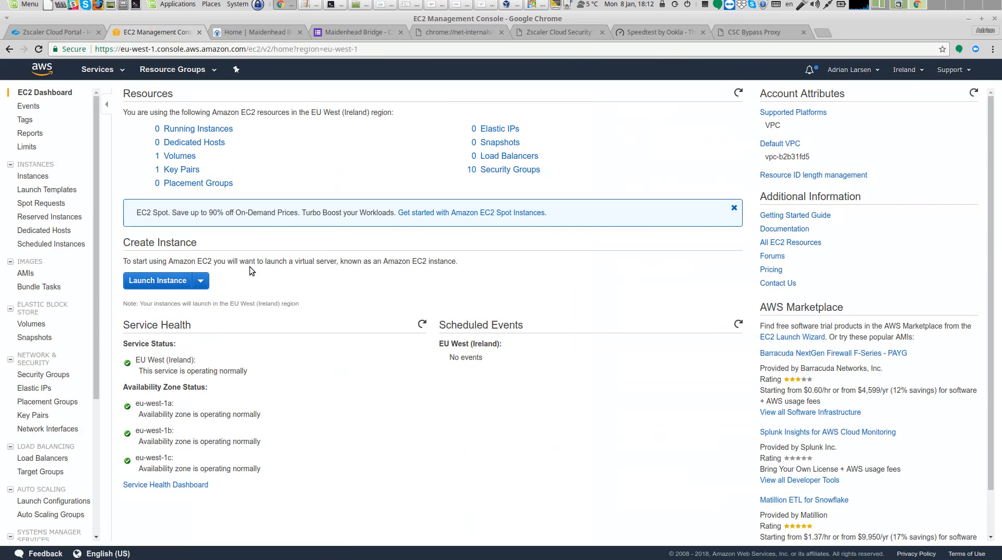
scroll(66, 337, "down", 5)
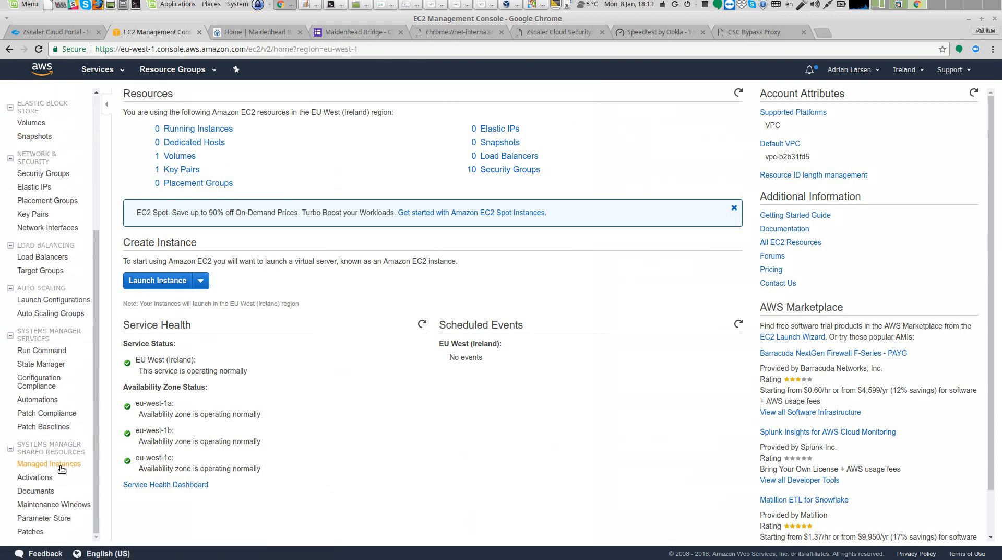
left_click(64, 467)
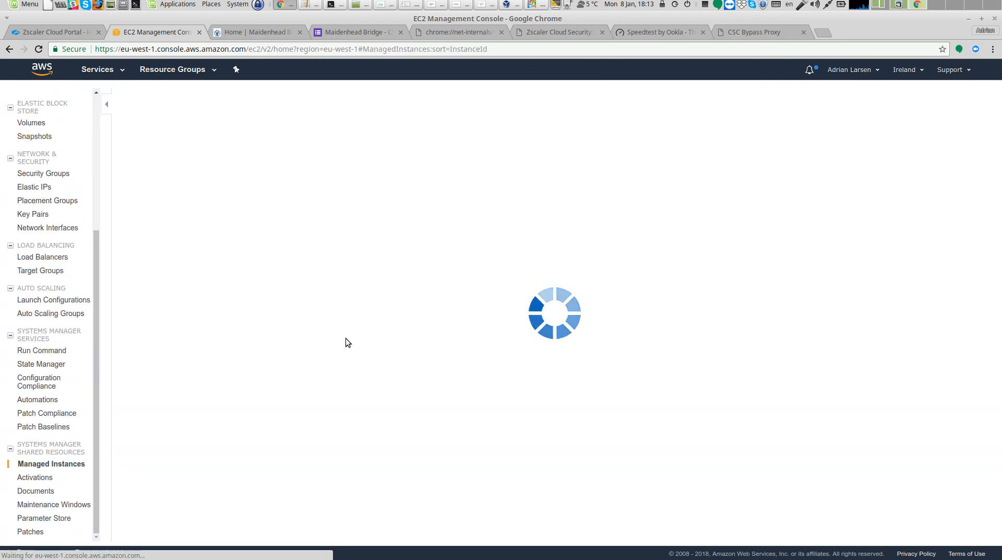
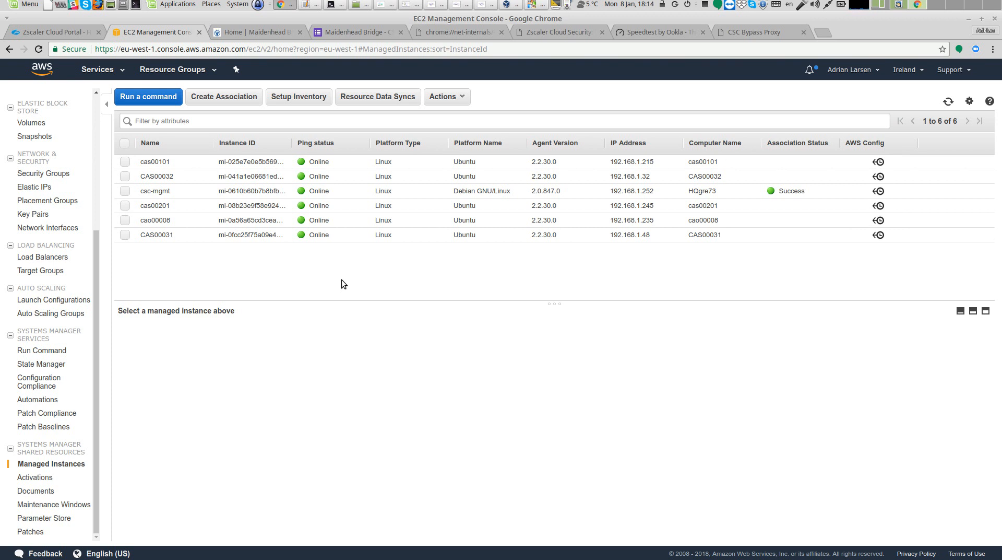
Create a new activation described cao00011 with an instance limit of 10 and an expiry date of 2018-01-11
left_click(46, 481)
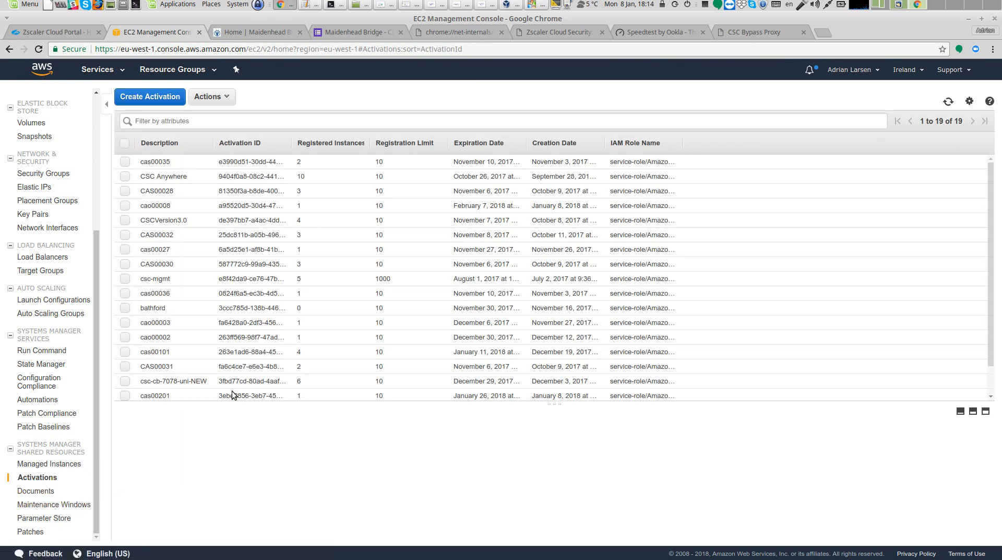
left_click(165, 97)
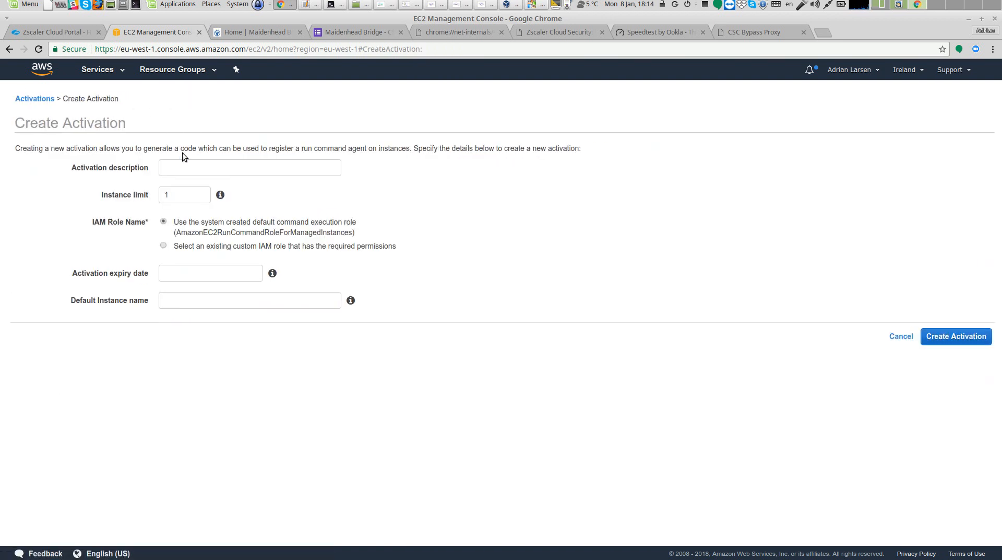
left_click(190, 167)
type("cao")
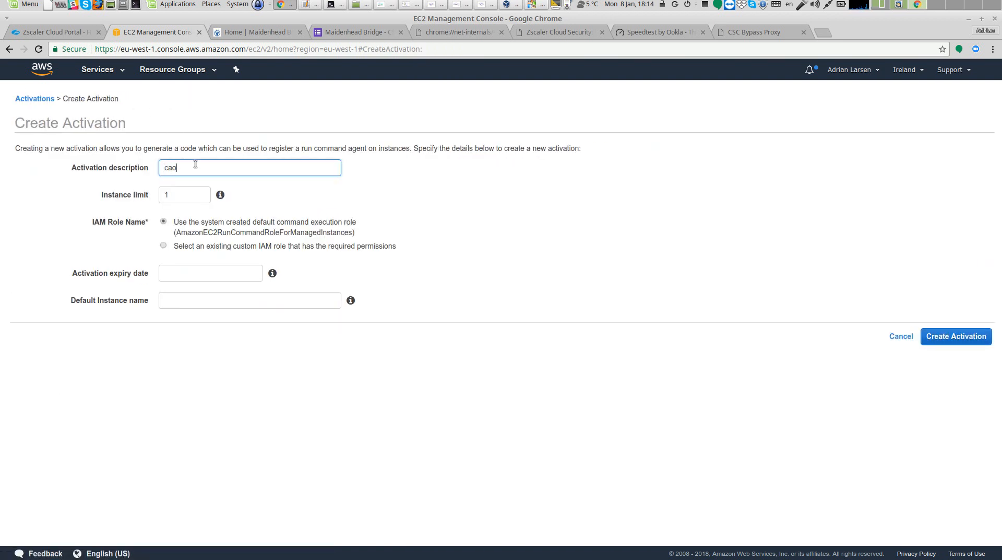
type("00011")
left_click(191, 194)
type("0")
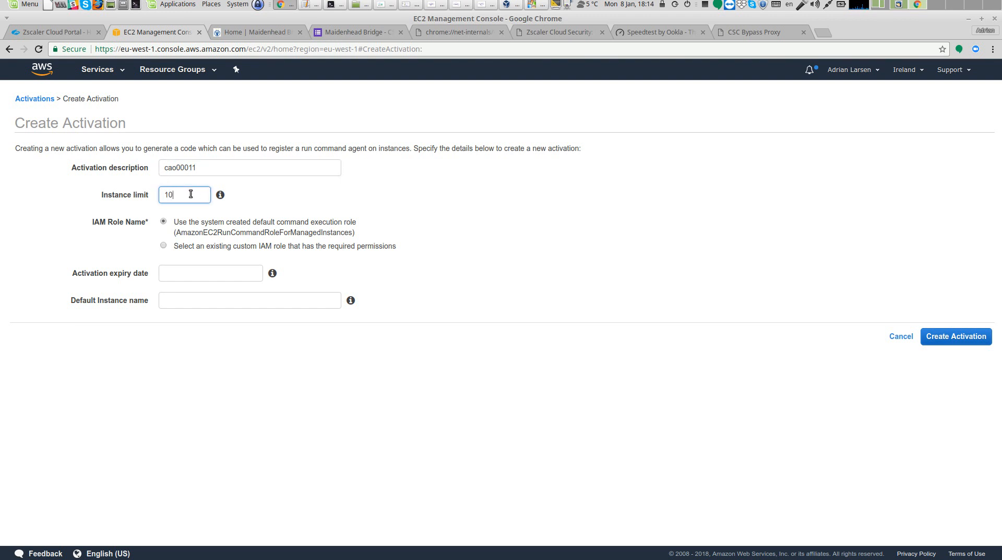
left_click(189, 278)
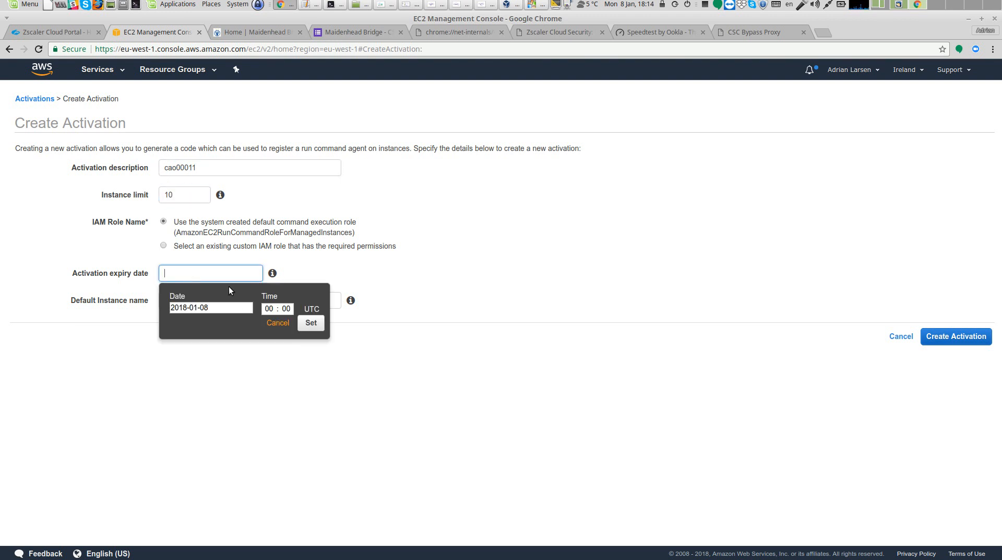
left_click(247, 312)
left_click(241, 362)
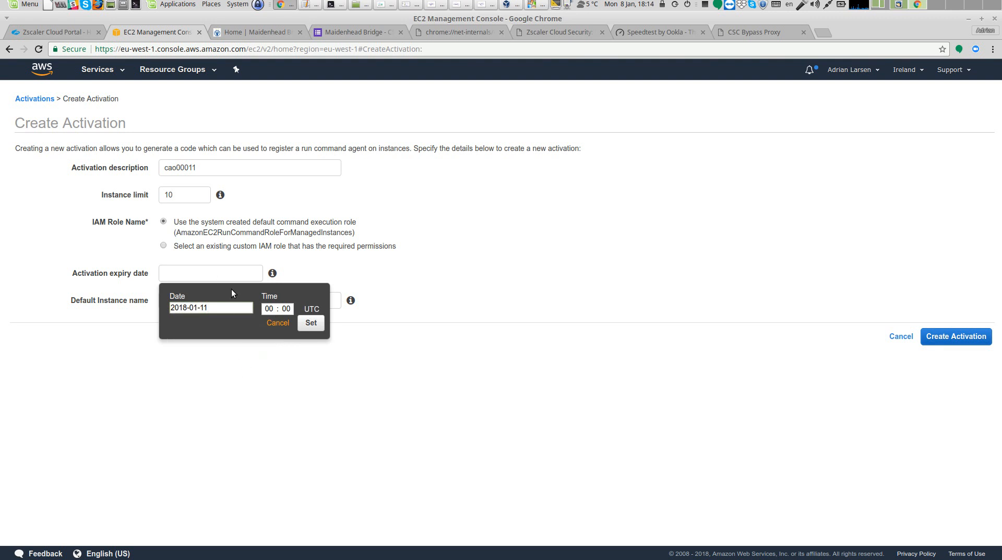
left_click(311, 324)
Set the default instance name to cao00011 and create the activation
left_click(220, 301)
type("ca00")
key("BackSpace")
key("BackSpace")
type("o")
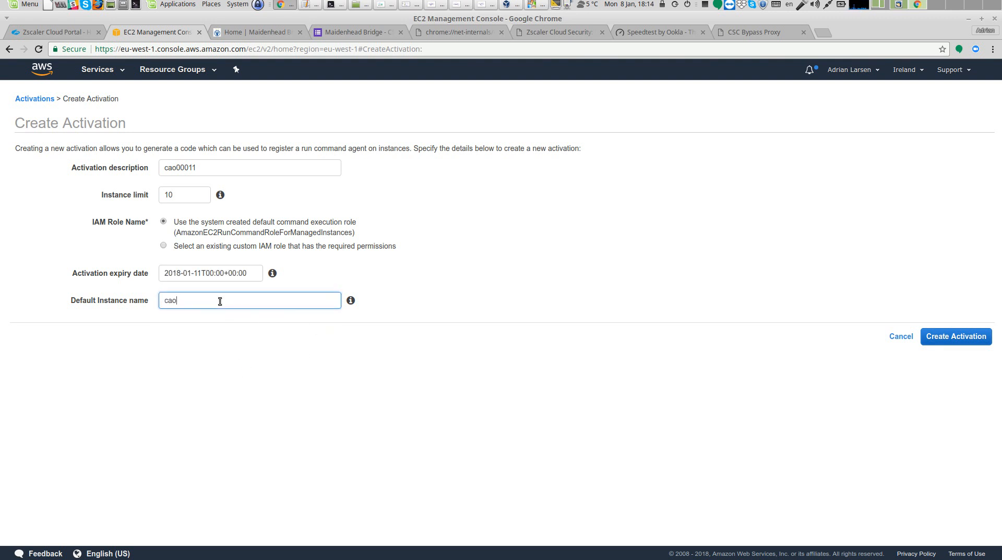
type("00011")
left_click(929, 337)
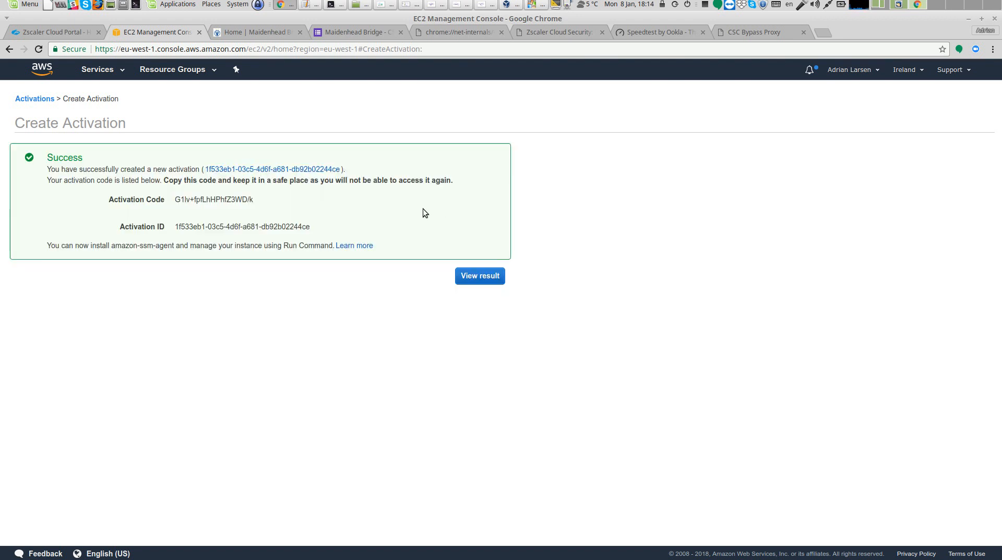
Copy the new activation code and activation ID into a new unsaved text editor document
left_click_drag(109, 199, 315, 235)
right_click(302, 224)
left_click(319, 232)
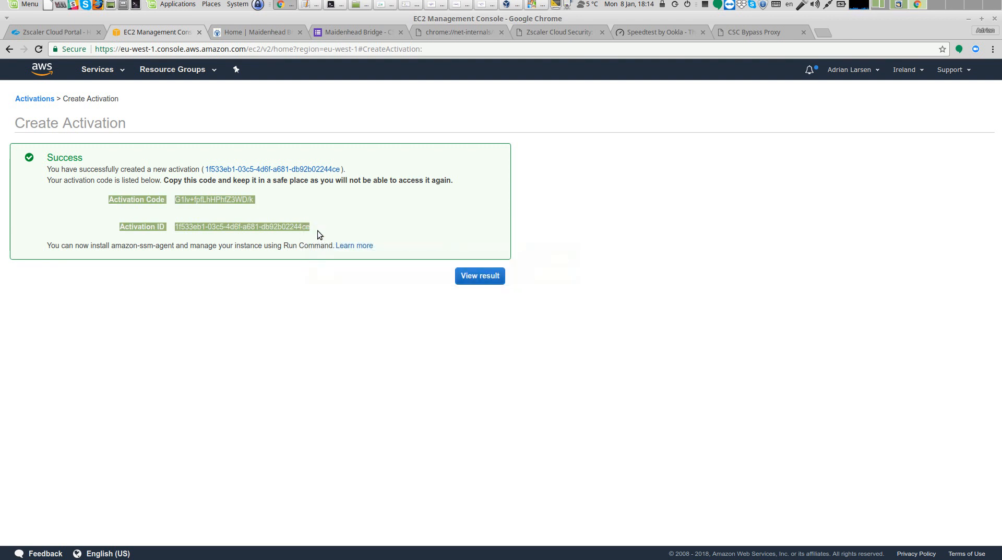
left_click(309, 5)
left_click(10, 47)
right_click(32, 93)
left_click(80, 158)
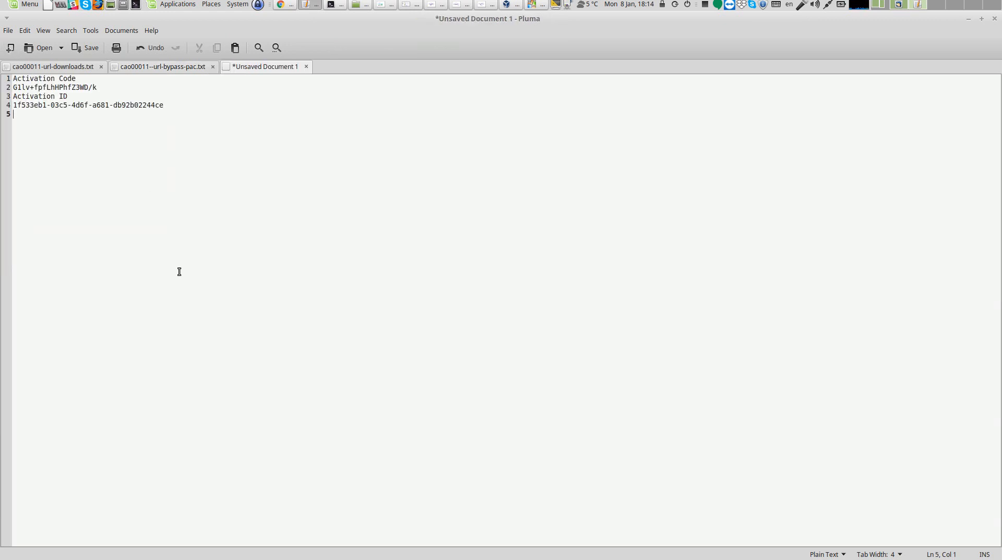
Copy the activation code line from the text editor and return to the connector terminal
left_click_drag(12, 87, 93, 87)
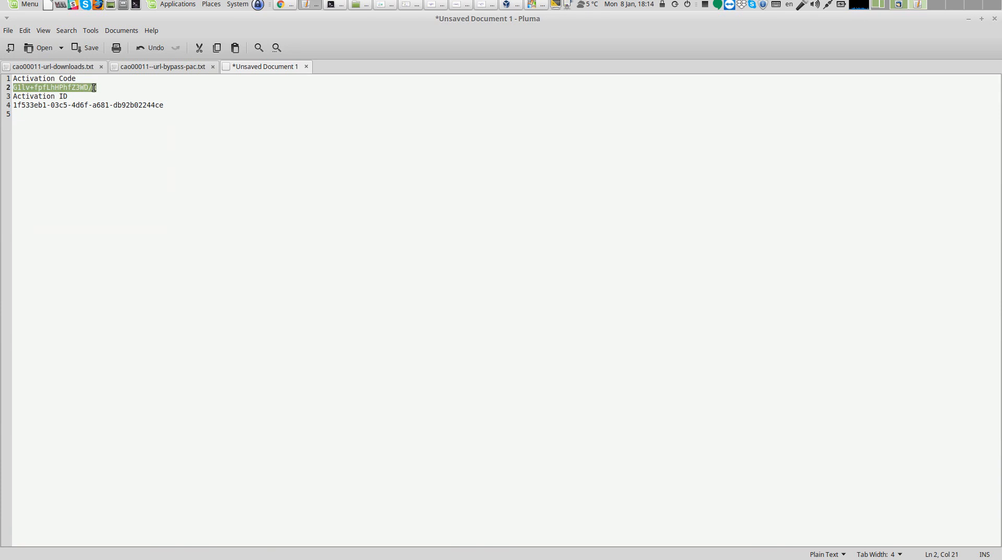
right_click(93, 87)
left_click(126, 141)
left_click(332, 6)
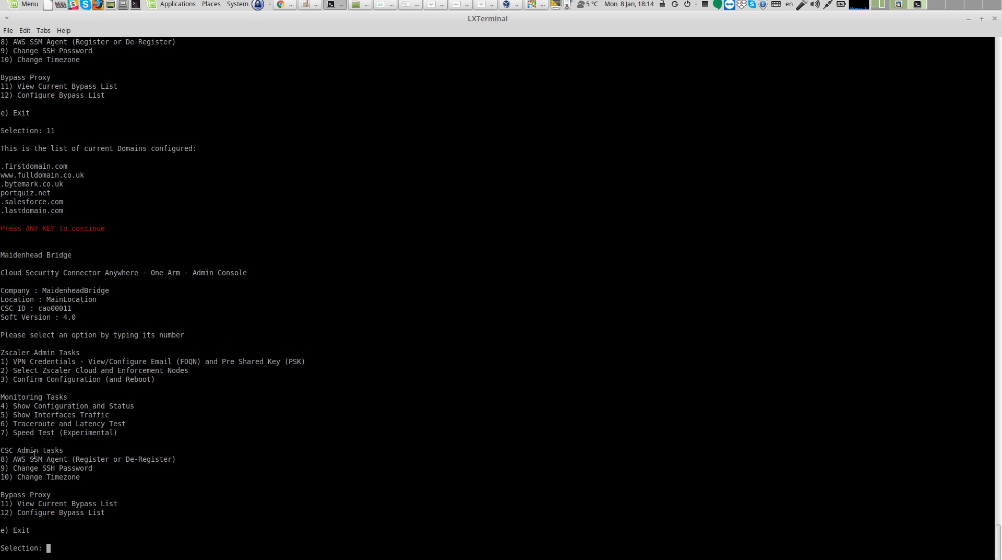
Choose the AWS SSM Agent option 8 in the admin console and confirm registering the agent
left_click_drag(11, 455, 175, 456)
left_click(218, 443)
type("8")
key("Return")
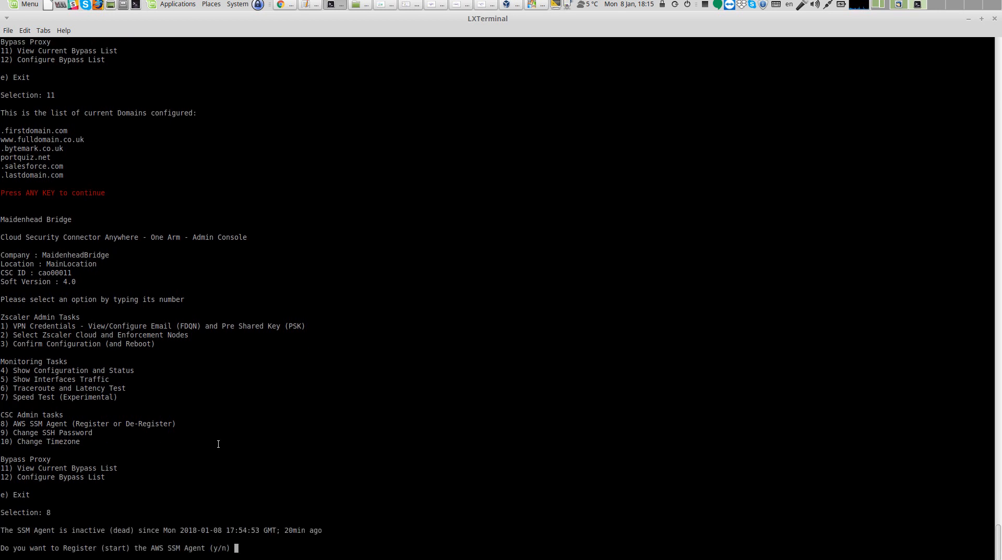
type("y")
key("Return")
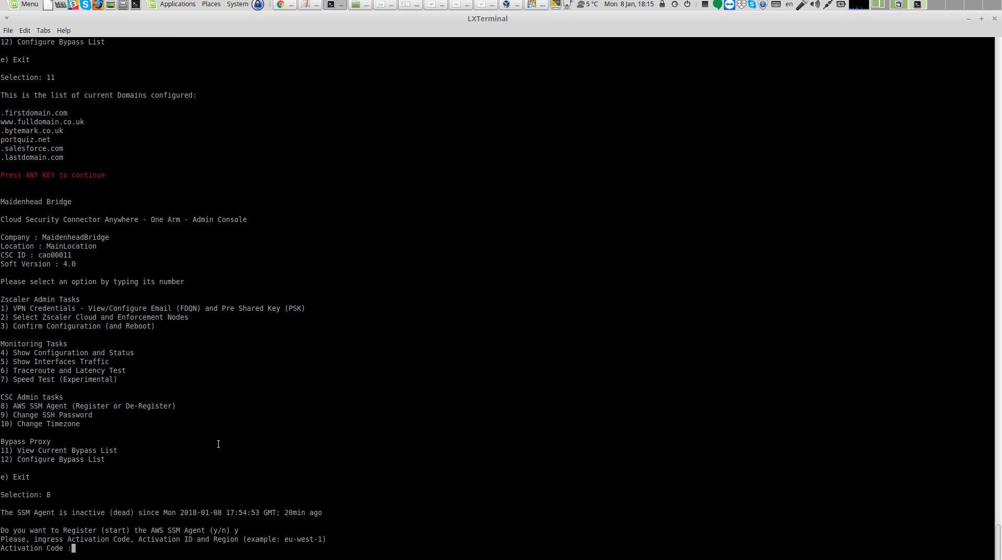
Paste the activation code at the terminal's activation code prompt
right_click(105, 540)
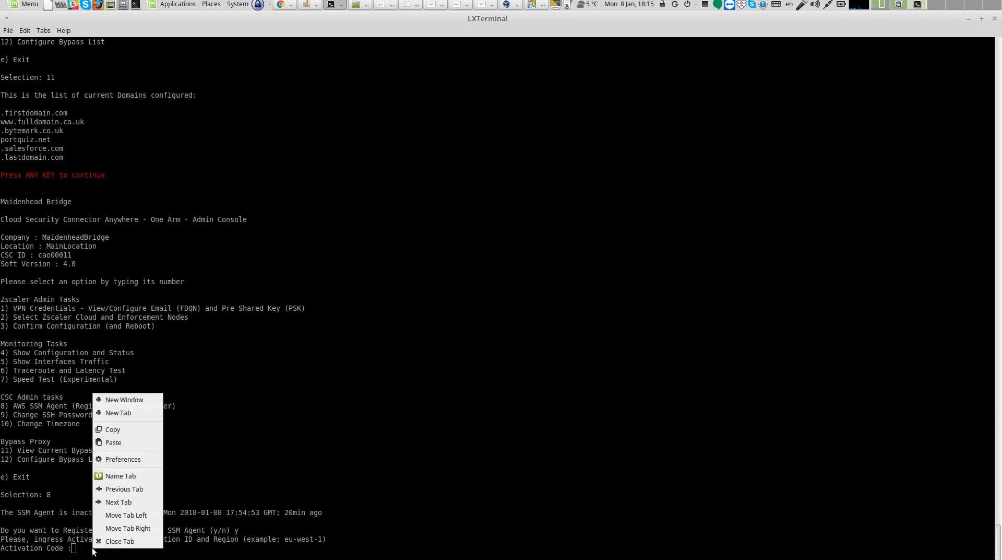
left_click(104, 444)
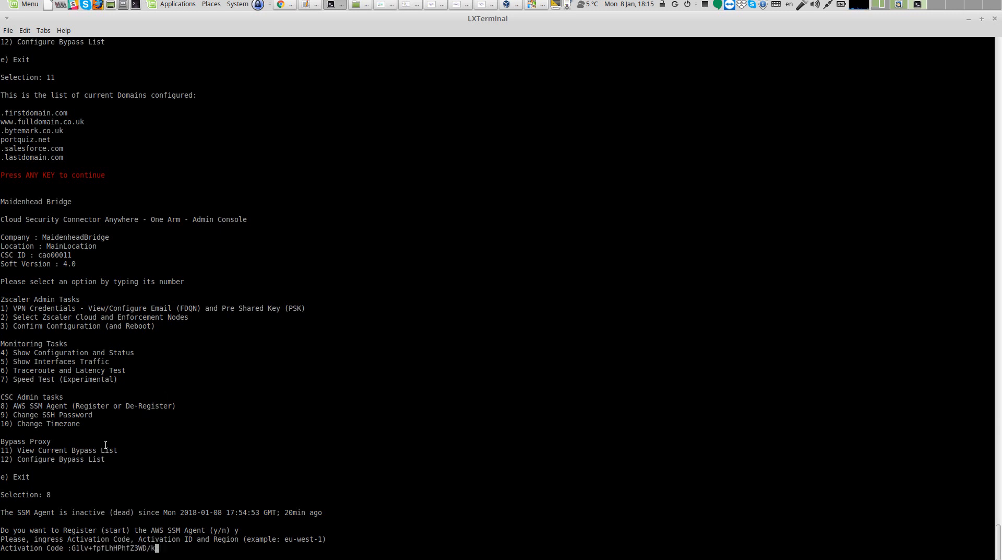
key("Return")
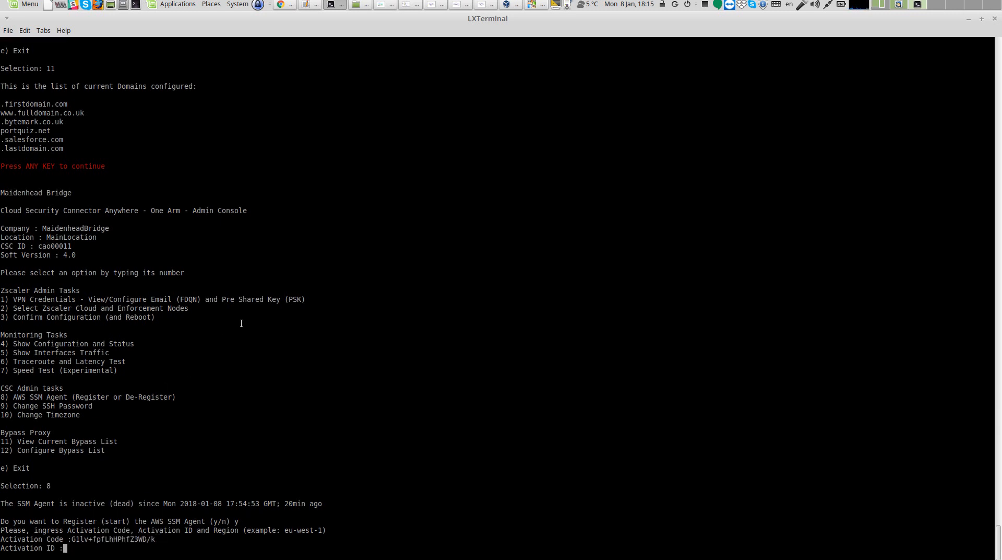
Copy the activation ID from the text editor and paste it at the terminal's activation ID prompt
left_click(315, 4)
left_click_drag(15, 105, 162, 106)
right_click(158, 105)
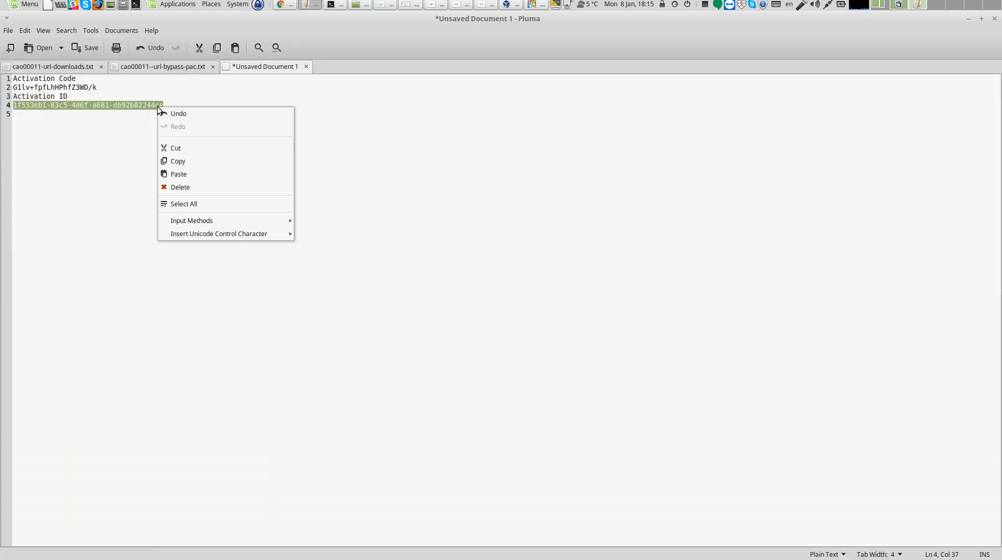
left_click(192, 154)
left_click(332, 6)
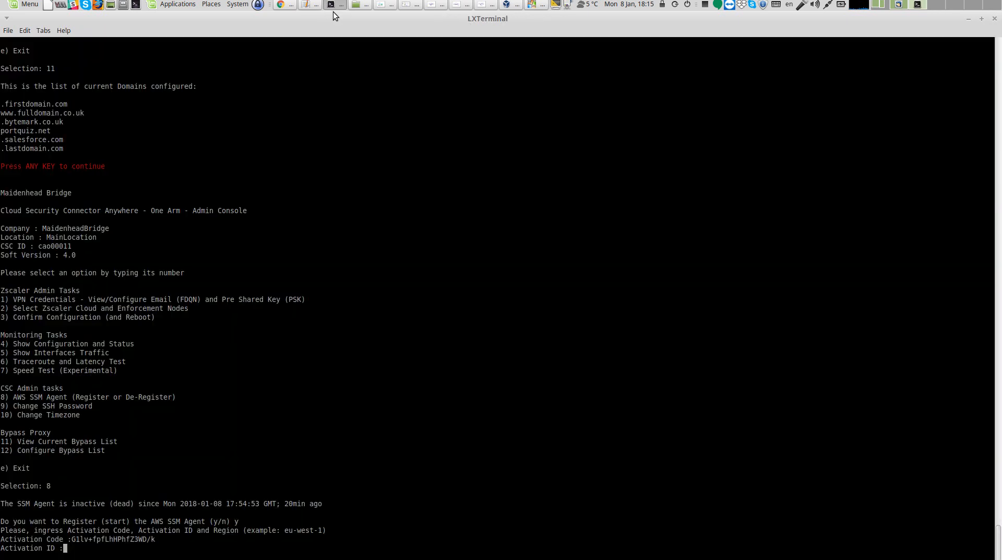
right_click(83, 547)
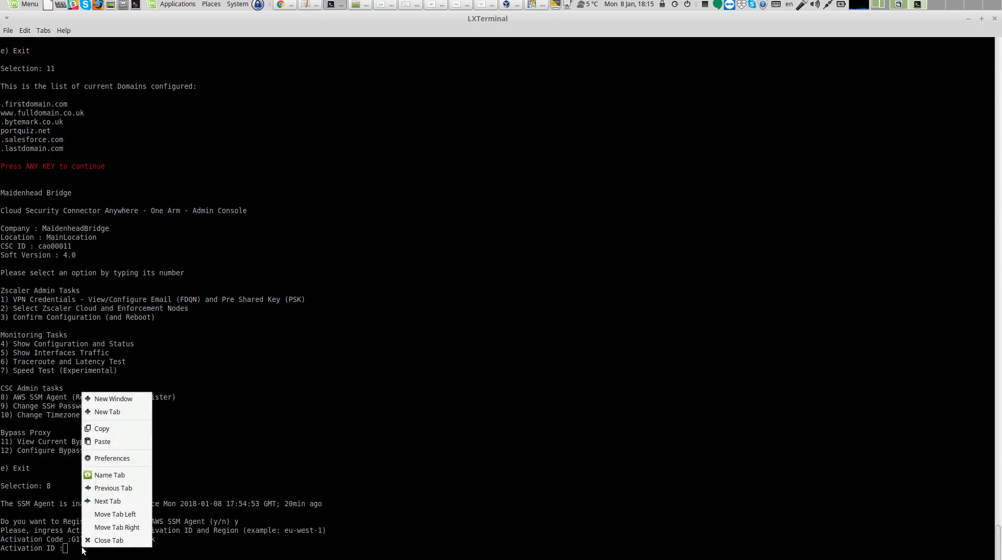
left_click(112, 442)
key("Return")
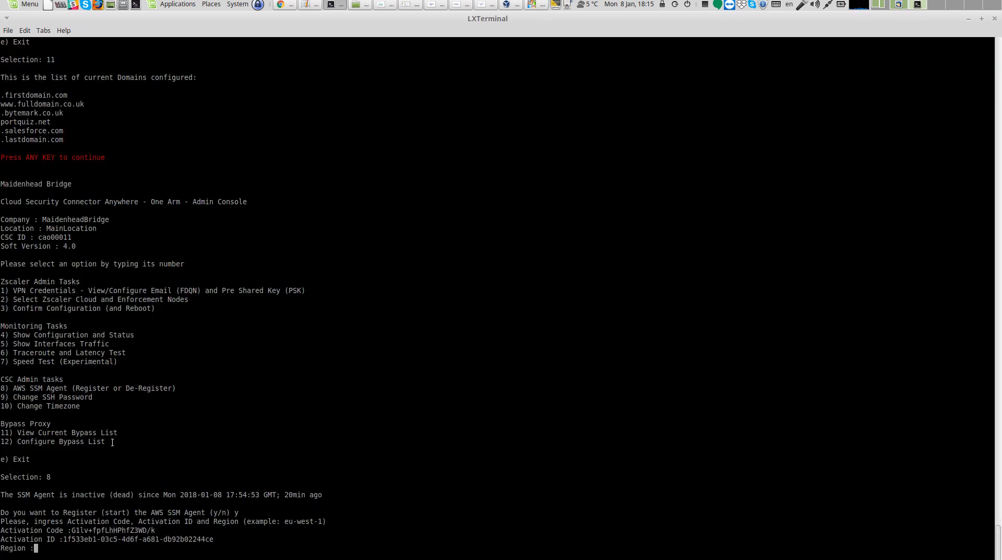
Copy the region eu-west-1 from the console address and enter it at the terminal's region prompt
left_click(281, 6)
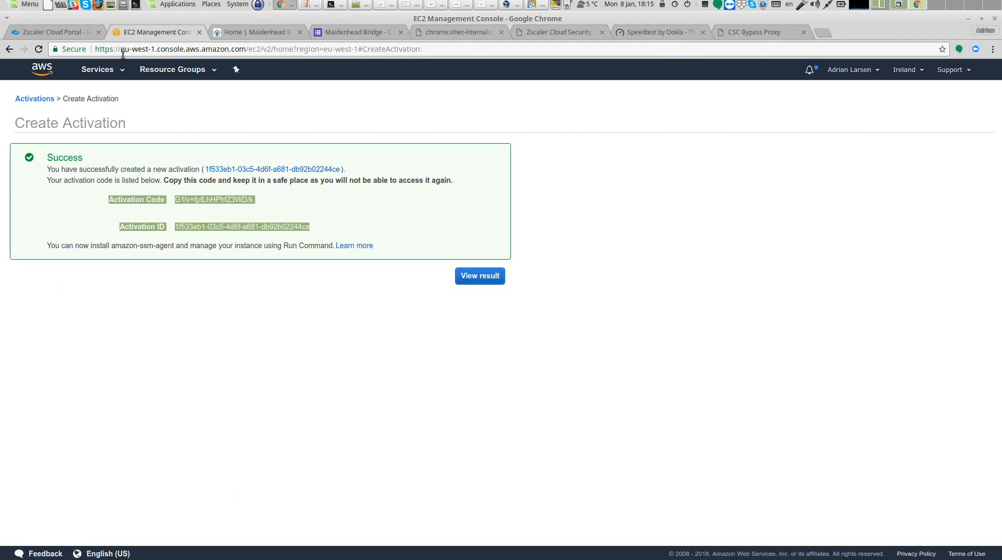
left_click_drag(121, 49, 152, 47)
right_click(146, 48)
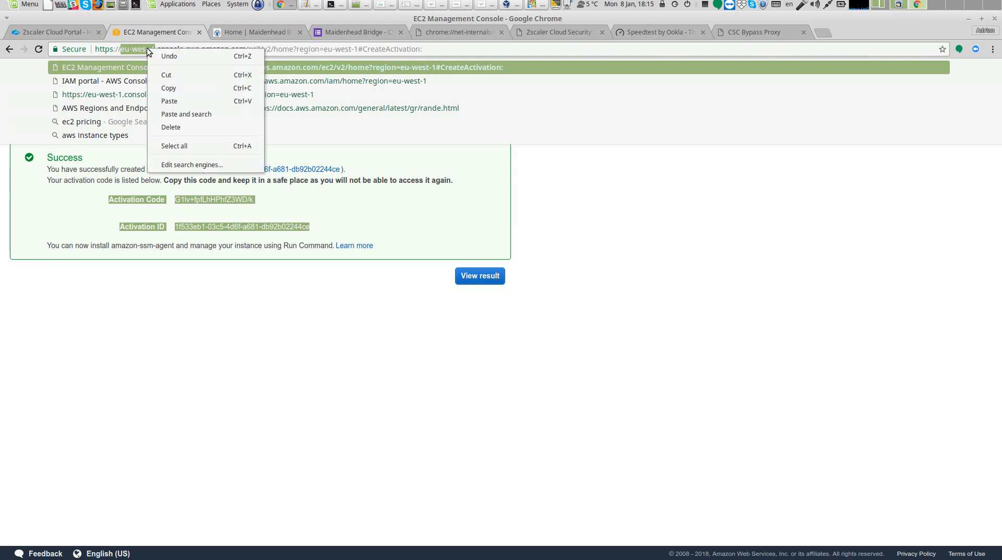
left_click(171, 87)
left_click(329, 7)
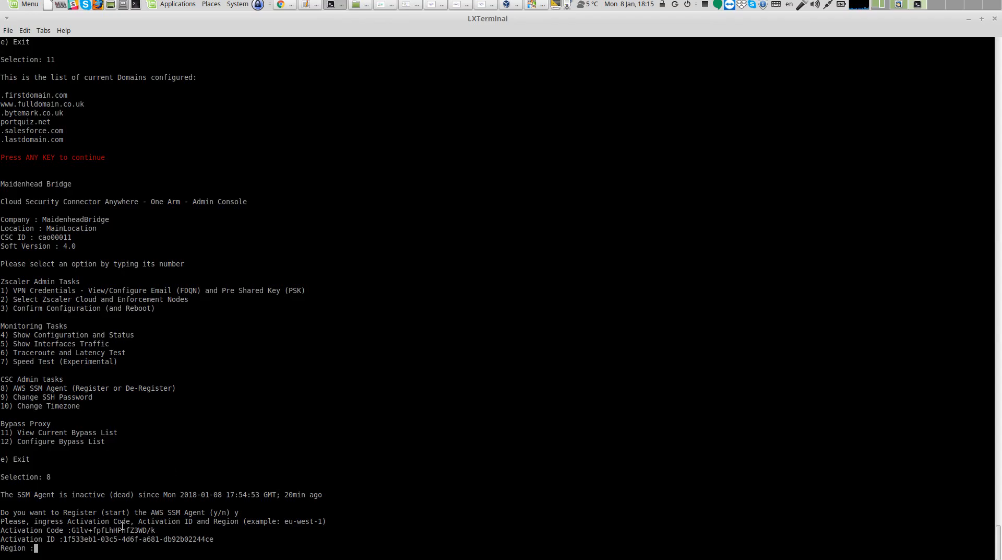
right_click(44, 547)
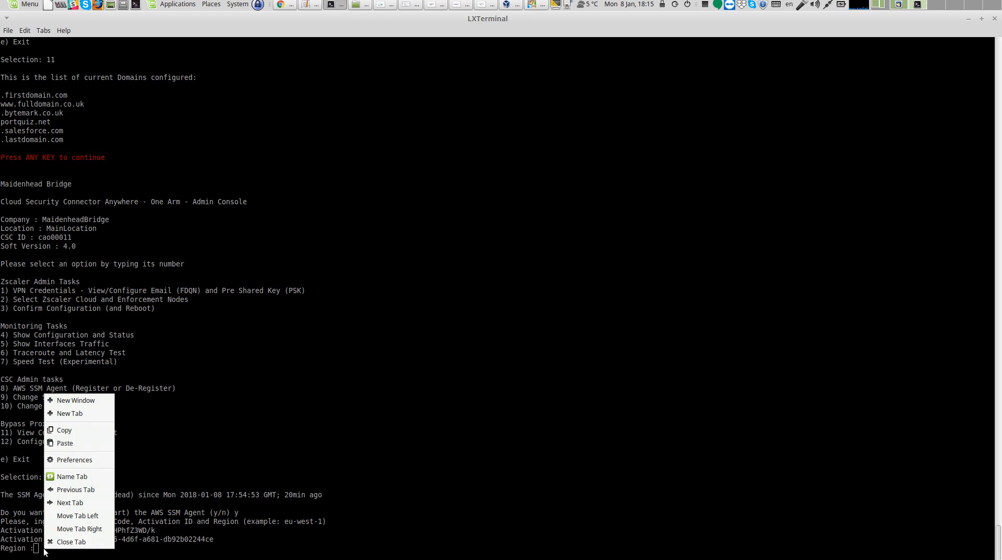
left_click(77, 444)
key("Return")
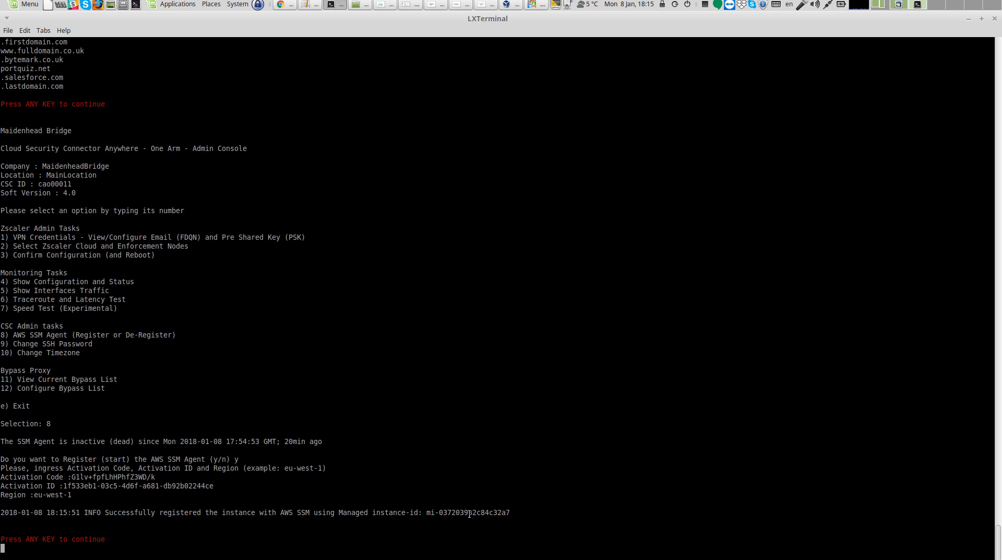
Select the reported managed instance ID and continue back to the admin menu
left_click_drag(428, 514, 518, 518)
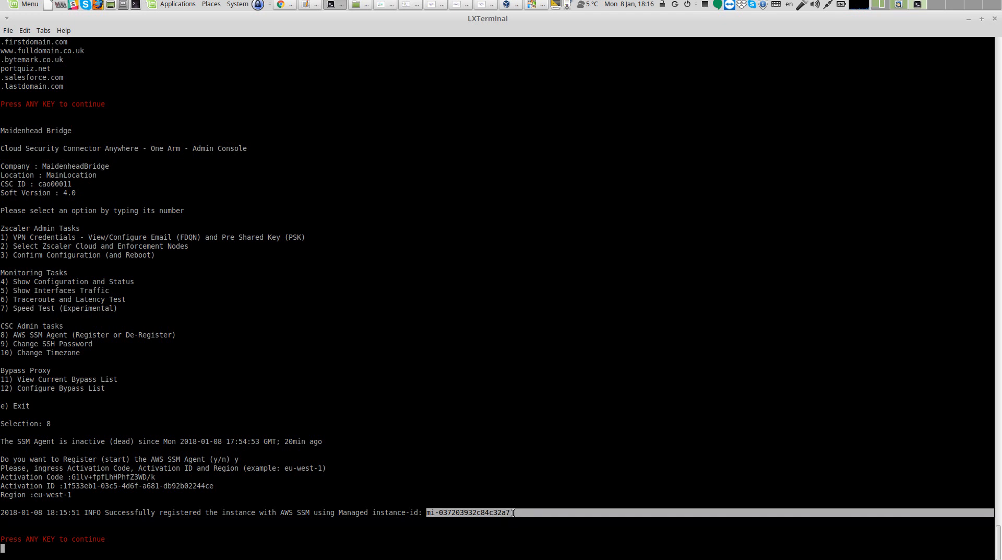
left_click(250, 531)
key("Return")
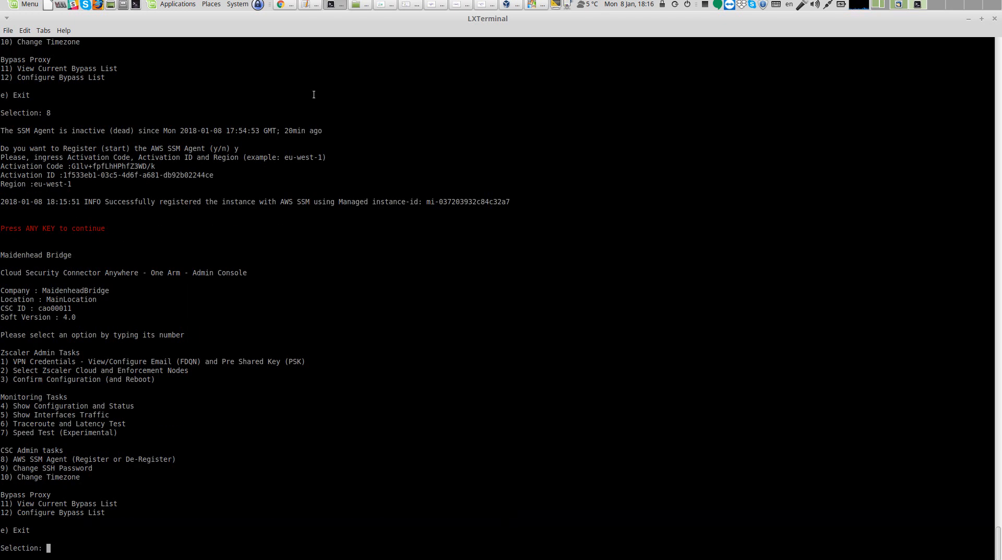
Return to the EC2 console and open Managed Instances
left_click(281, 5)
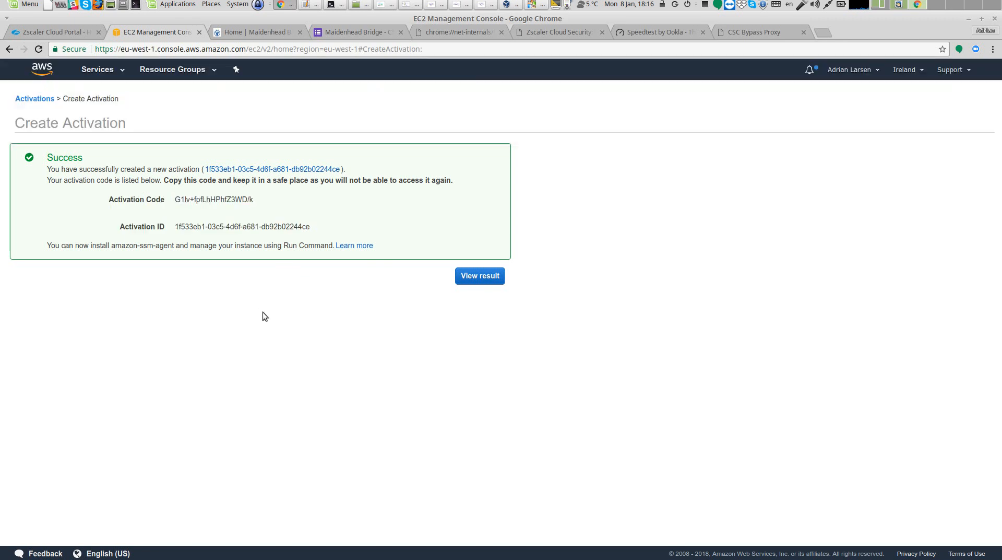
left_click(42, 72)
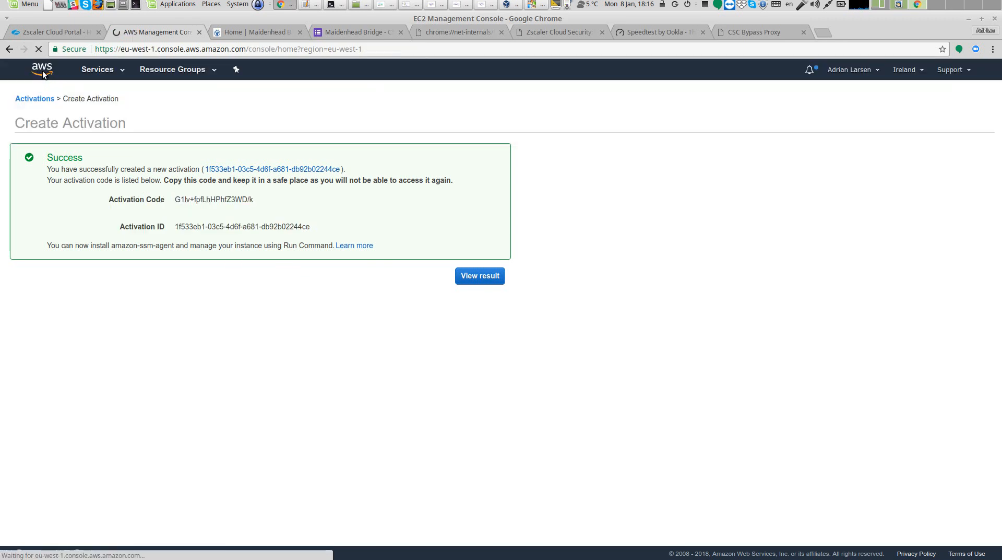
left_click(231, 169)
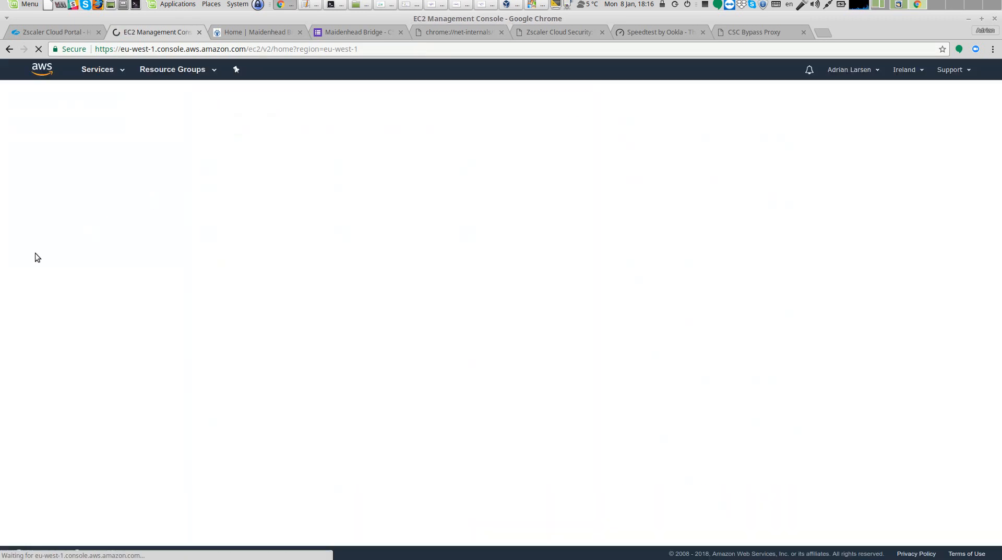
scroll(39, 295, "down", 5)
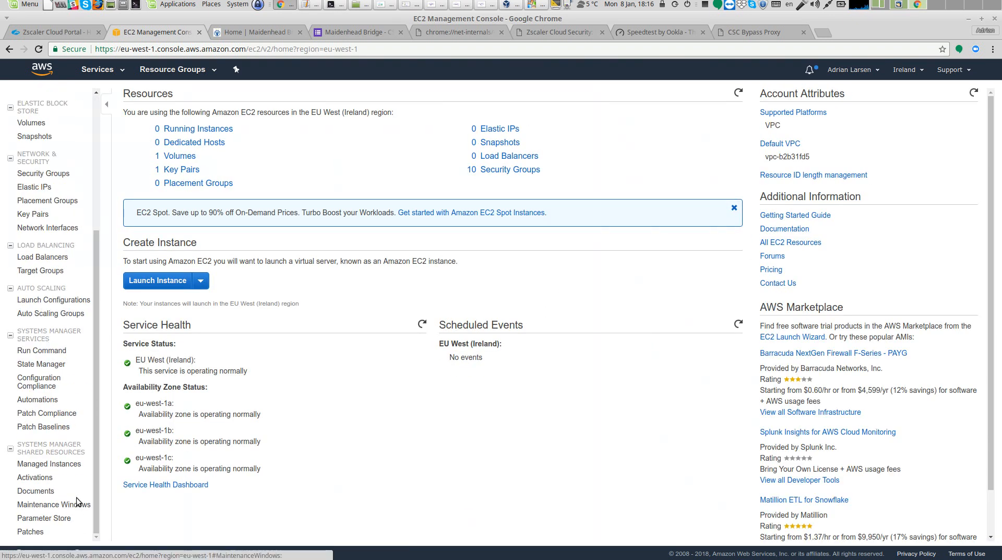
left_click(62, 466)
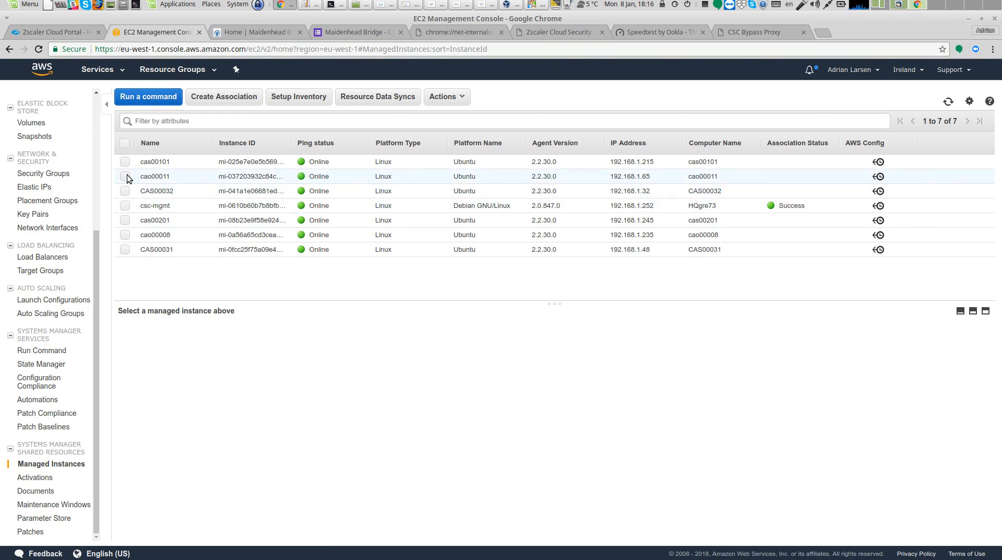
Start a new Run Command and choose the cas-3.2-mt4 document from the documents owned by me
left_click(166, 100)
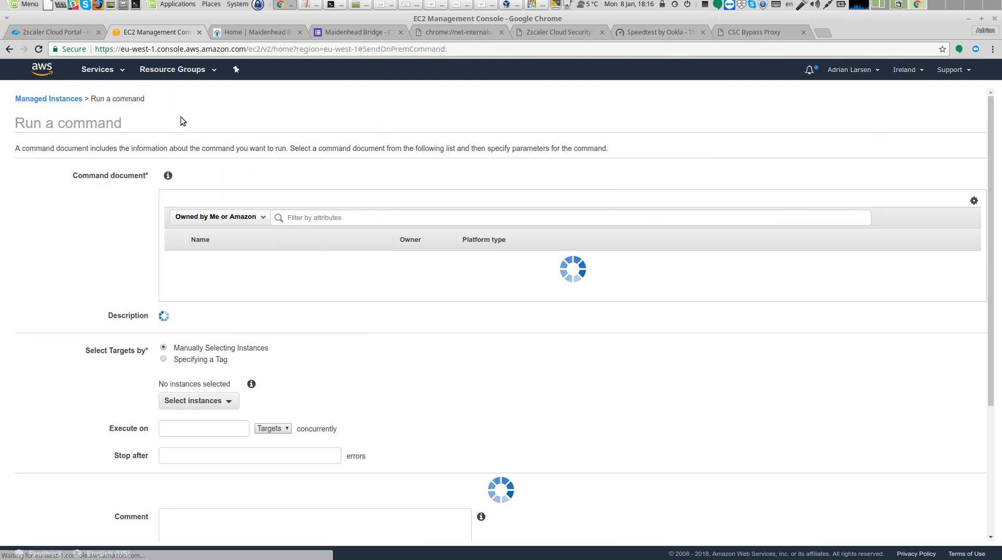
left_click(260, 217)
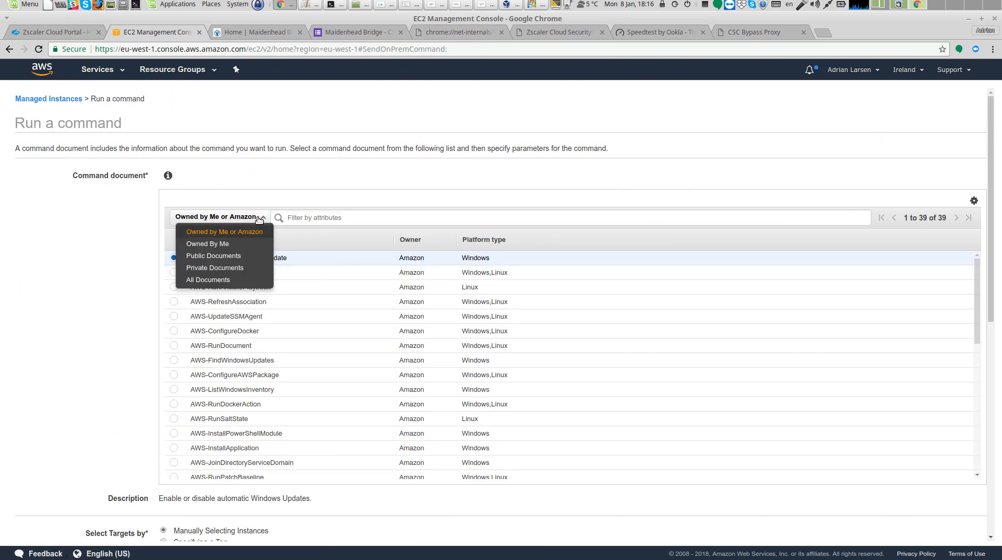
left_click(237, 244)
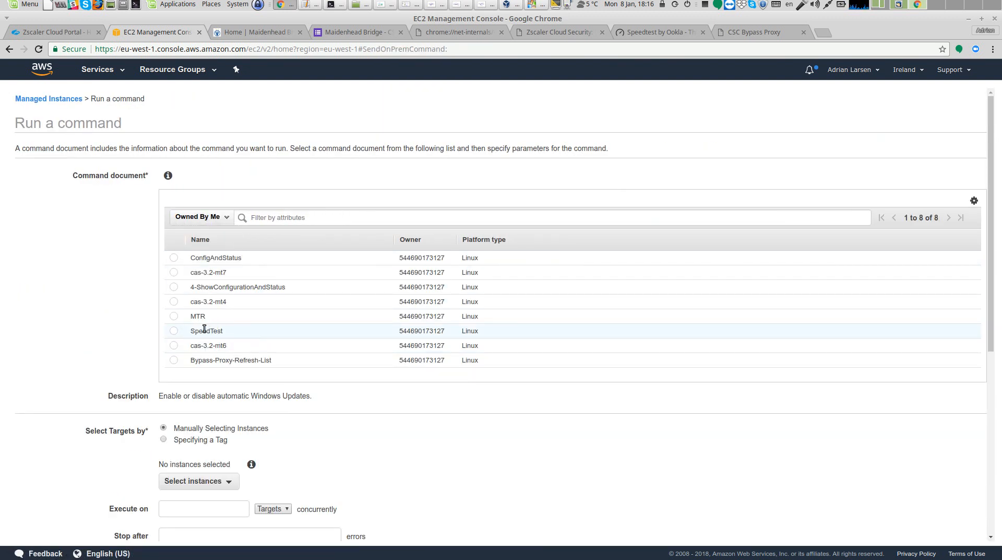
left_click(176, 301)
Target the cao00011 managed instance and run the command
scroll(89, 393, "down", 3)
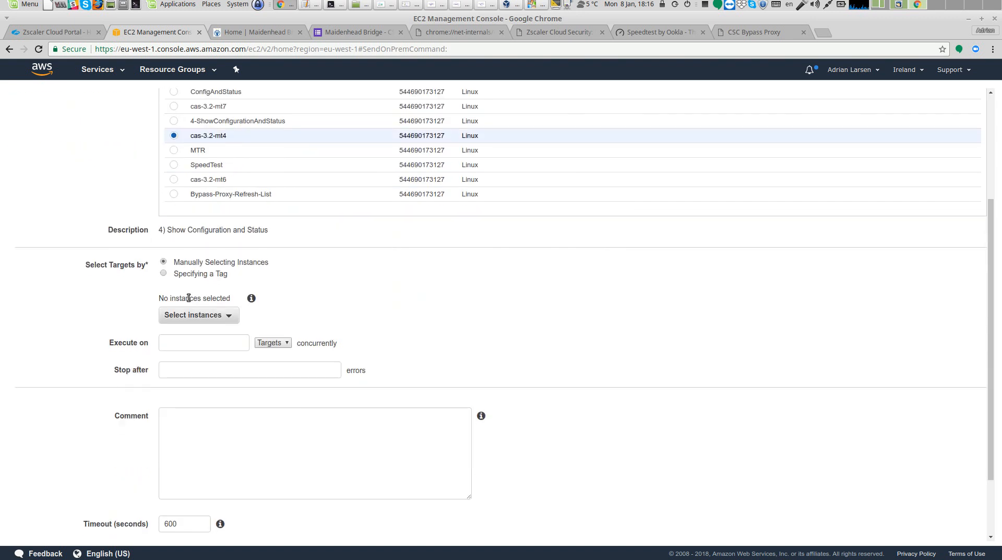
left_click(222, 315)
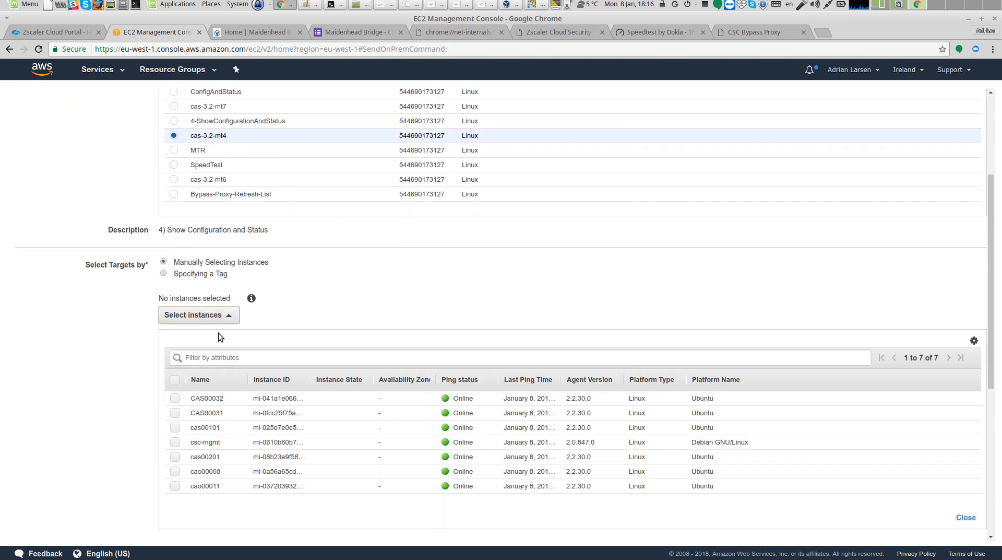
scroll(61, 422, "down", 3)
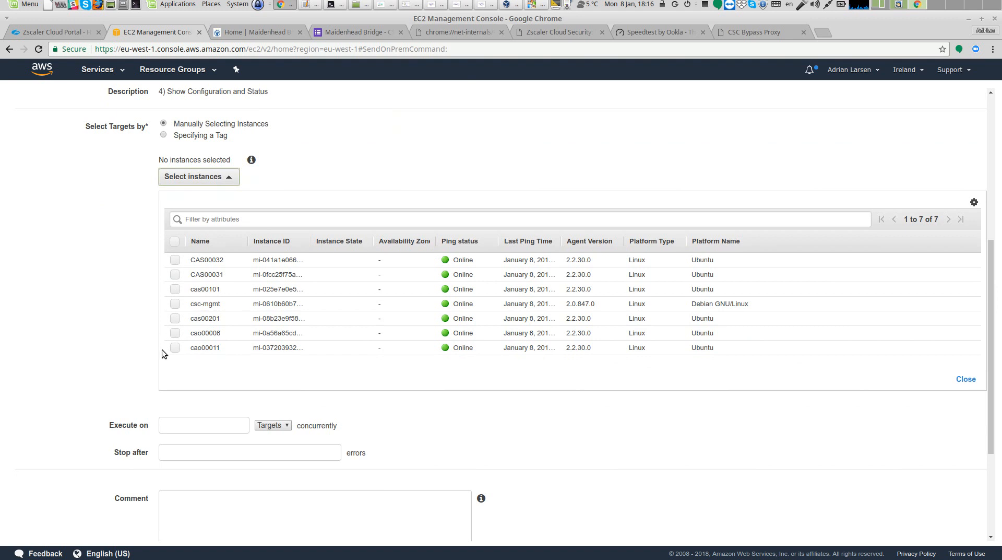
left_click(175, 348)
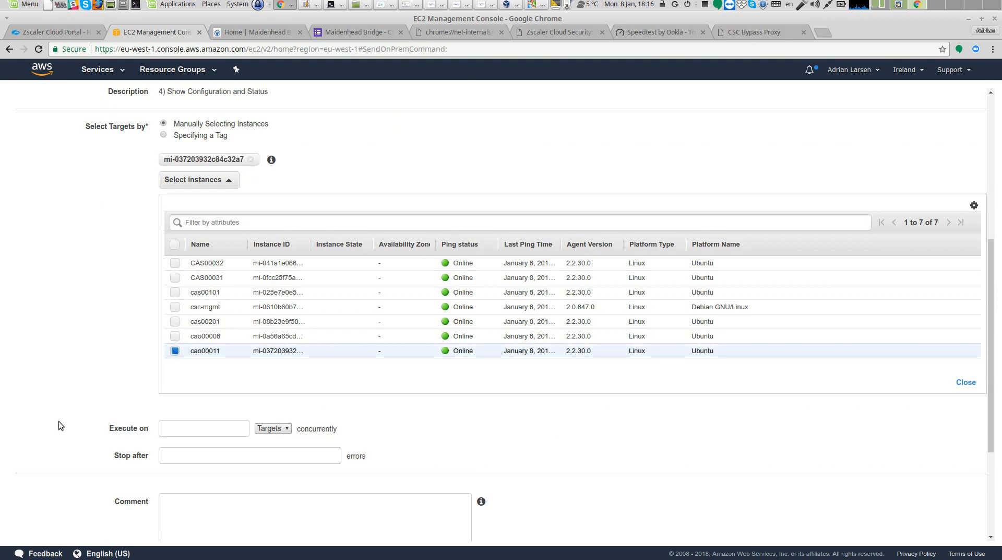
scroll(58, 421, "down", 3)
left_click(972, 529)
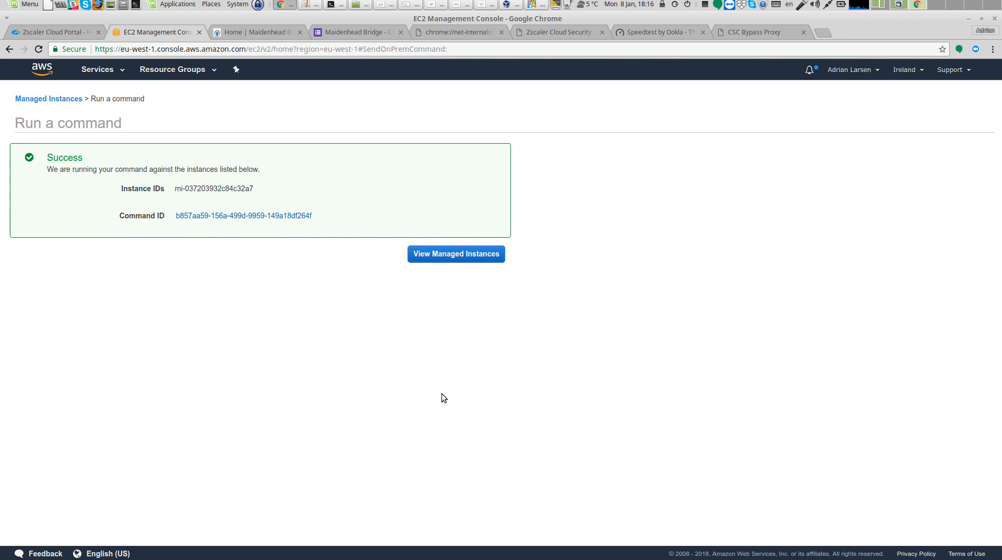
Open the command's result and view its Runscripts output showing configuration and status
left_click(272, 216)
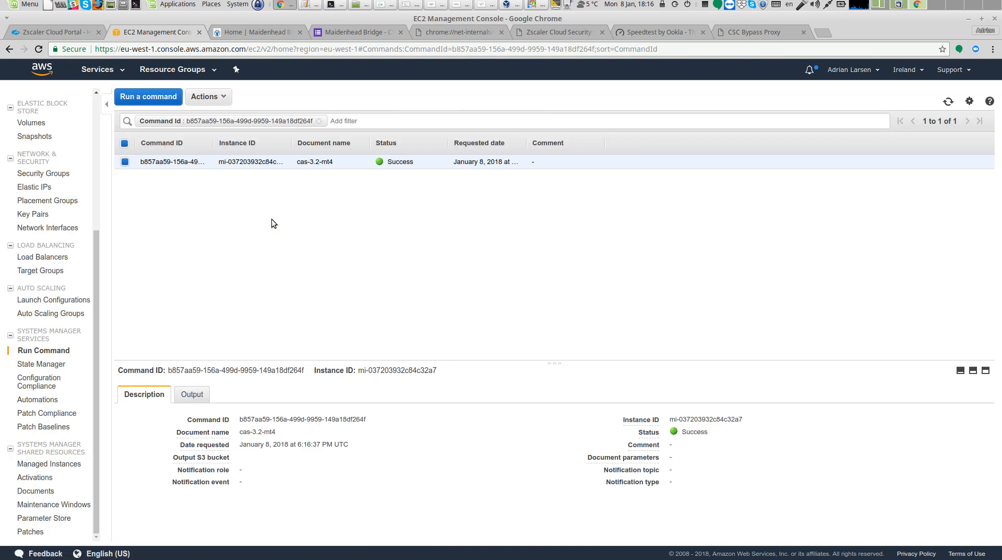
left_click(193, 394)
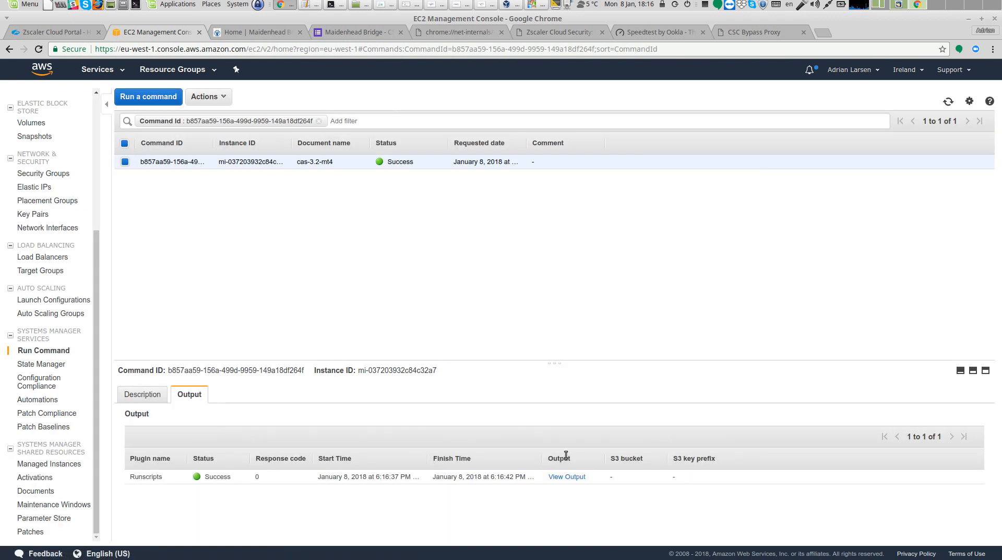
left_click(577, 476)
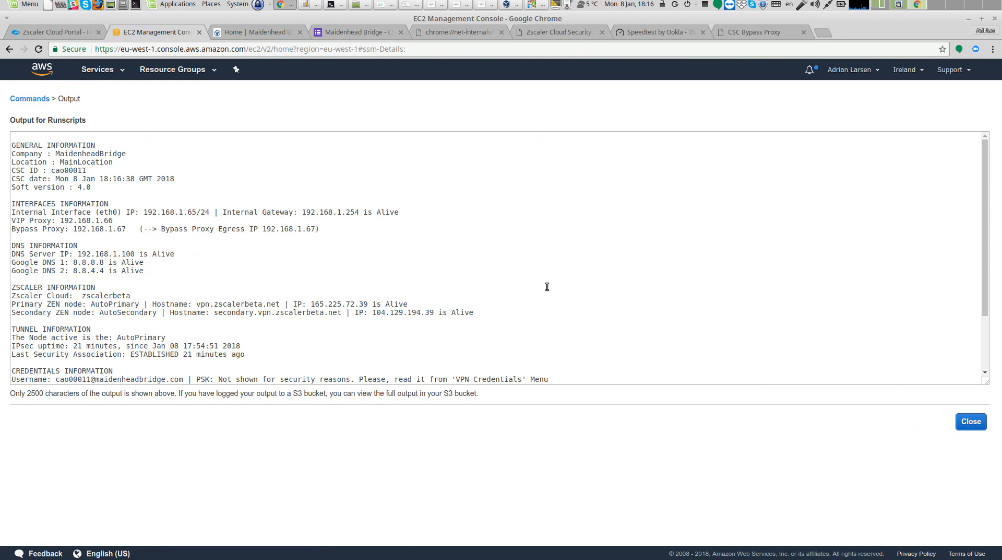
scroll(547, 286, "down", 3)
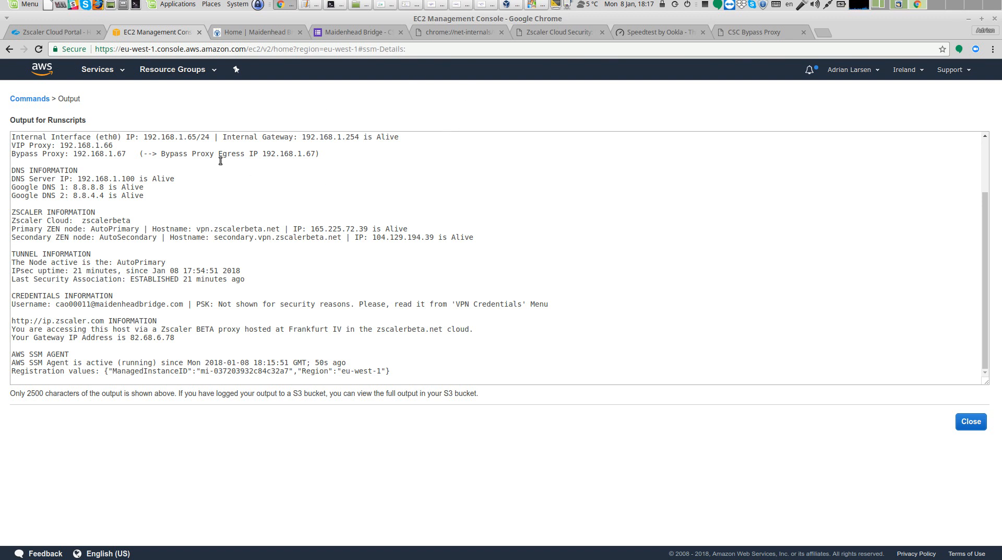
Edit the CSC Bypass Proxy PAC file and duplicate the portquiz.net shExpMatch line below it
left_click(76, 34)
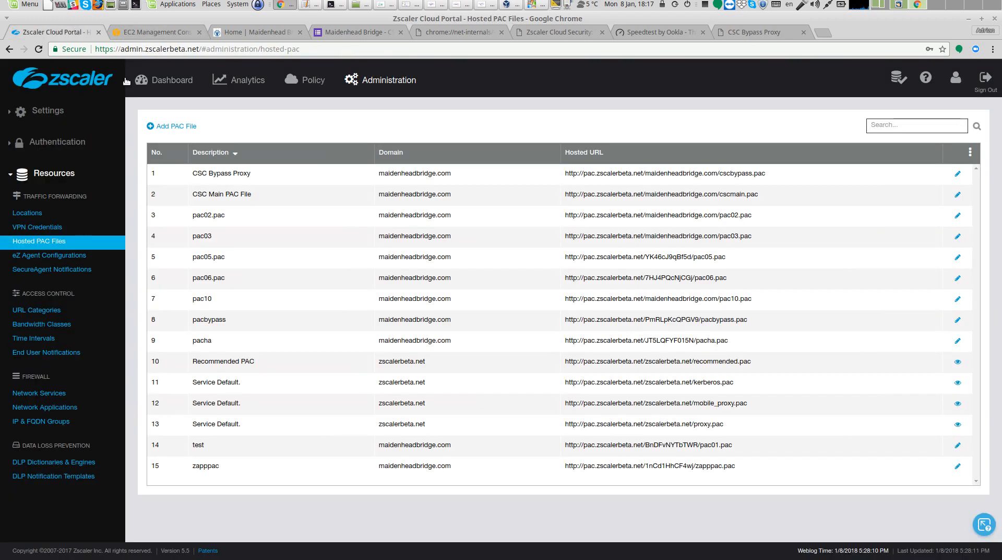
left_click(958, 174)
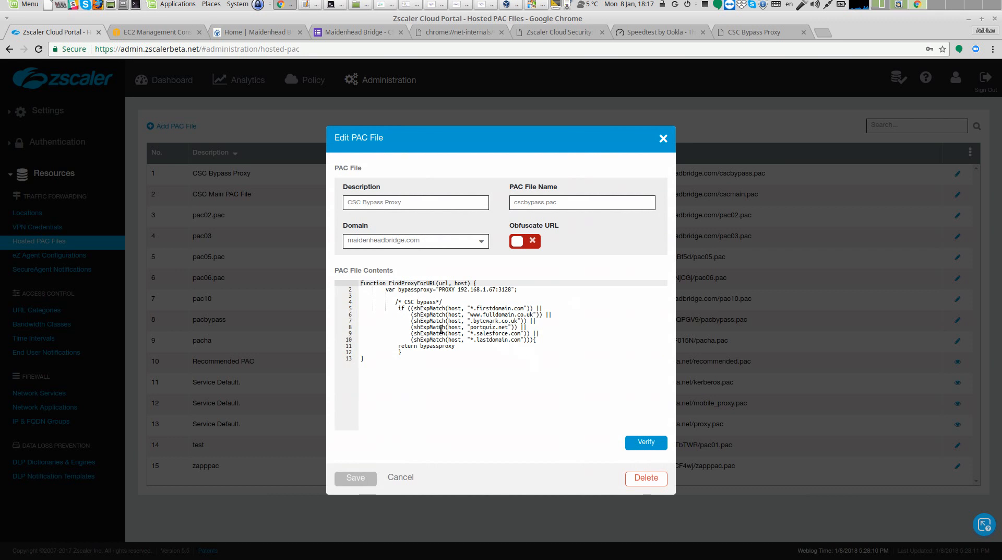
left_click_drag(399, 328, 531, 328)
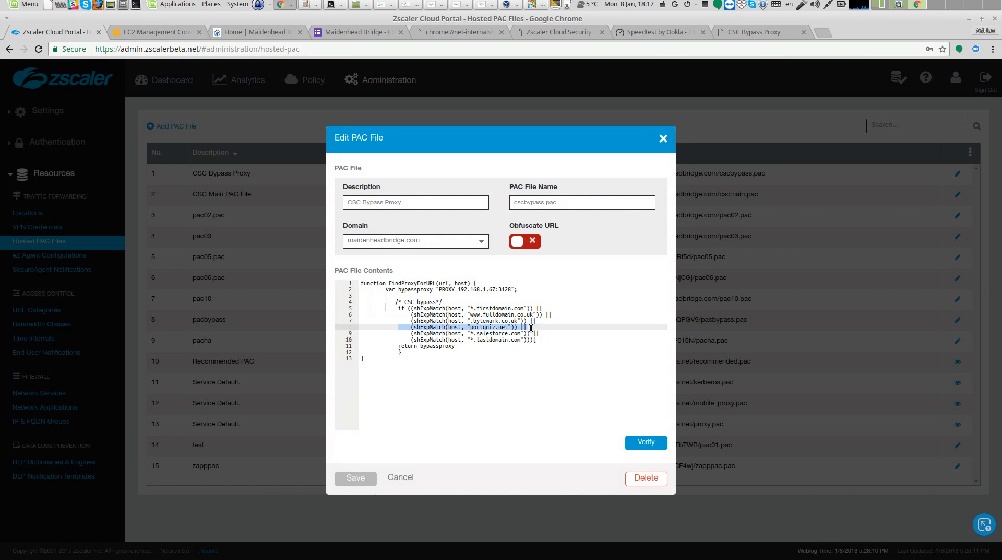
key("ctrl+c")
left_click(530, 328)
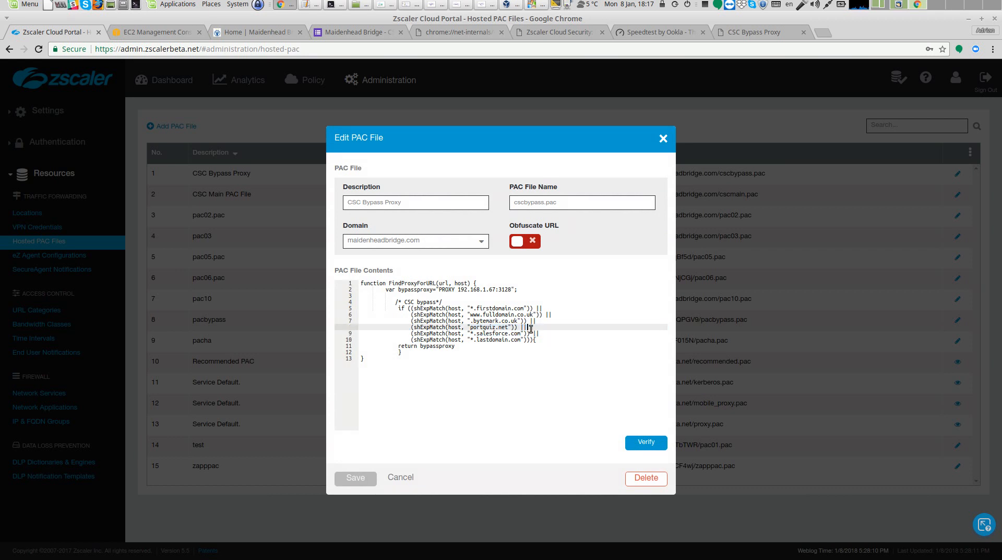
key("Return")
key("ctrl+v")
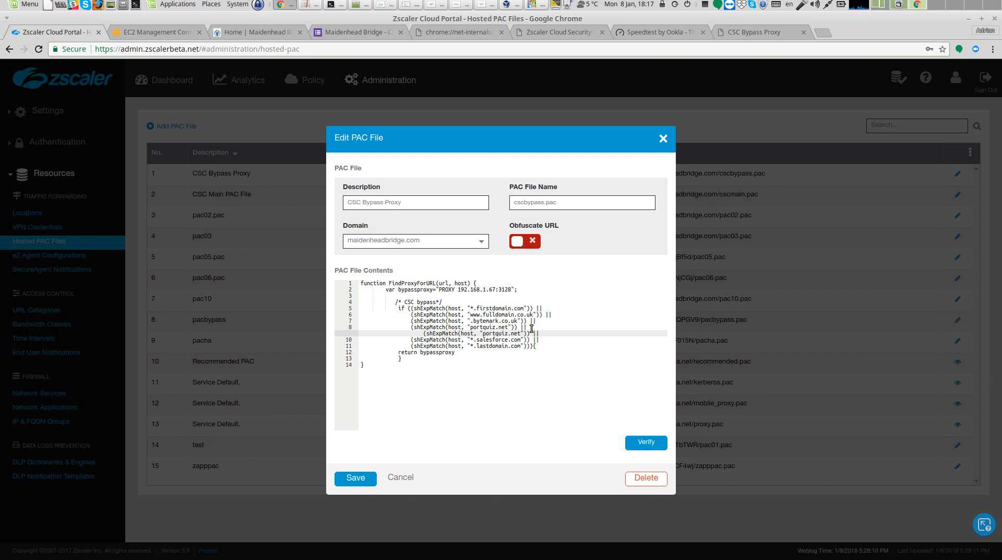
Change the duplicated line's domain to *.mydomainbypass.com, then verify and save the PAC file
key("BackSpace")
key("BackSpace")
key("BackSpace")
key("BackSpace")
key("BackSpace")
key("BackSpace")
key("BackSpace")
key("BackSpace")
key("BackSpace")
key("BackSpace")
key("BackSpace")
key("BackSpace")
type(".mydomainbypass.com")
left_click(644, 441)
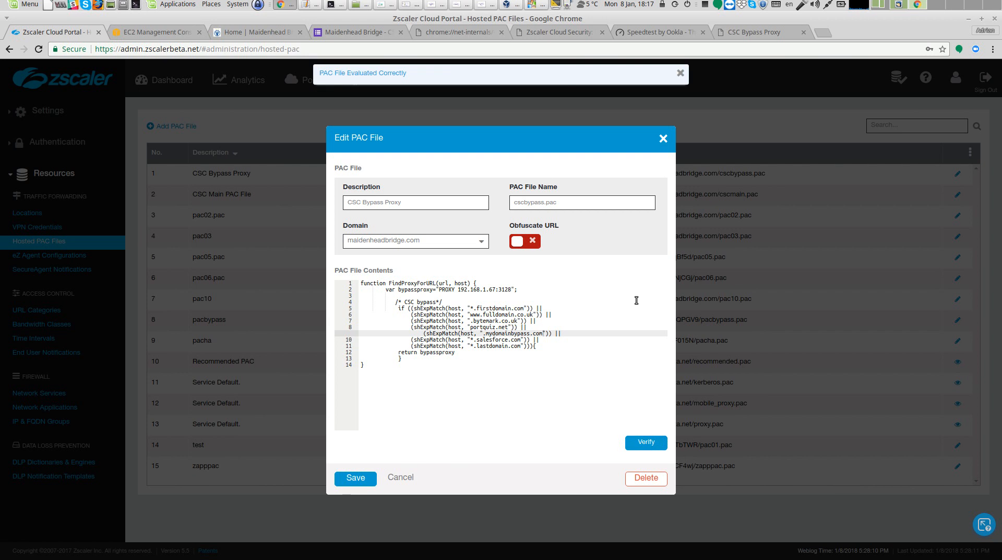
left_click(369, 477)
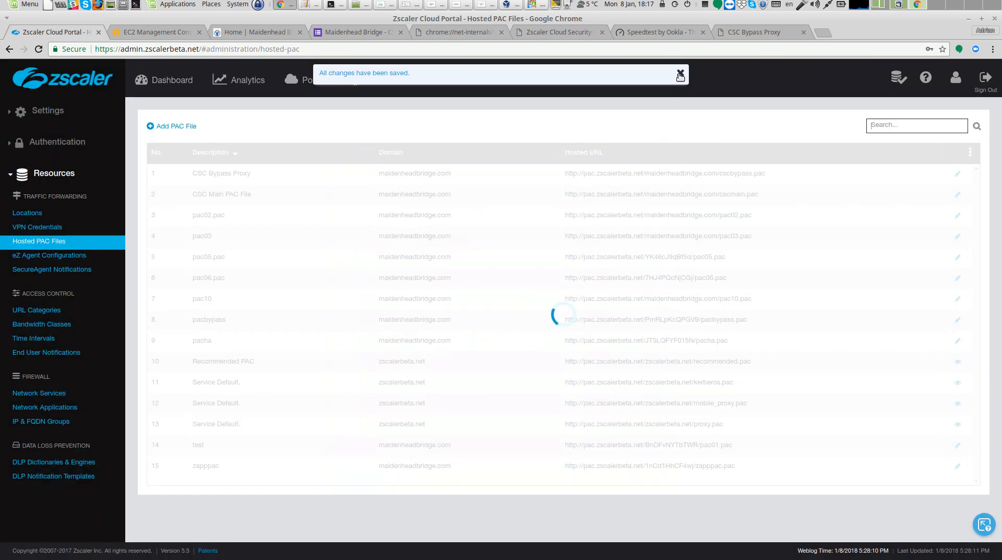
Activate the pending Zscaler configuration change
left_click(681, 73)
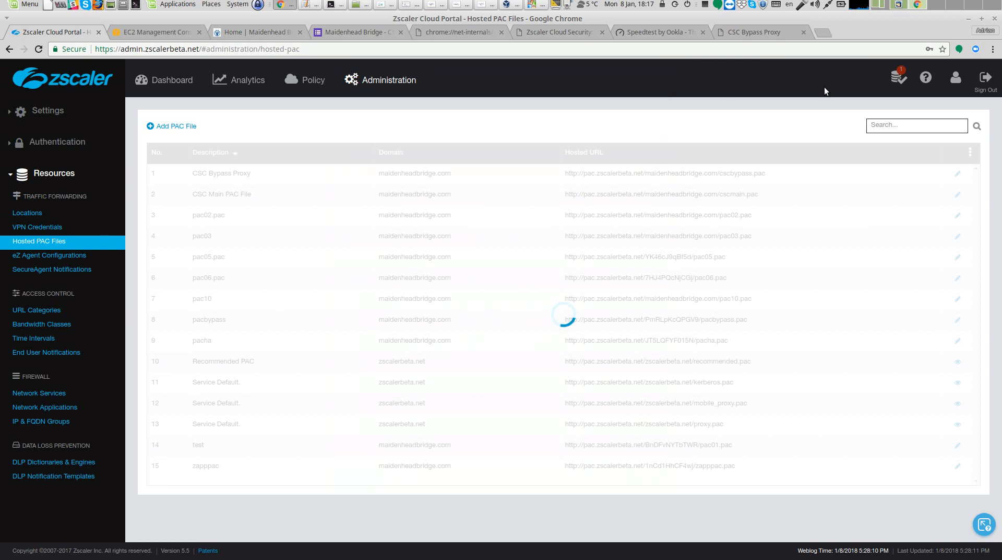
mouse_move(898, 78)
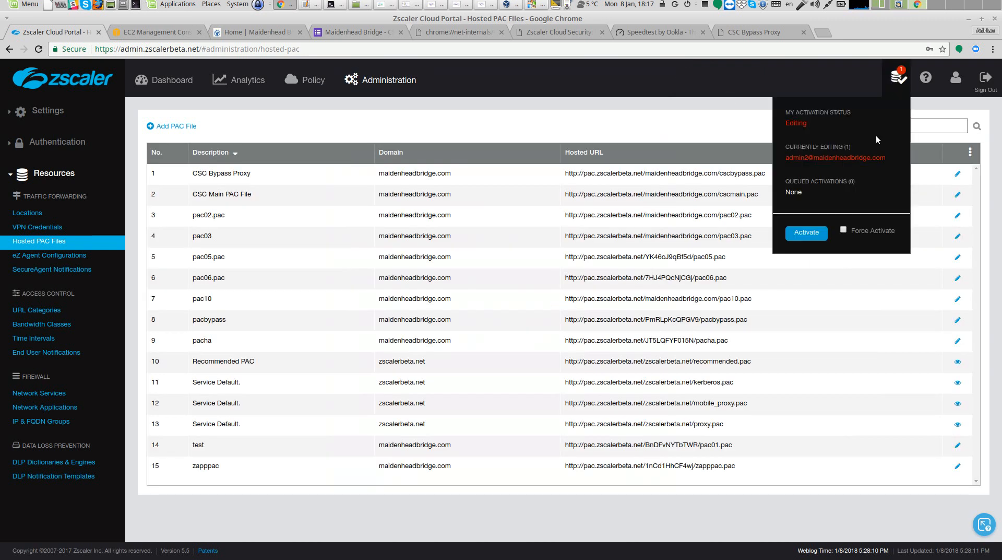
left_click(823, 234)
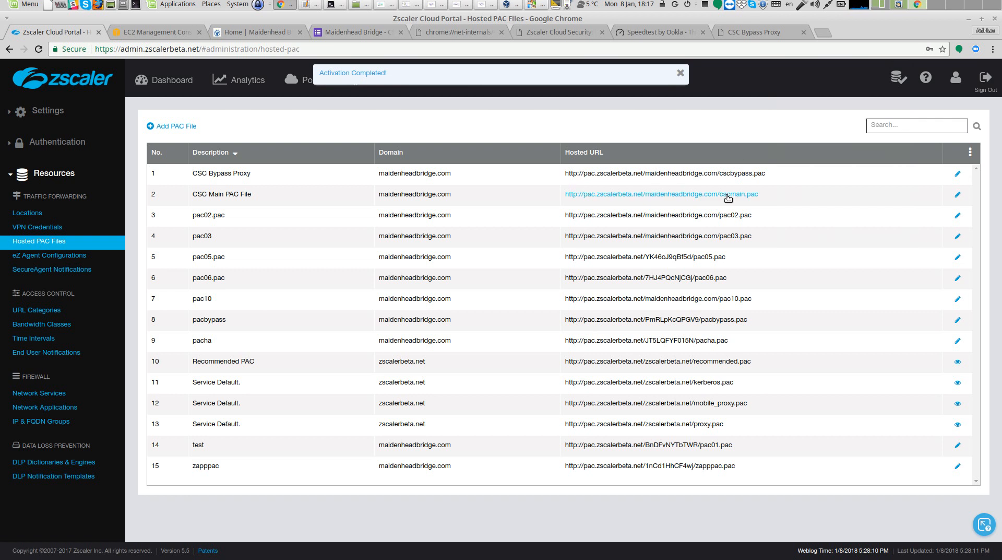
left_click(680, 73)
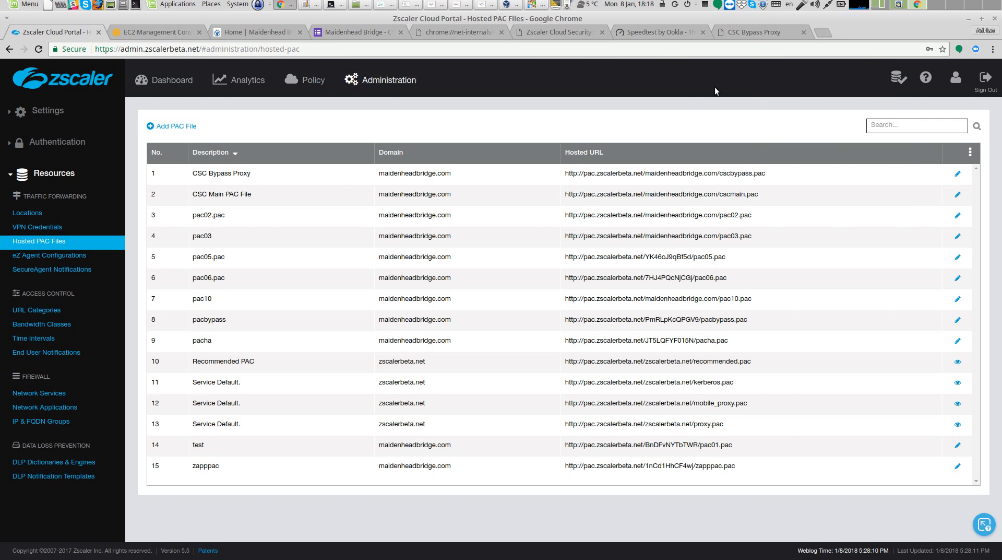
View the connector's current bypass list from the terminal admin menu and return to the menu
left_click(334, 5)
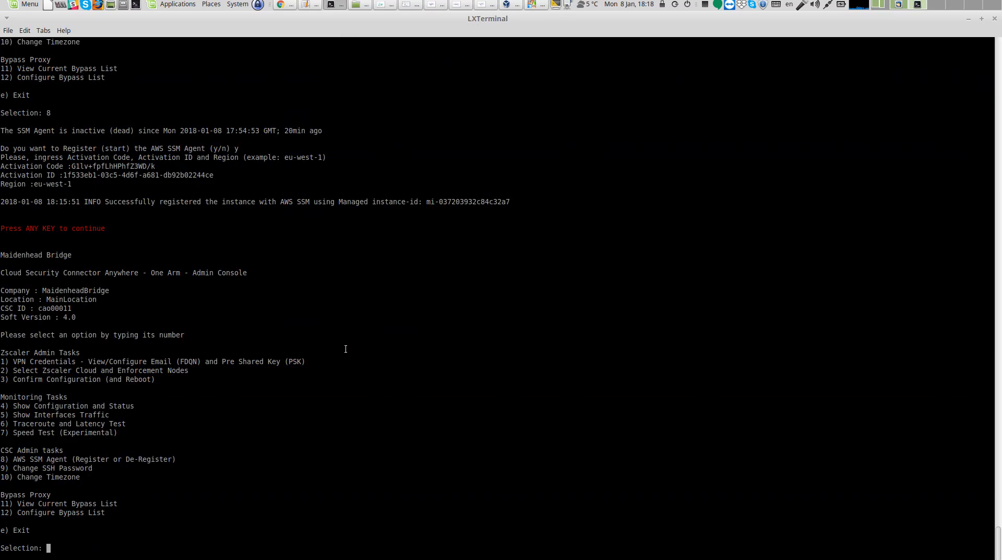
type("11")
key("Return")
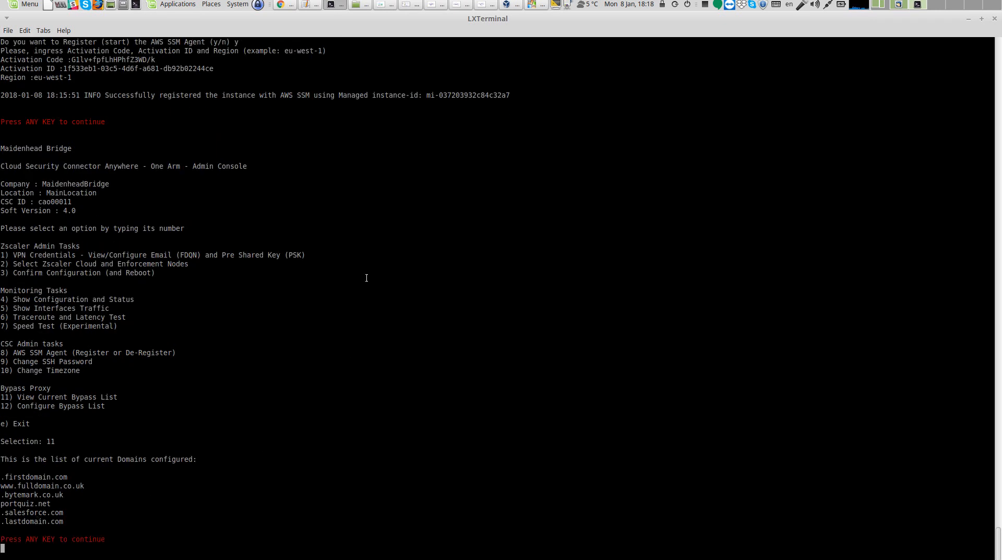
key("Return")
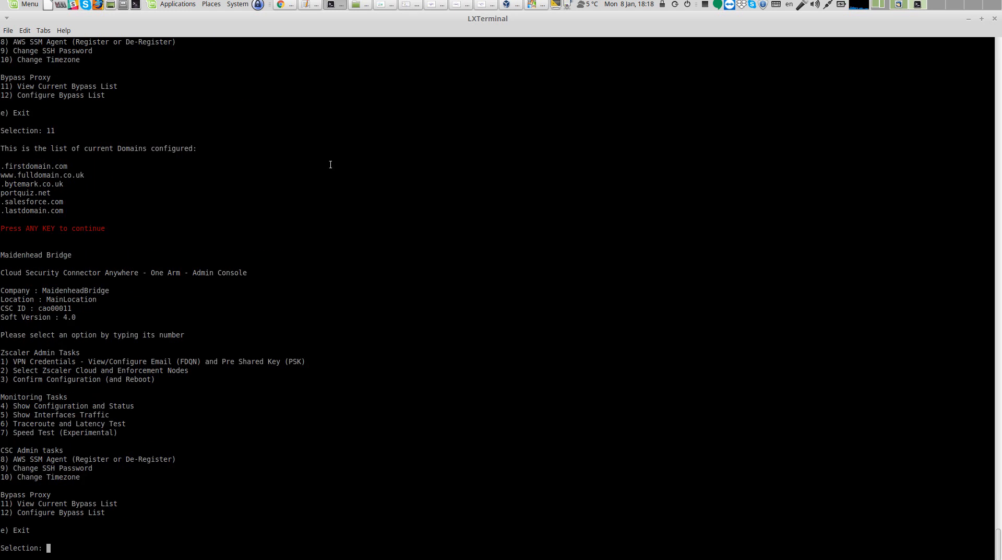
Start a new Run Command and choose the Bypass-Proxy-Refresh-List document owned by me
left_click(286, 6)
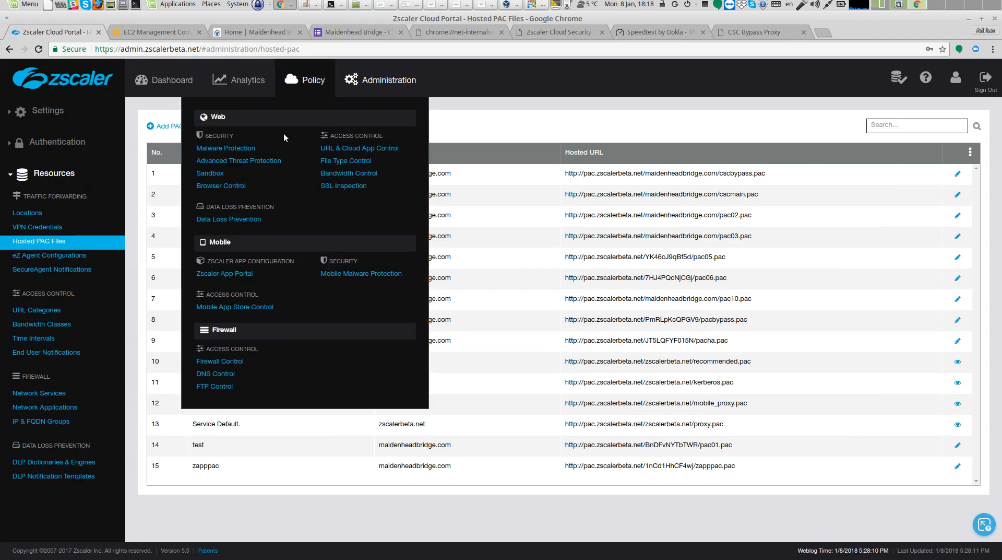
left_click(156, 31)
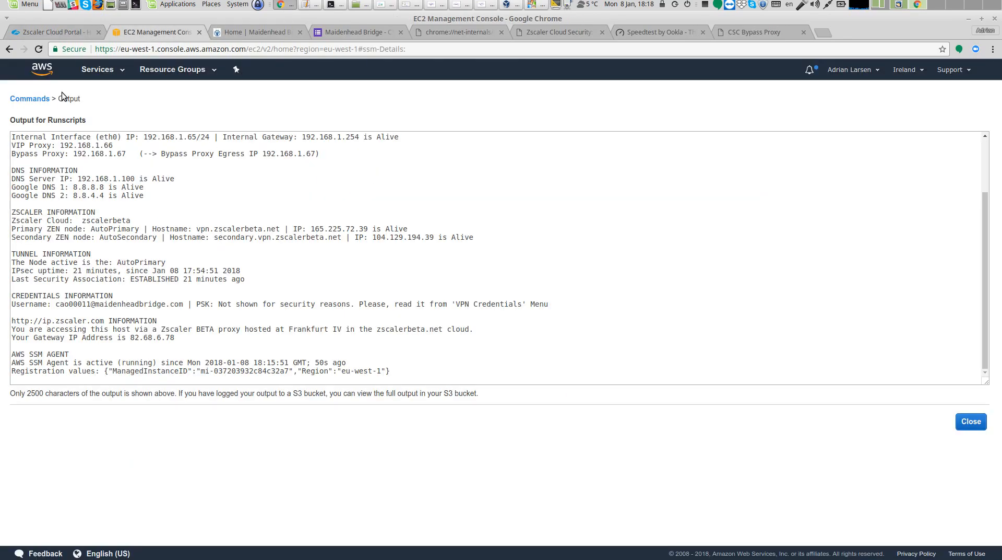
left_click(45, 99)
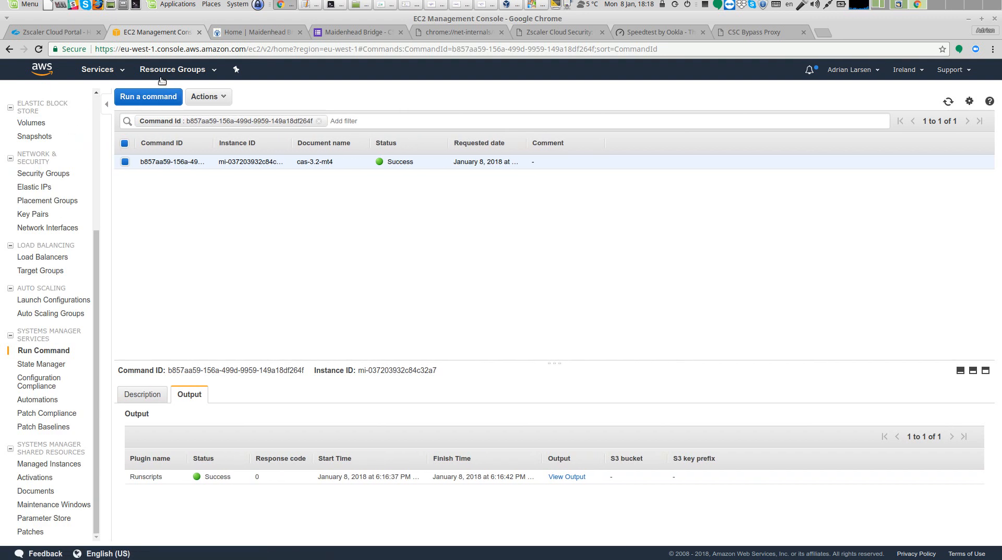
left_click(167, 97)
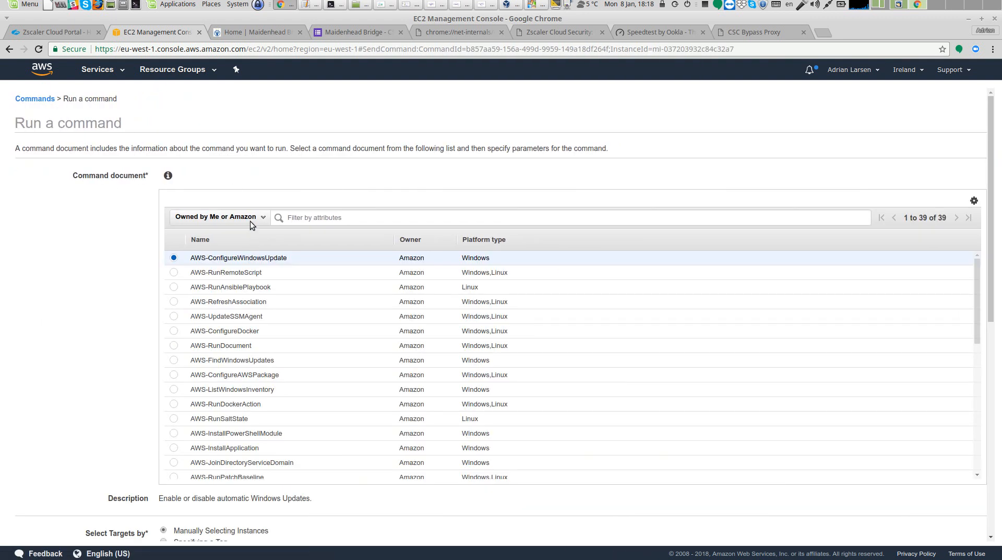
left_click(260, 219)
left_click(245, 242)
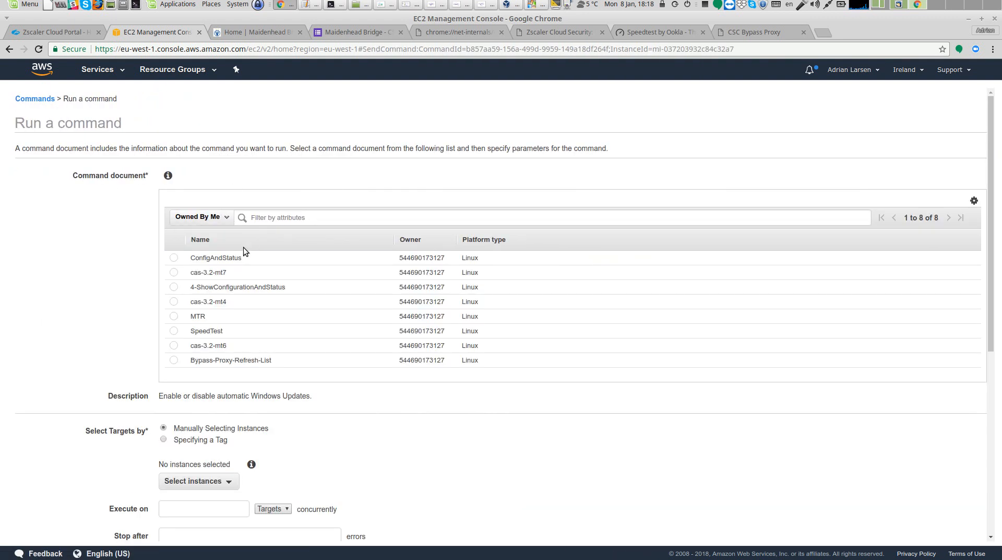
scroll(218, 334, "down", 2)
left_click(229, 305)
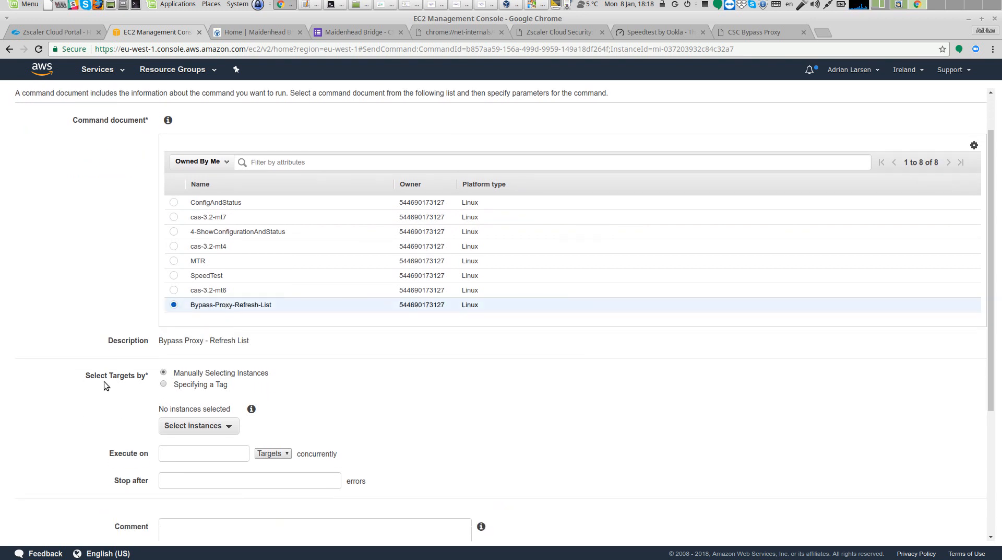
Target only the cao00011 instance and run the Bypass-Proxy-Refresh-List command
scroll(104, 385, "down", 5)
left_click(232, 291)
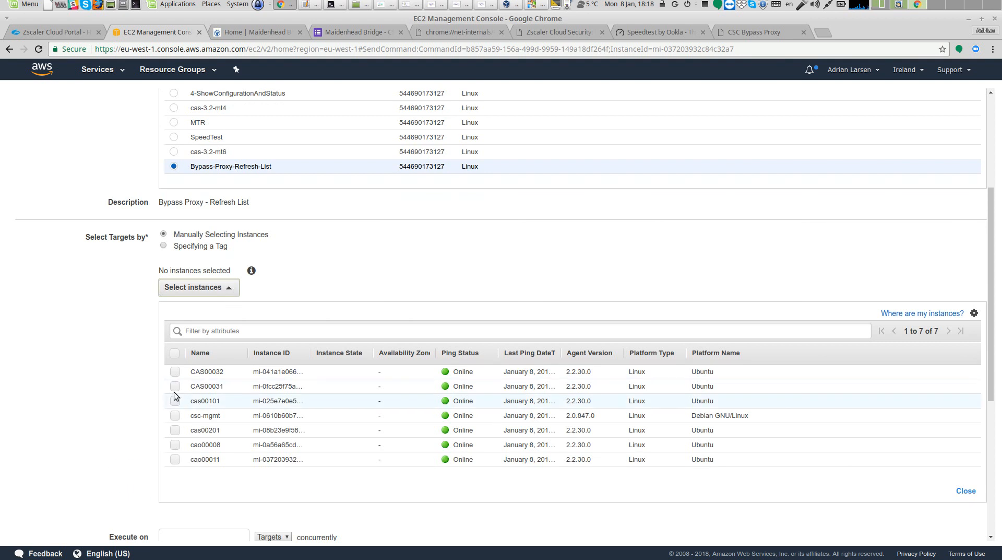
left_click(175, 354)
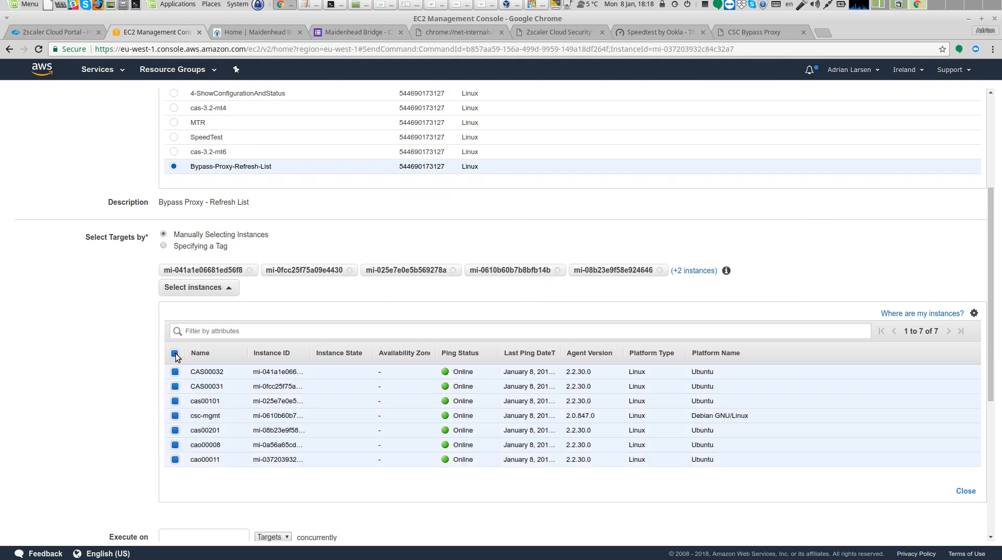
left_click(176, 353)
left_click(175, 459)
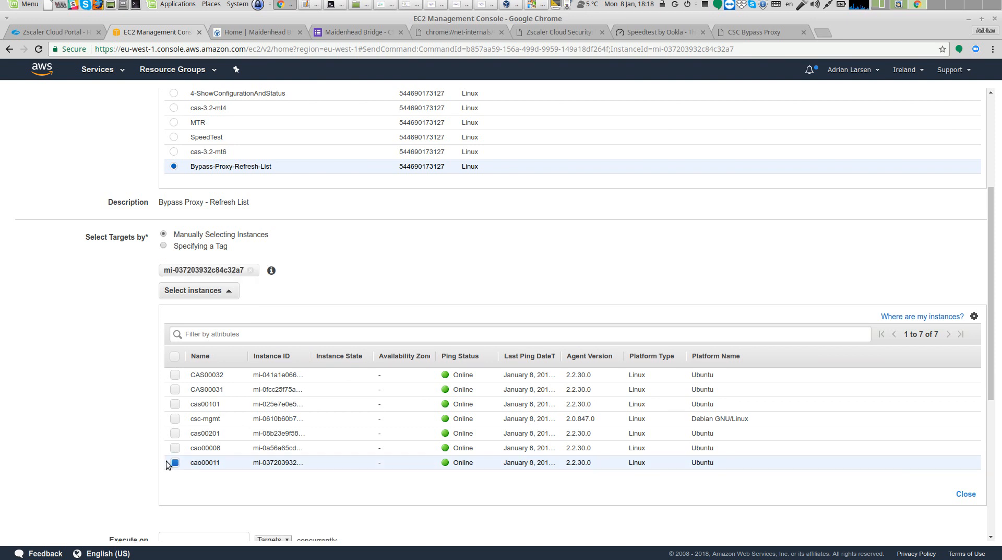
scroll(58, 432, "down", 3)
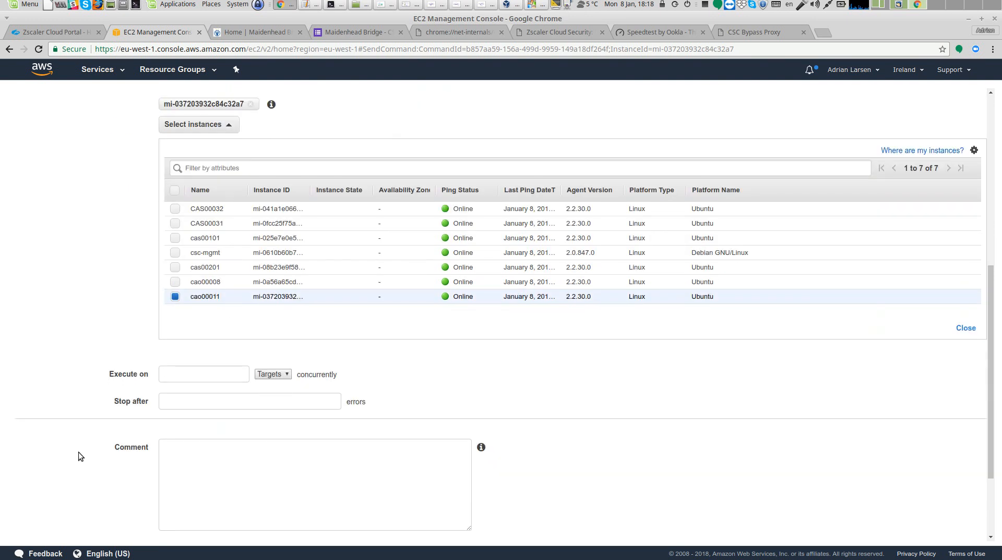
scroll(77, 454, "down", 2)
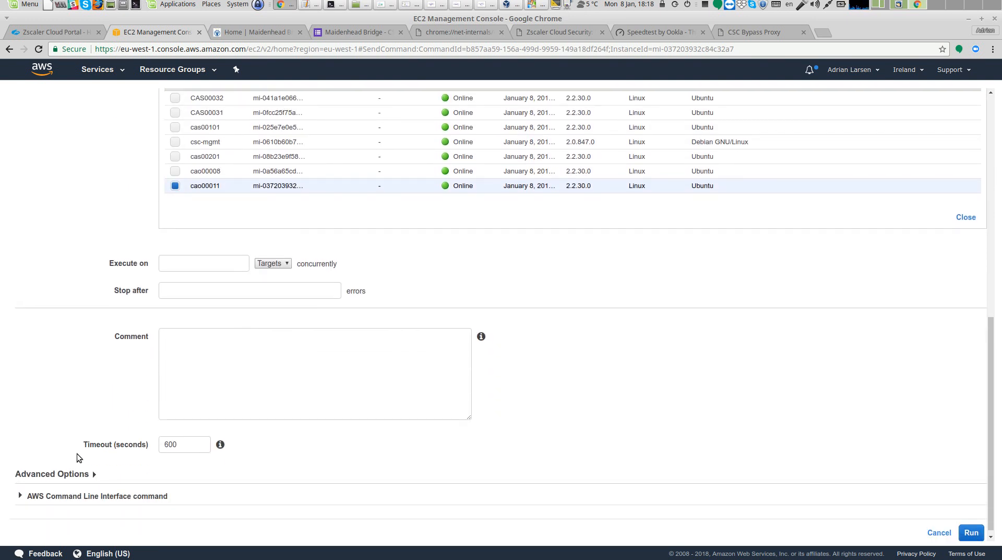
left_click(969, 532)
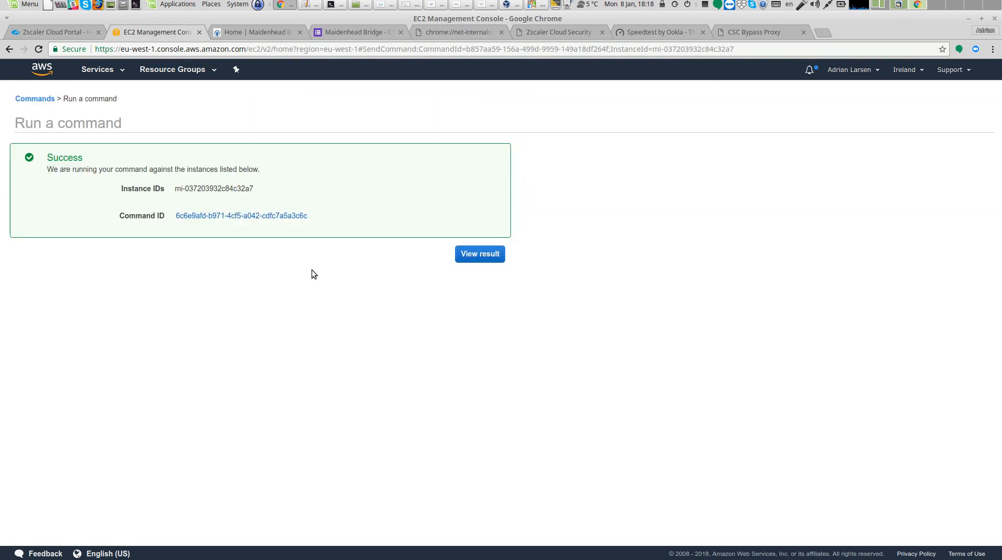
Open the new command's details and view its Runscripts output
left_click(285, 215)
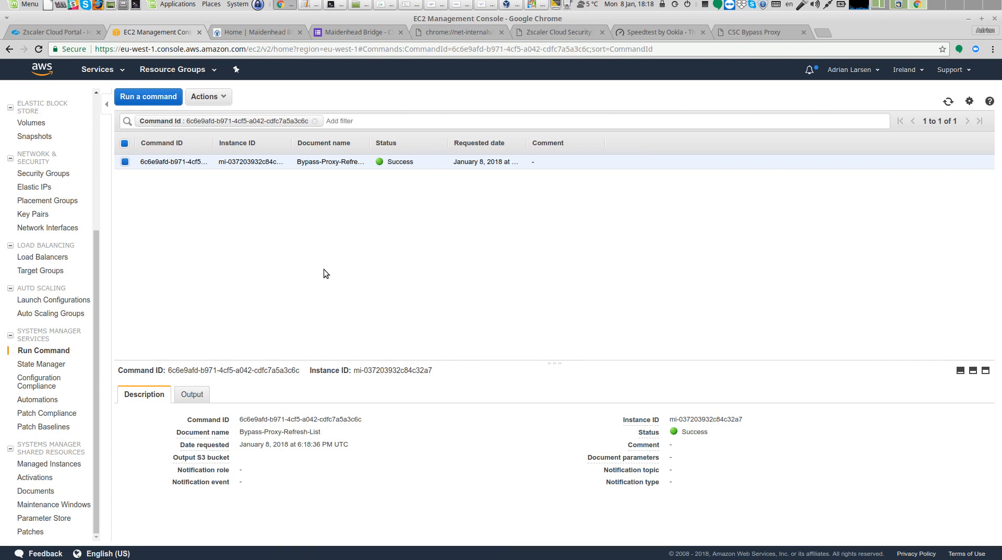
left_click(192, 395)
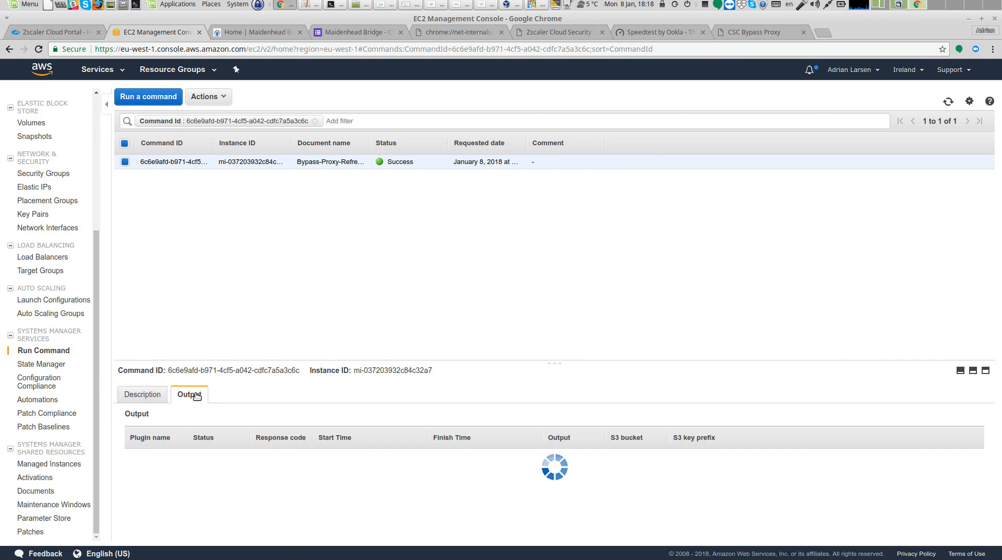
left_click(580, 478)
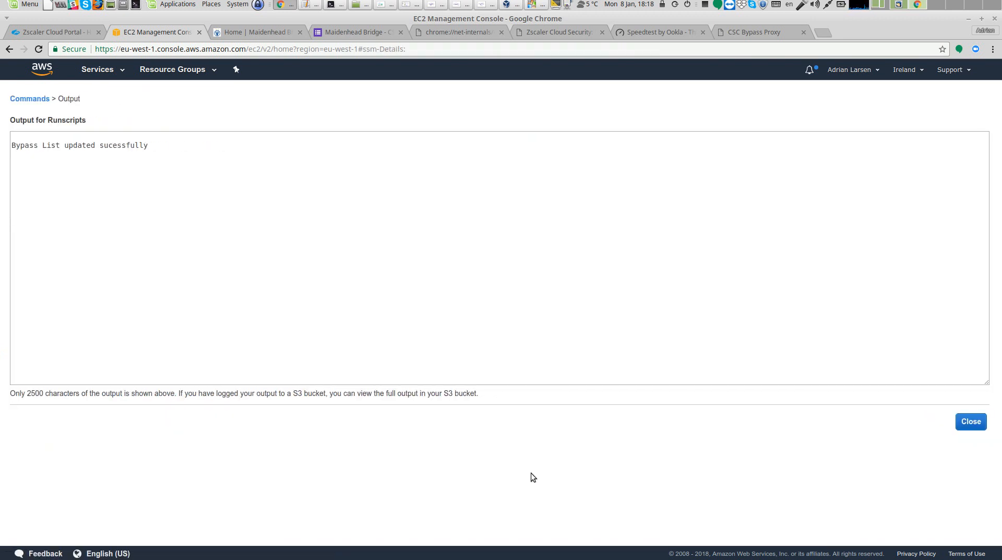
Display the connector's current bypass list again from the terminal admin menu and return to the menu
left_click(329, 4)
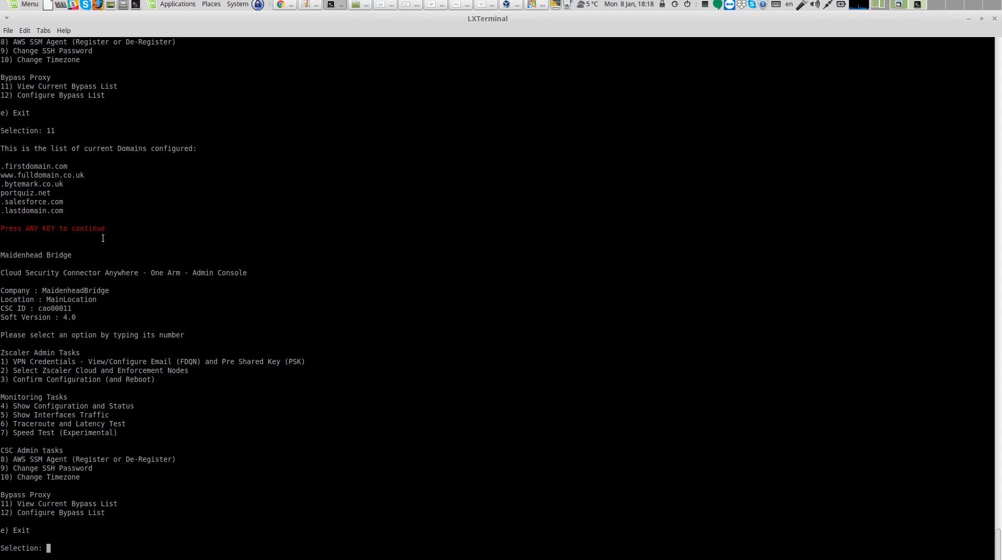
type("11")
key("Return")
left_click_drag(81, 505, 5, 495)
double_click(156, 474)
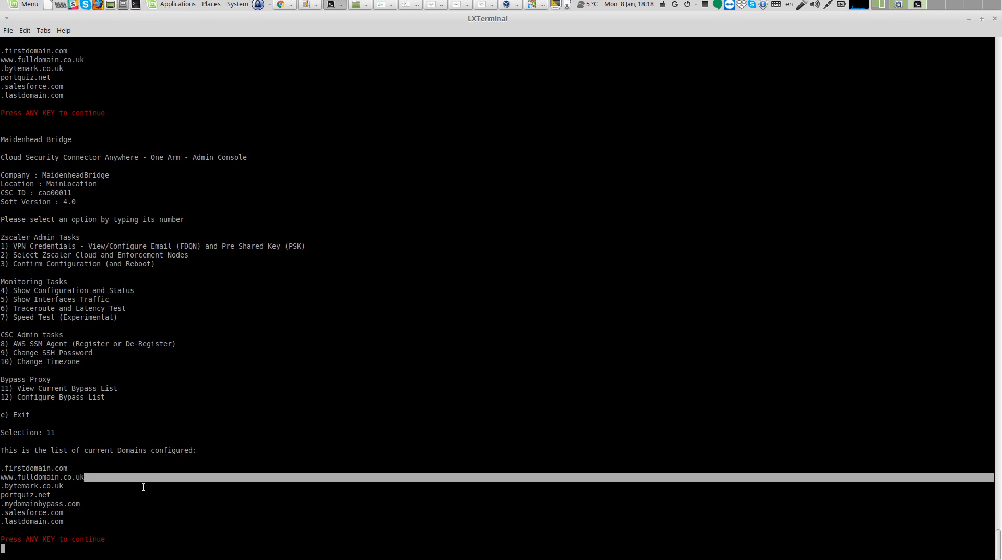
key("Return")
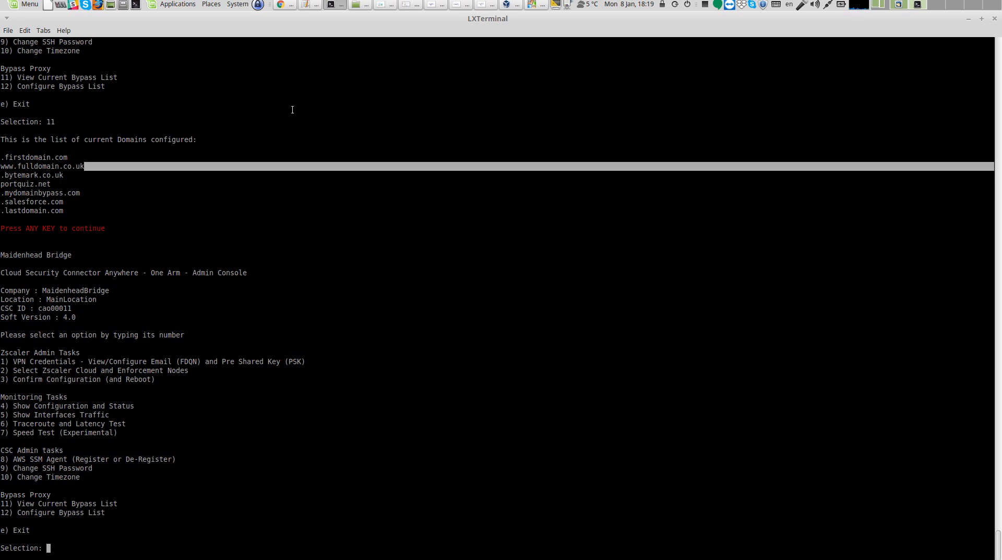
Look through the open traffic redirection and CSC deployment diagrams and setup windows
left_click(392, 7)
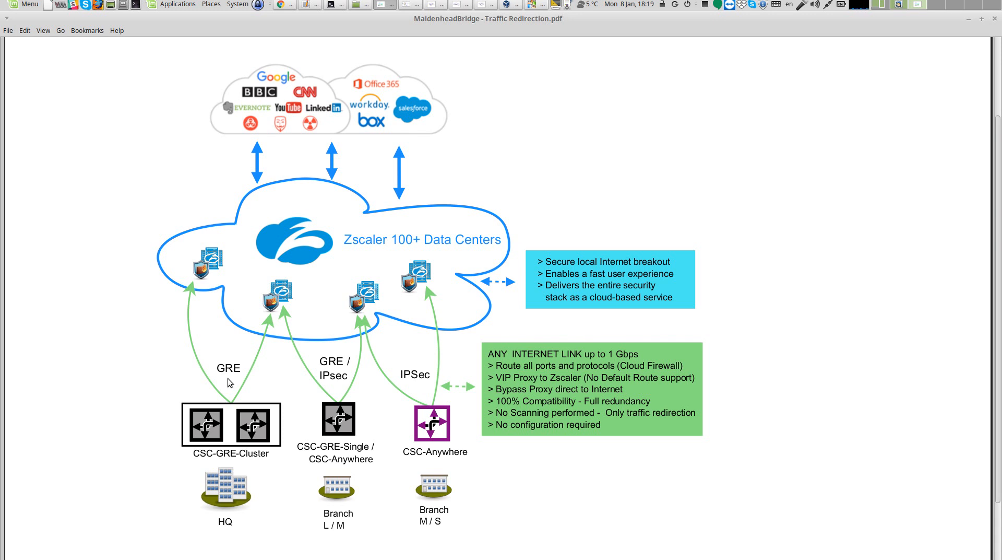
left_click(407, 6)
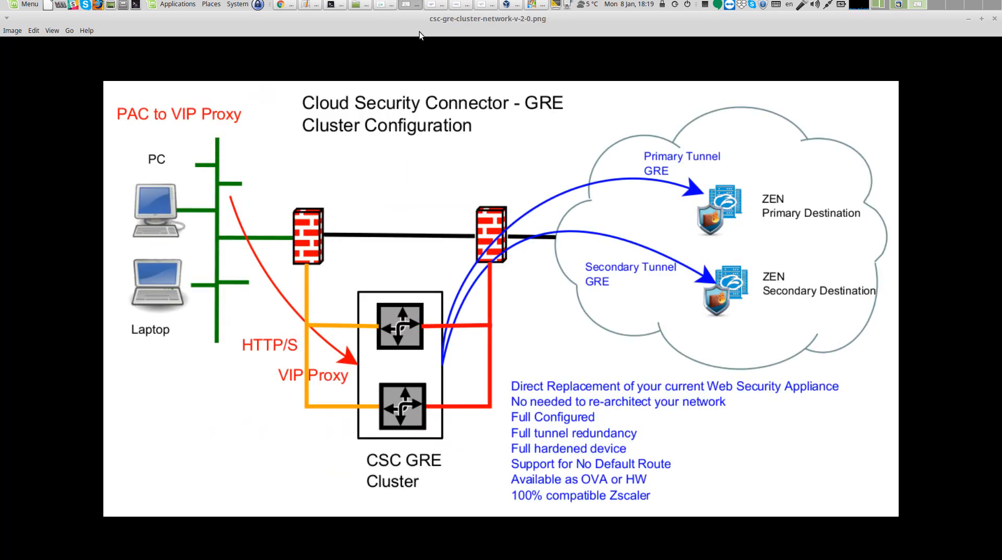
left_click(438, 6)
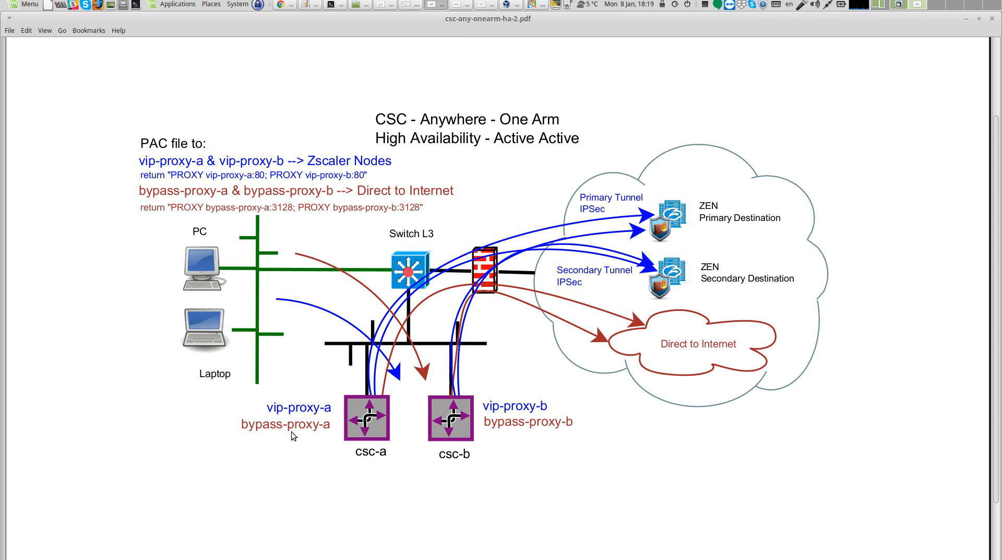
left_click(462, 7)
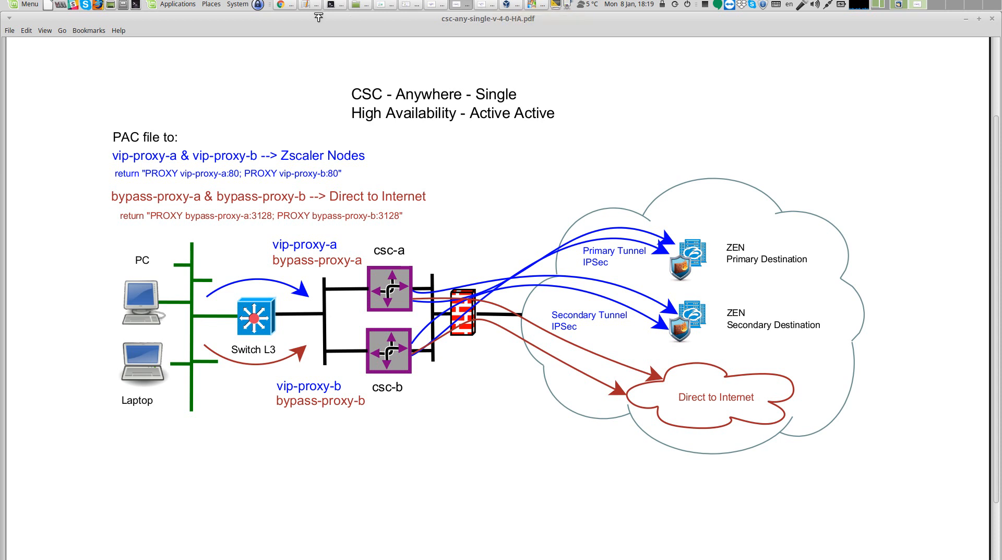
left_click(291, 7)
left_click(333, 32)
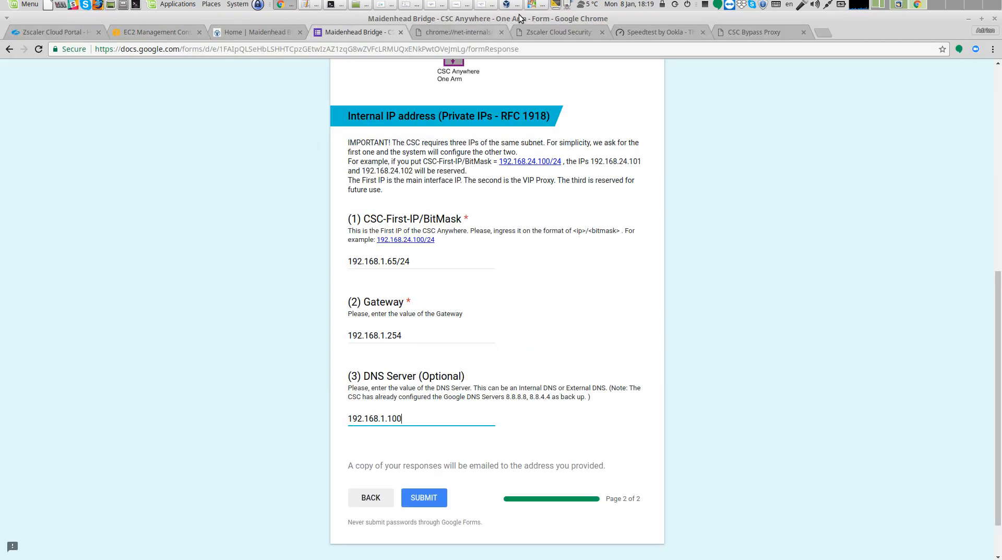
left_click(541, 5)
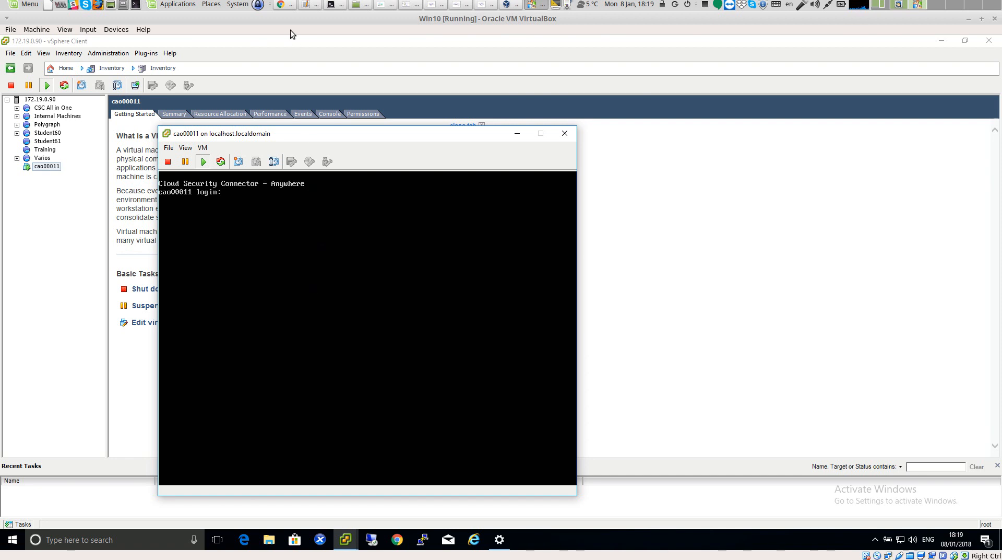
left_click(286, 7)
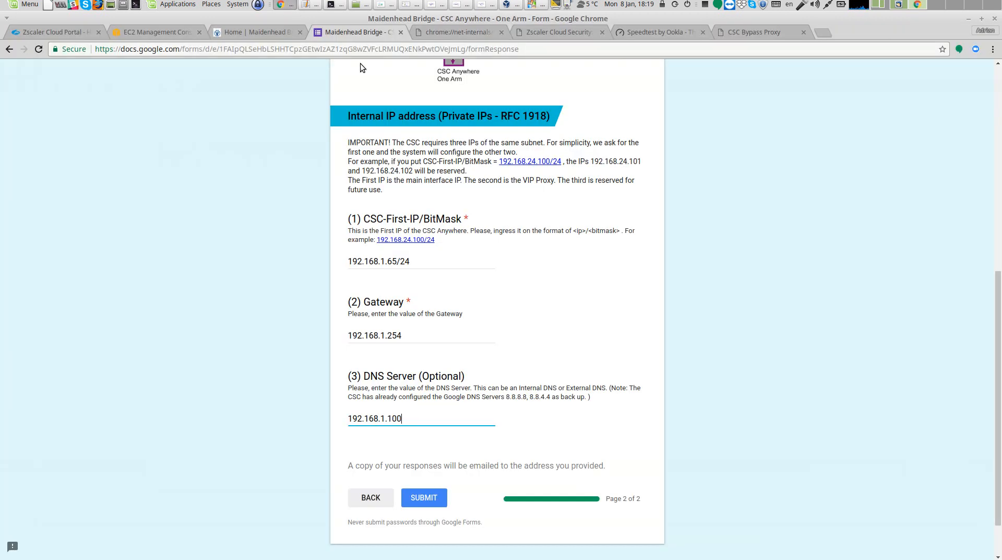
Open ip.zscaler.com in a new browser tab to check which proxy the traffic uses
left_click(823, 32)
type("ip")
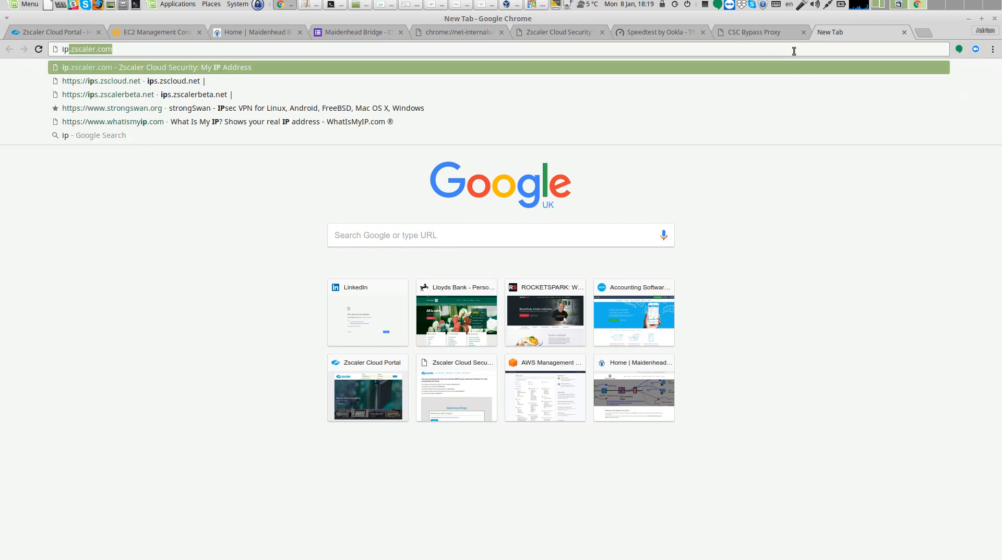
key("Return")
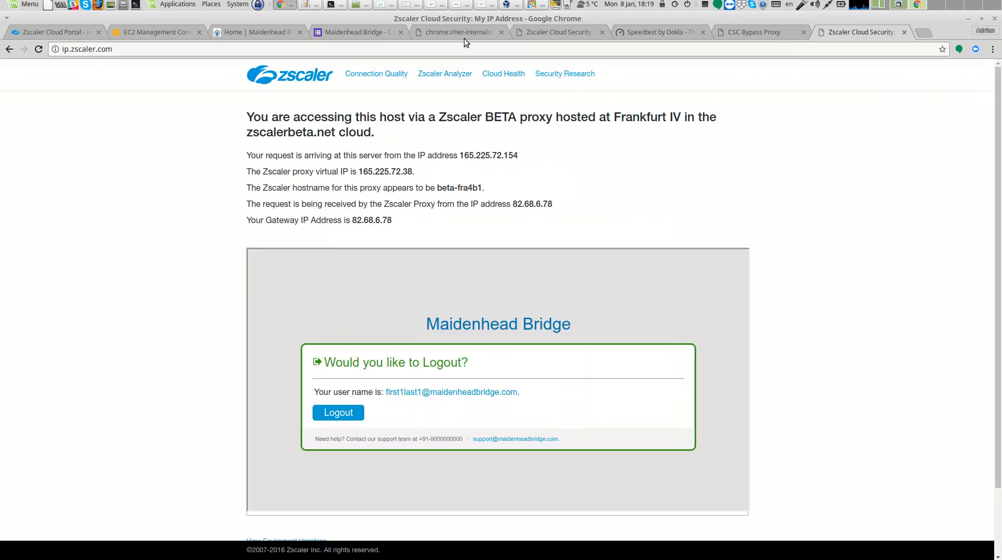
Go back to the Run Command list and open the Systems Manager managed instances list
left_click(334, 4)
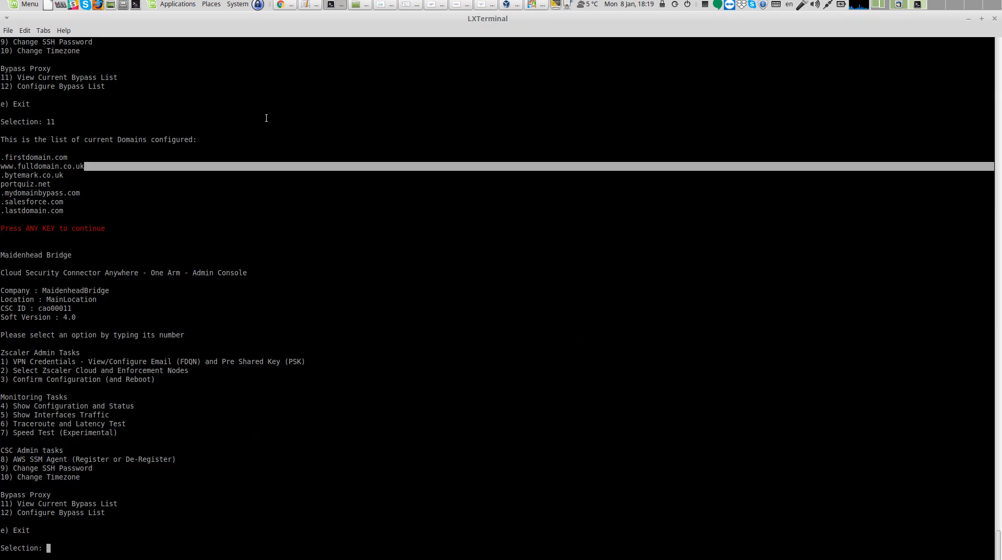
left_click(285, 6)
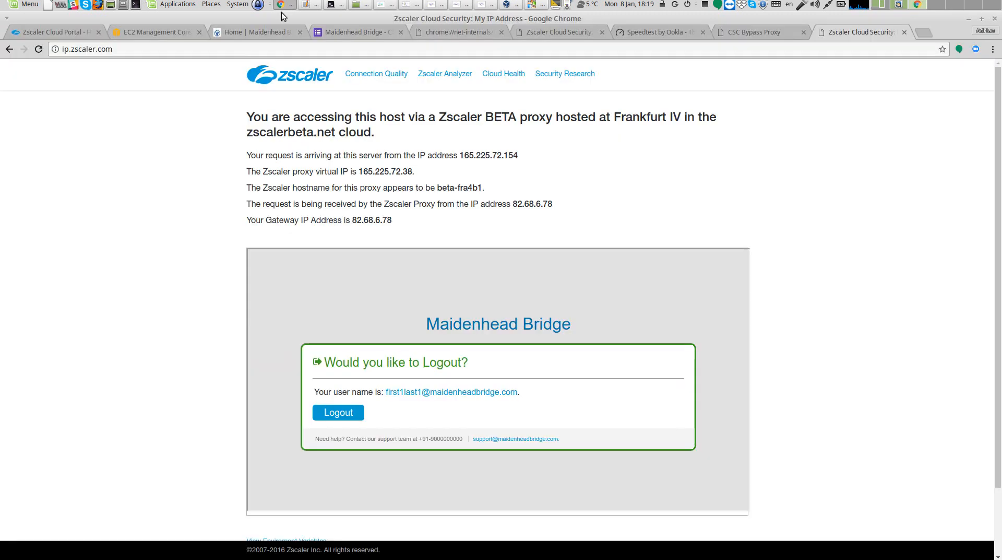
left_click(139, 34)
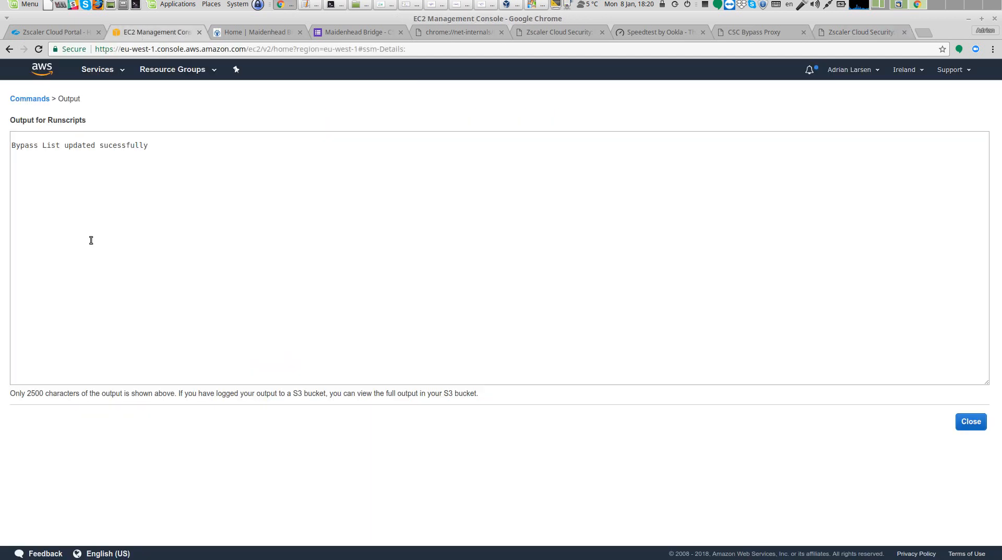
left_click(29, 99)
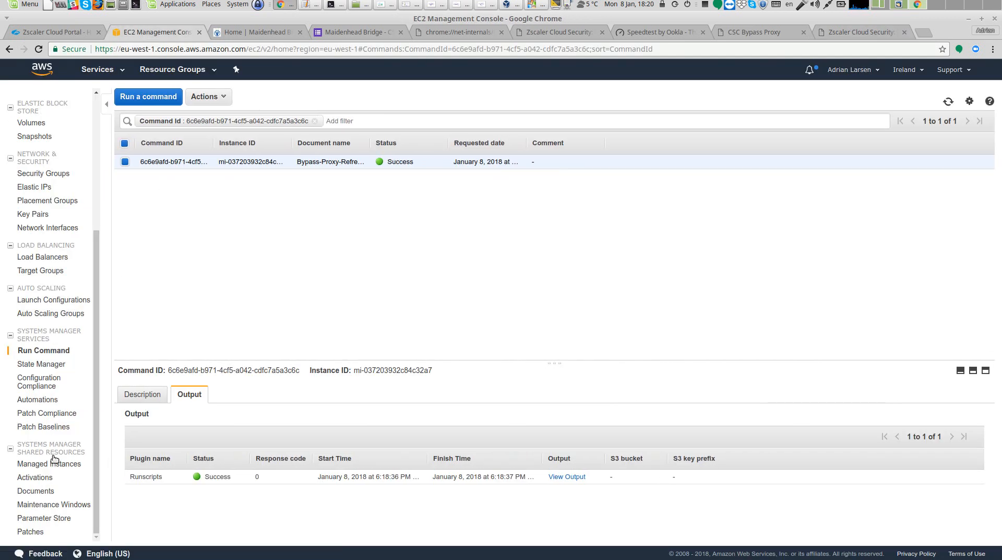
left_click(56, 464)
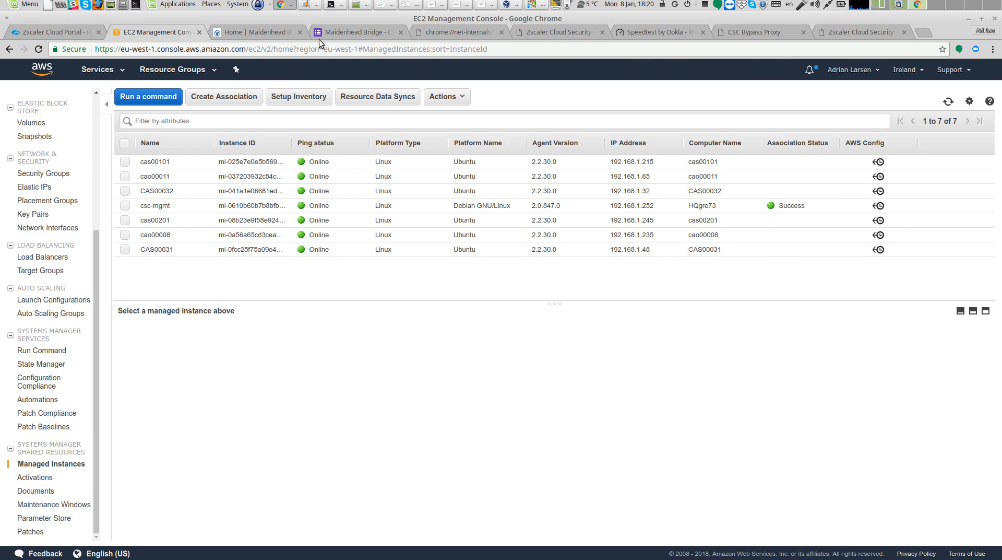
left_click(386, 6)
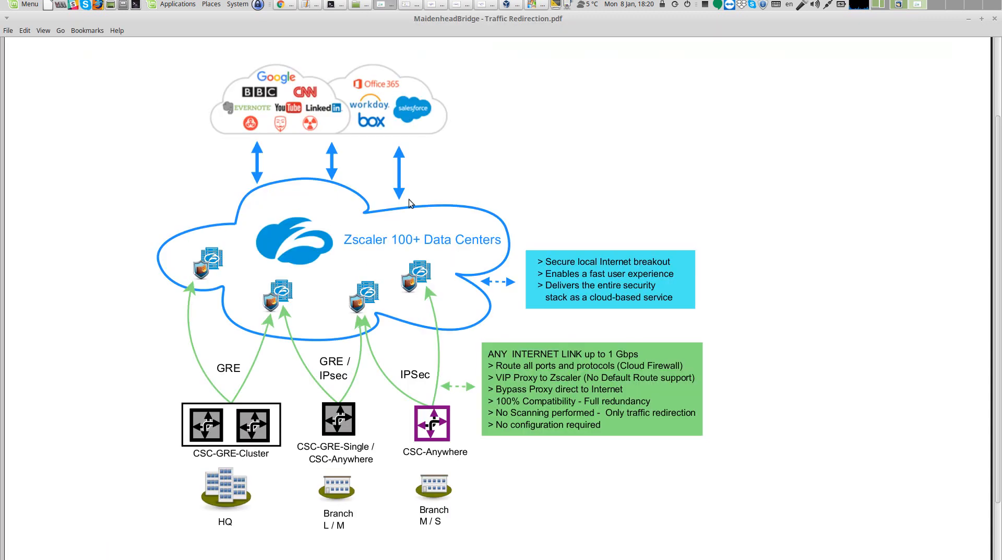